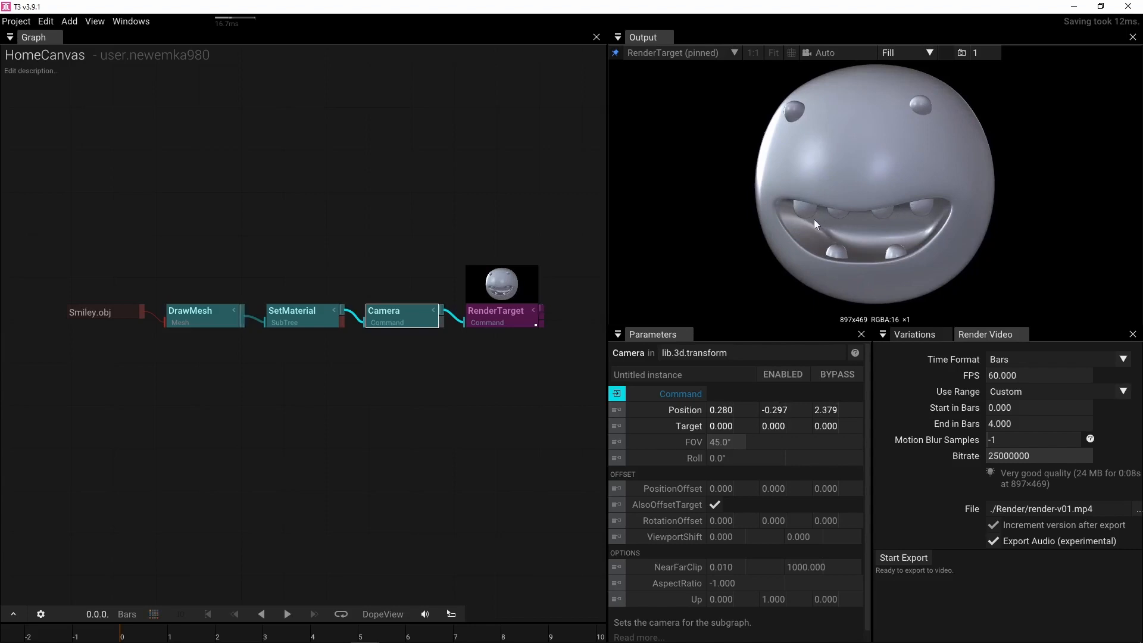
Add a LinearGradient operator to the graph and place it below DrawMesh.
double_click(243, 363)
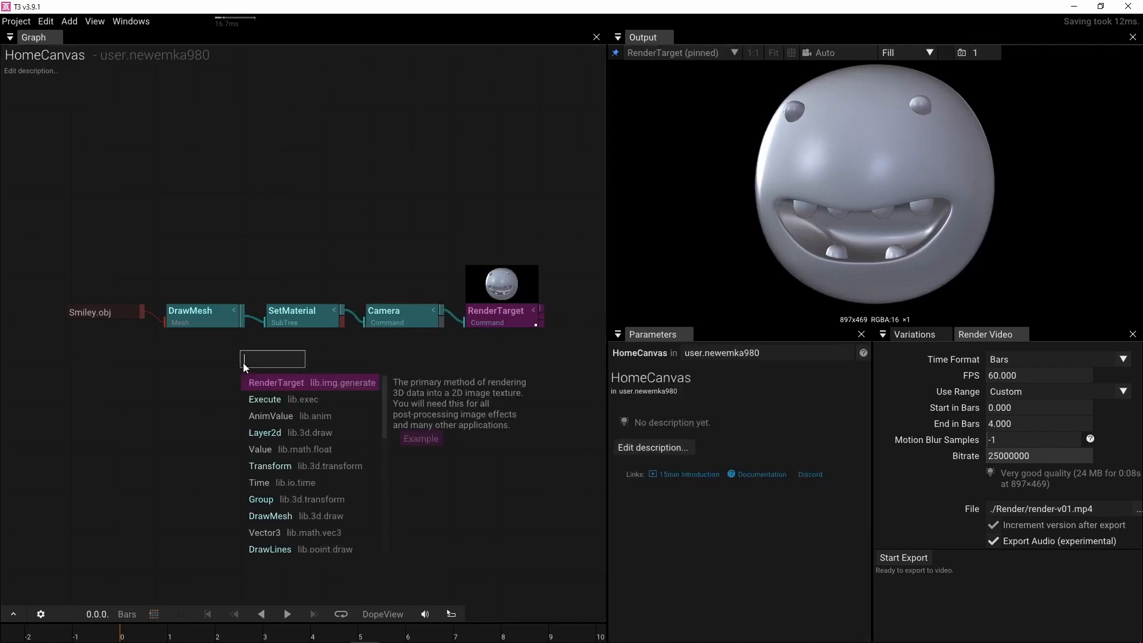
type("li")
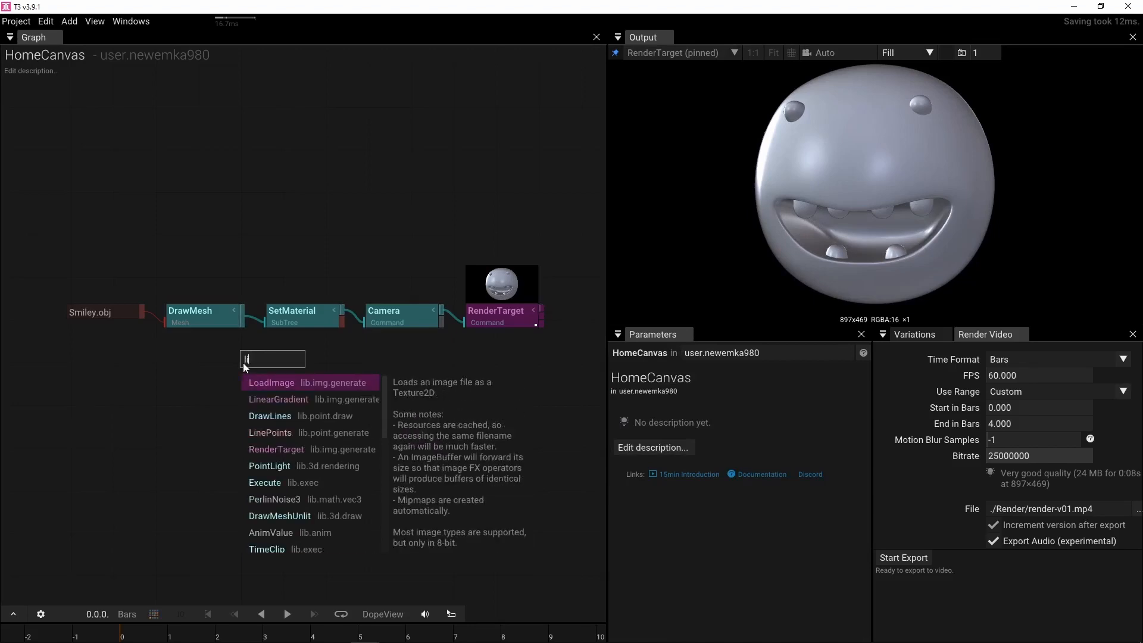
key("BackSpace")
key("BackSpace")
type("linea")
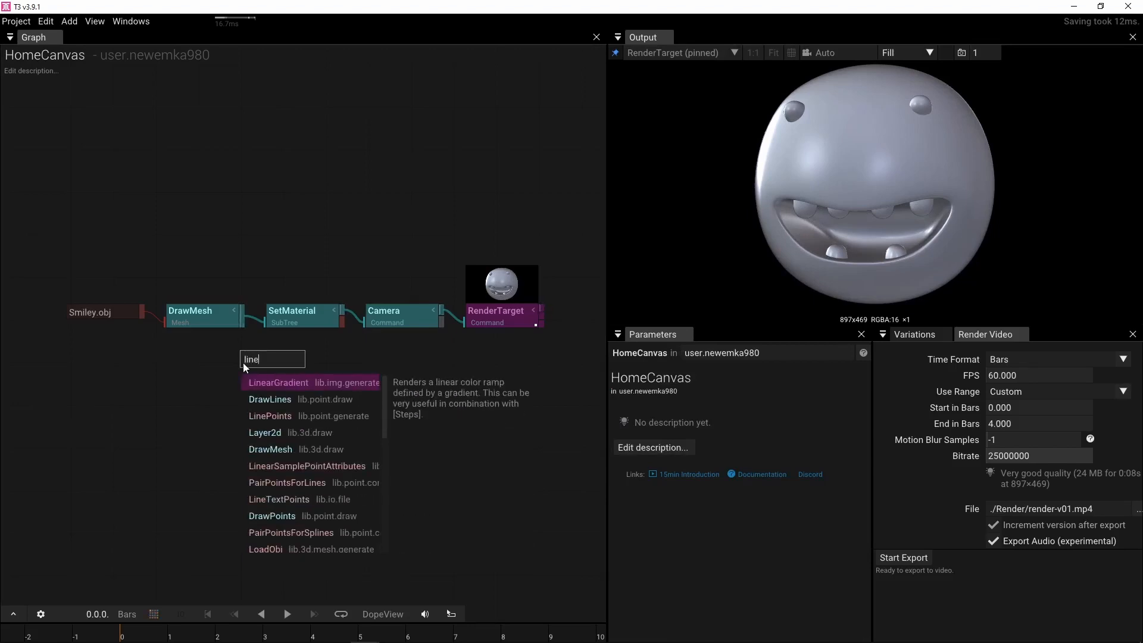
left_click(266, 381)
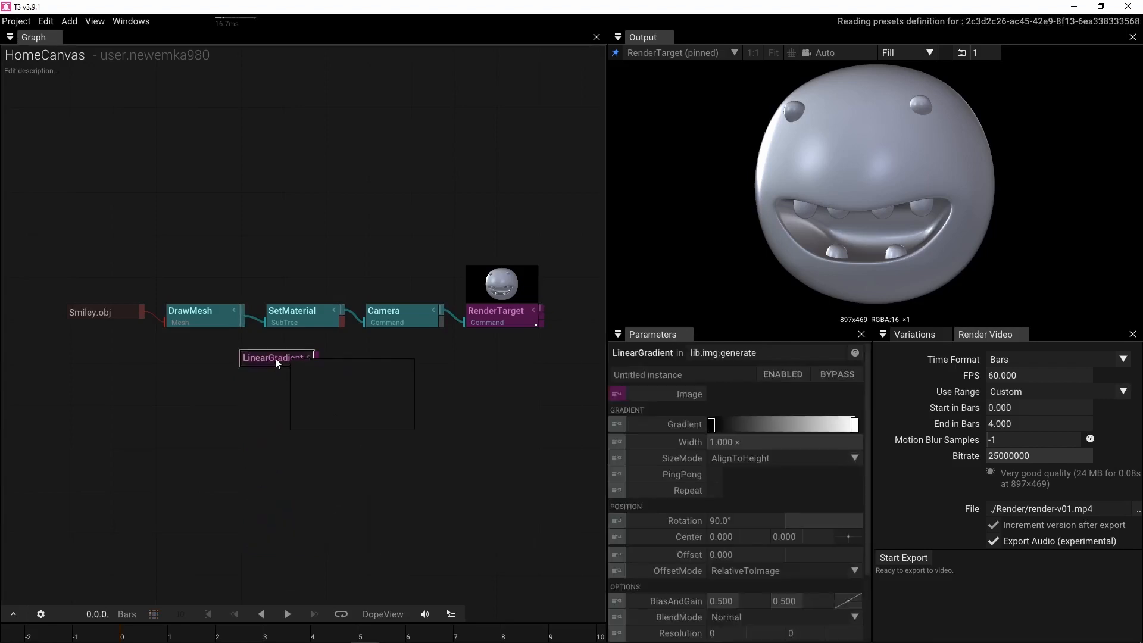
left_click_drag(271, 363, 217, 380)
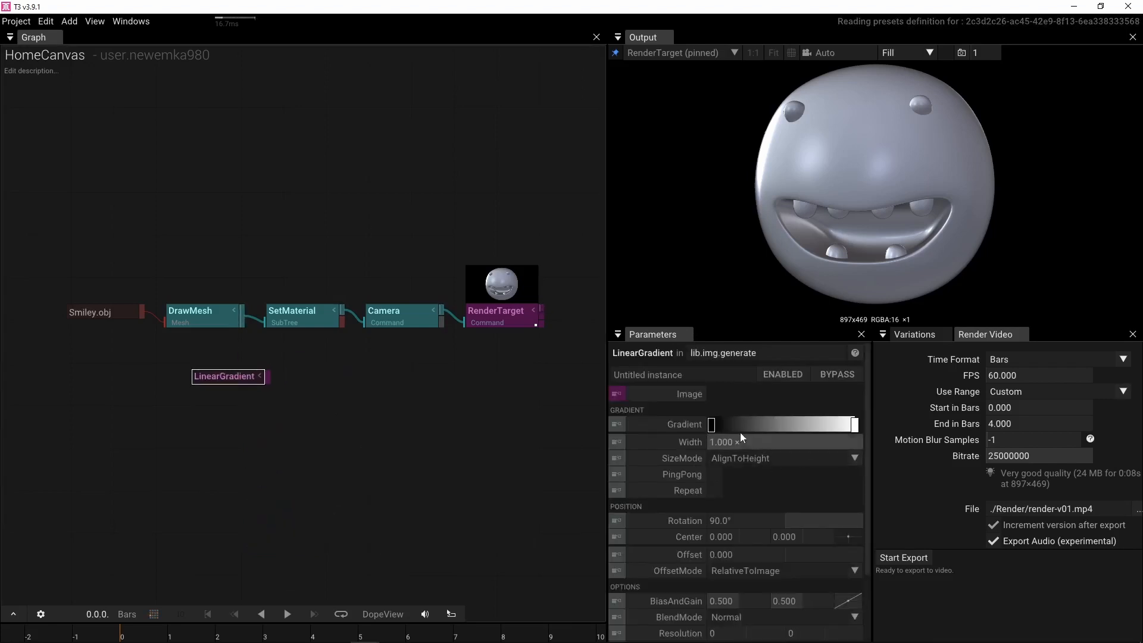
Remove the gradient's black stop, move the white stop to about a quarter of the ramp, and colour it yellow with hue 54.3.
left_click_drag(712, 422, 714, 475)
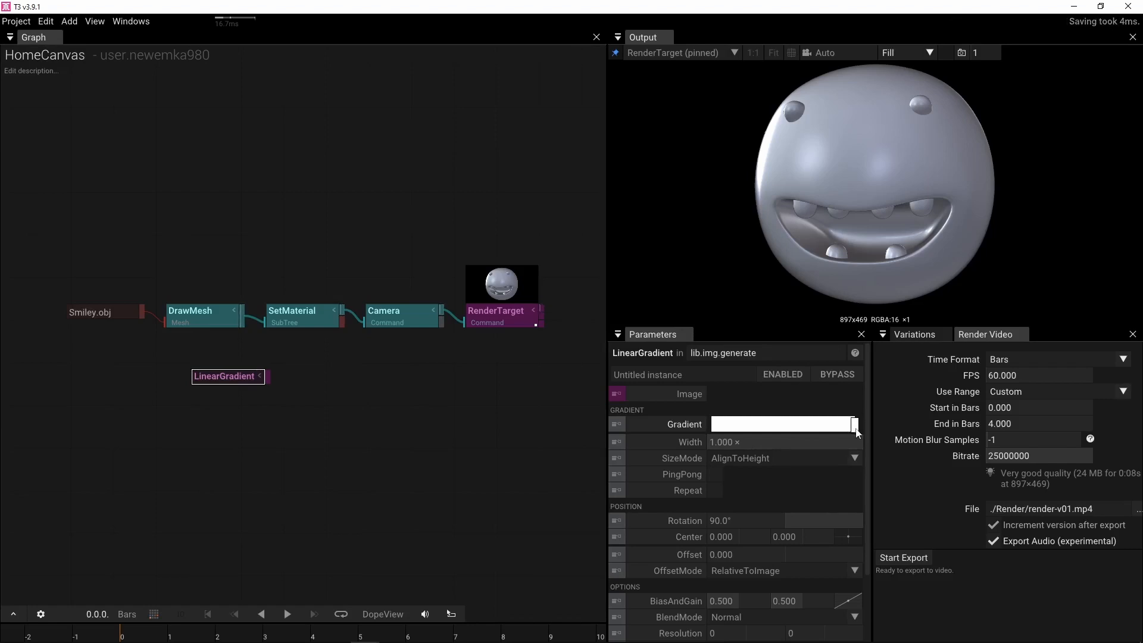
left_click_drag(856, 428, 752, 428)
left_click(752, 425)
left_click_drag(830, 478, 880, 468)
left_click(855, 459)
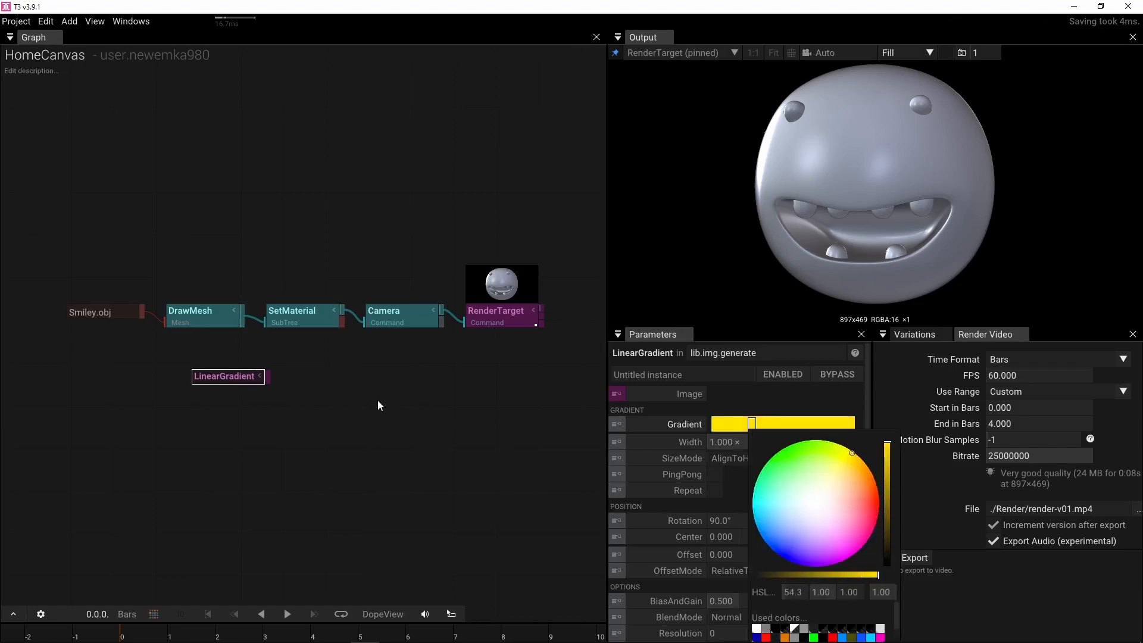
Connect LinearGradient's output to SetMaterial's BaseColorMap input and move the gradient node clear of the material node.
left_click(324, 378)
left_click_drag(267, 376, 273, 323)
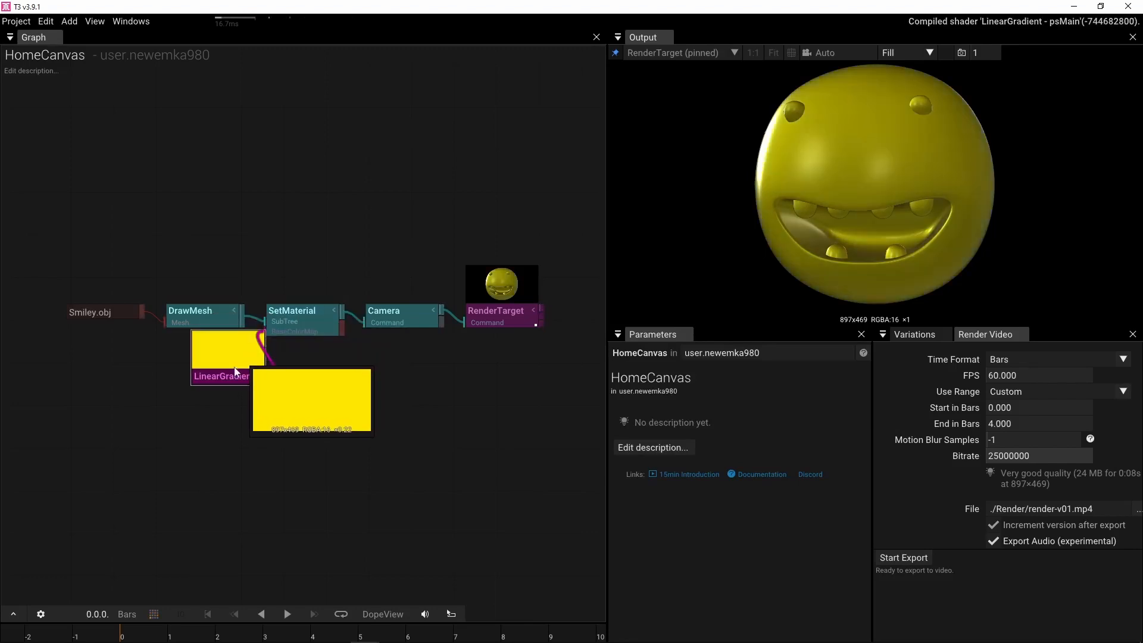
left_click_drag(230, 379, 199, 400)
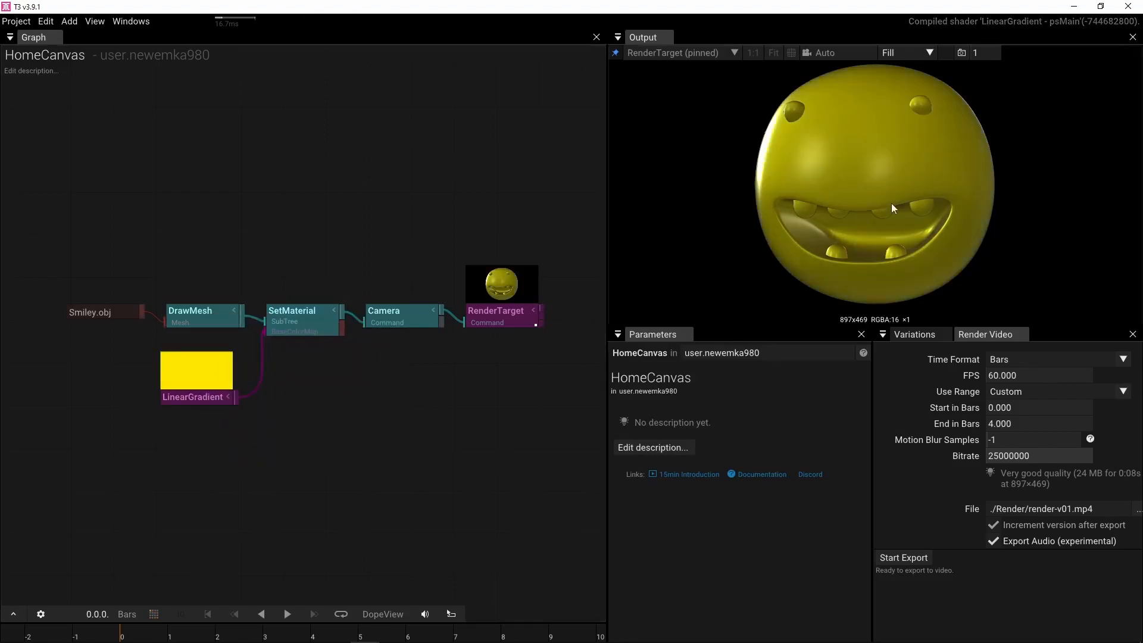
Select the Camera operator and orbit around the yellow smiley to inspect its colour from the side and above.
left_click(387, 323)
left_click_drag(851, 196, 780, 198)
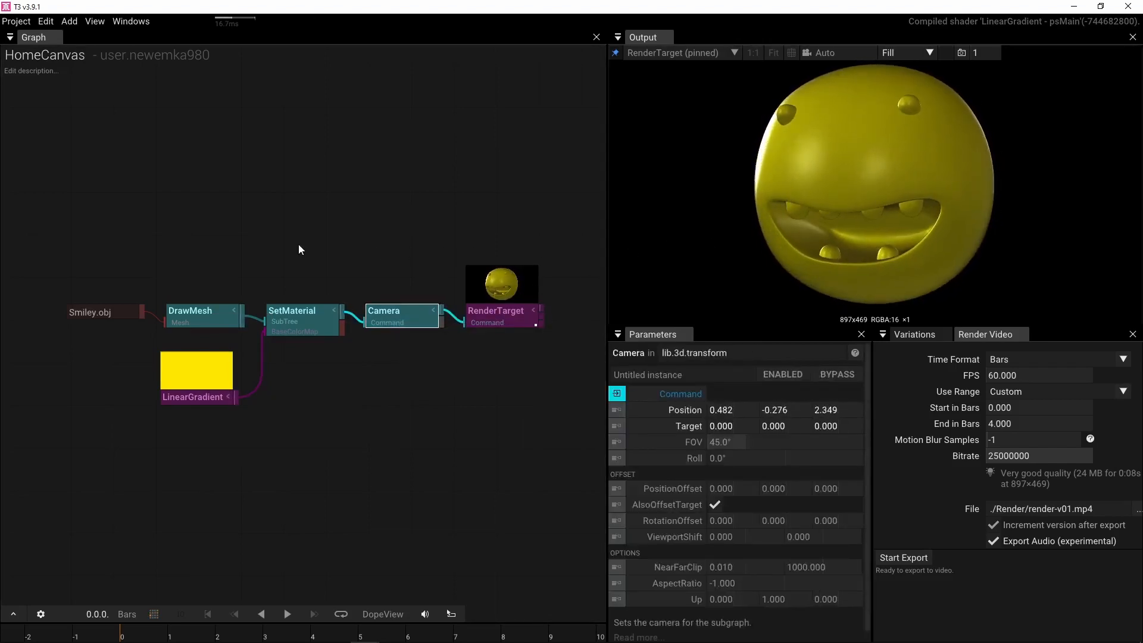
left_click_drag(299, 246, 329, 248)
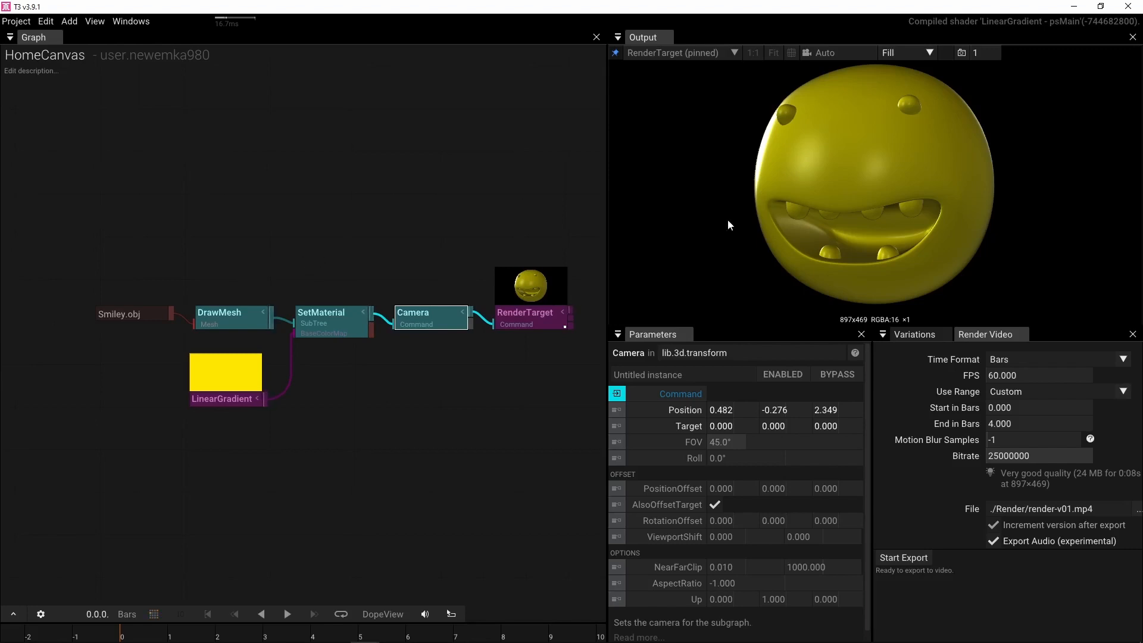
mouse_move(727, 219)
left_mouse_down()
mouse_move(820, 187)
mouse_move(837, 205)
mouse_move(728, 213)
left_mouse_up()
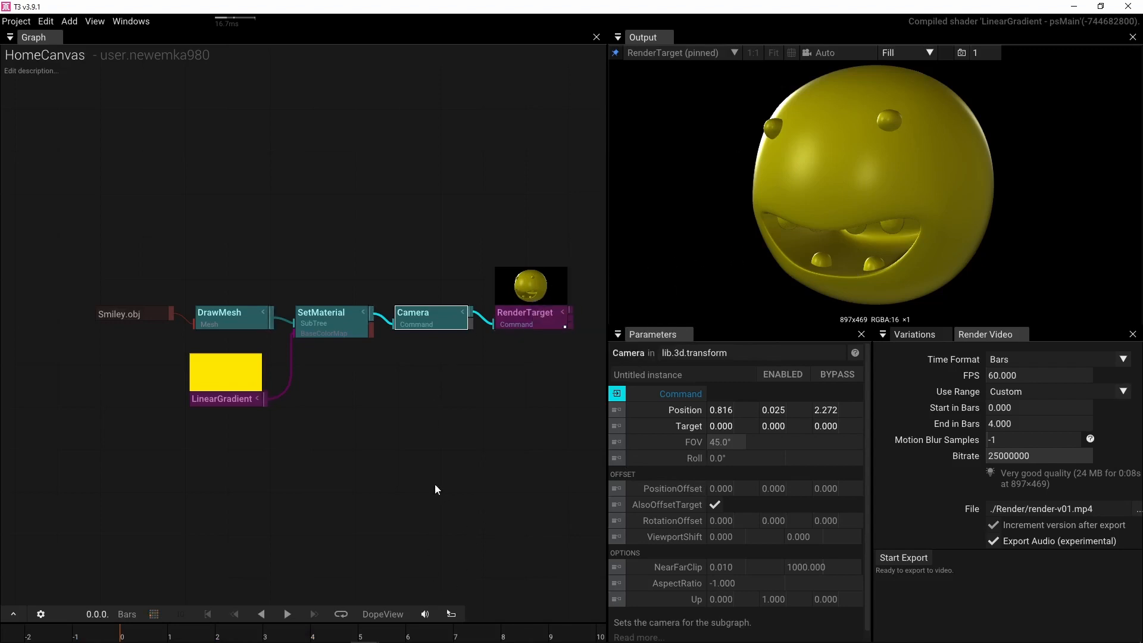
Switch to Blender, open the UV Editing workspace, and select a patch of forehead faces to examine its place in the UV map.
left_click(336, 632)
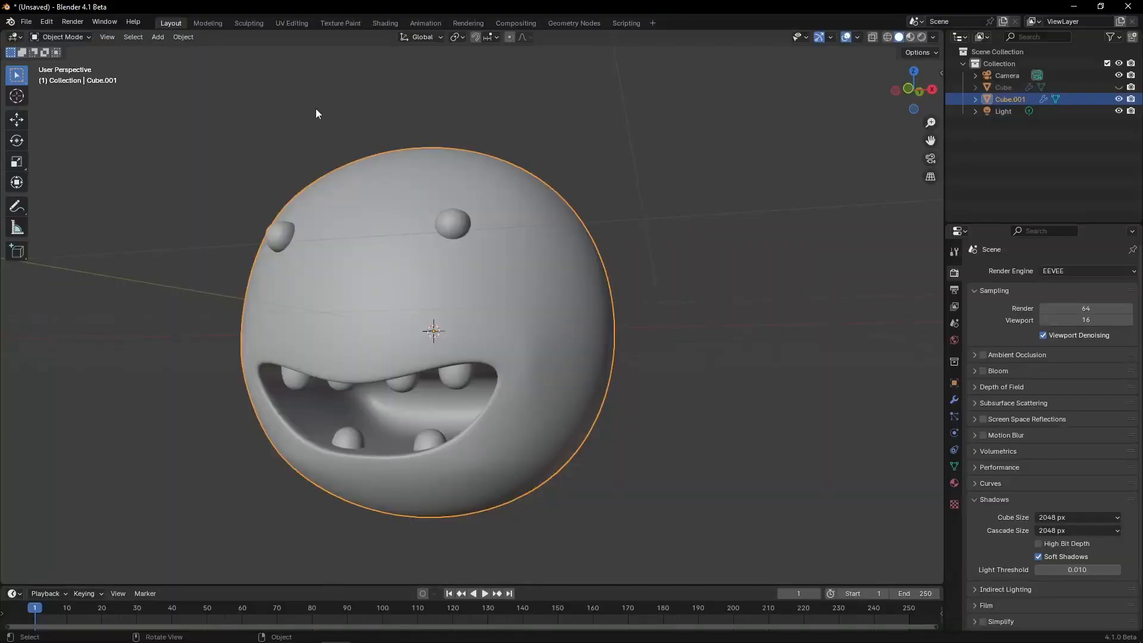
left_click(287, 21)
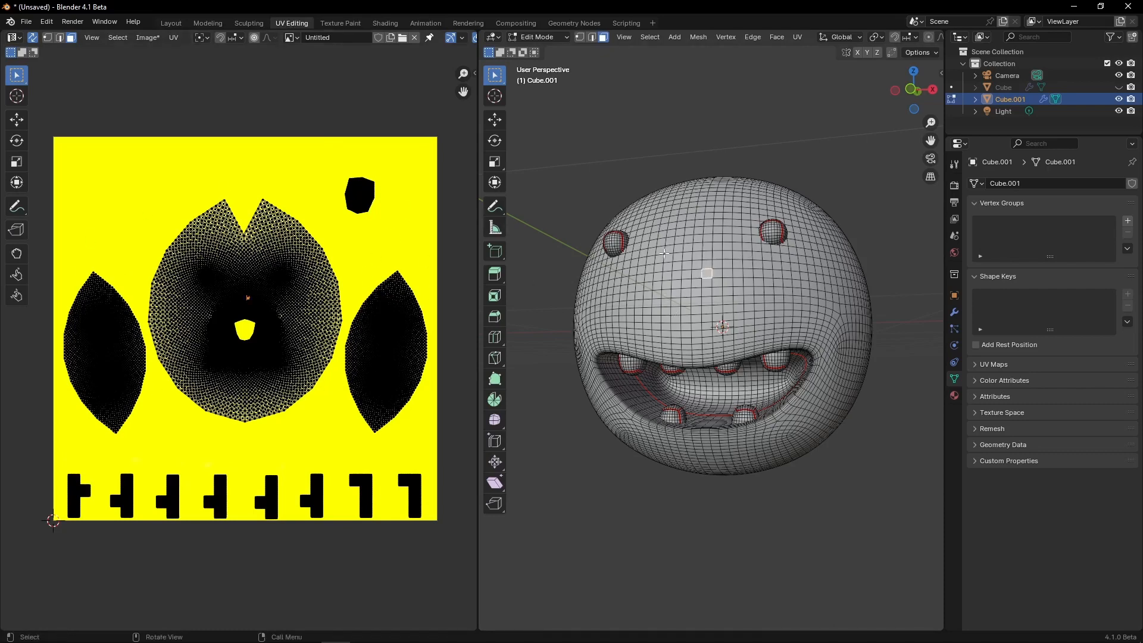
left_click_drag(663, 254, 756, 321)
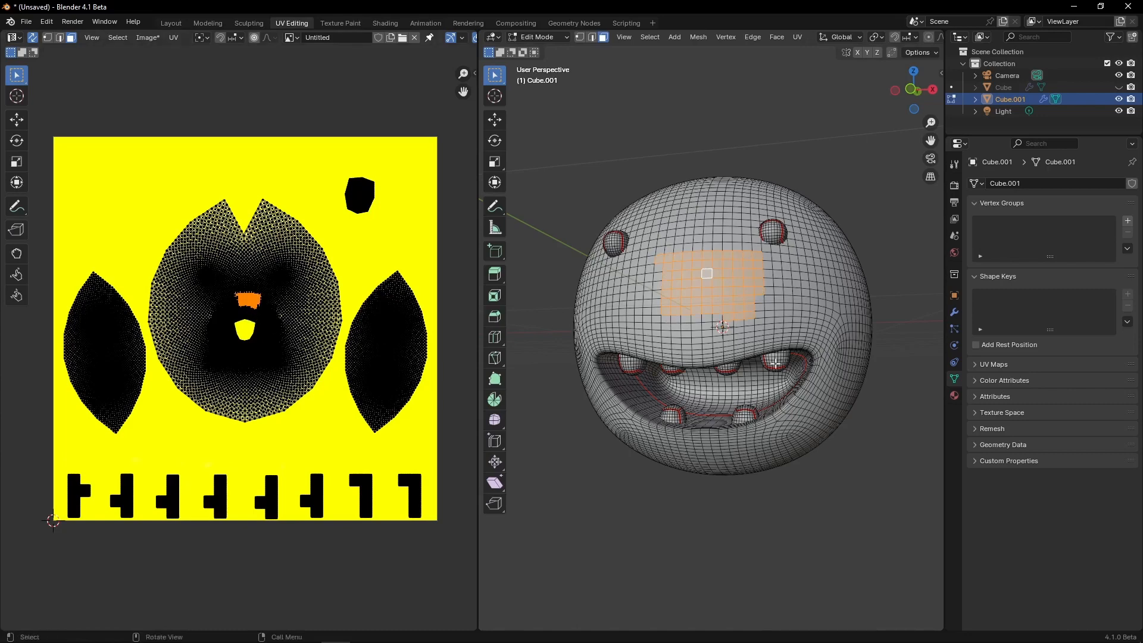
Clear the selection and select the linked geometry of all six teeth and both eyes to examine their UV islands.
key("alt+a")
key("l")
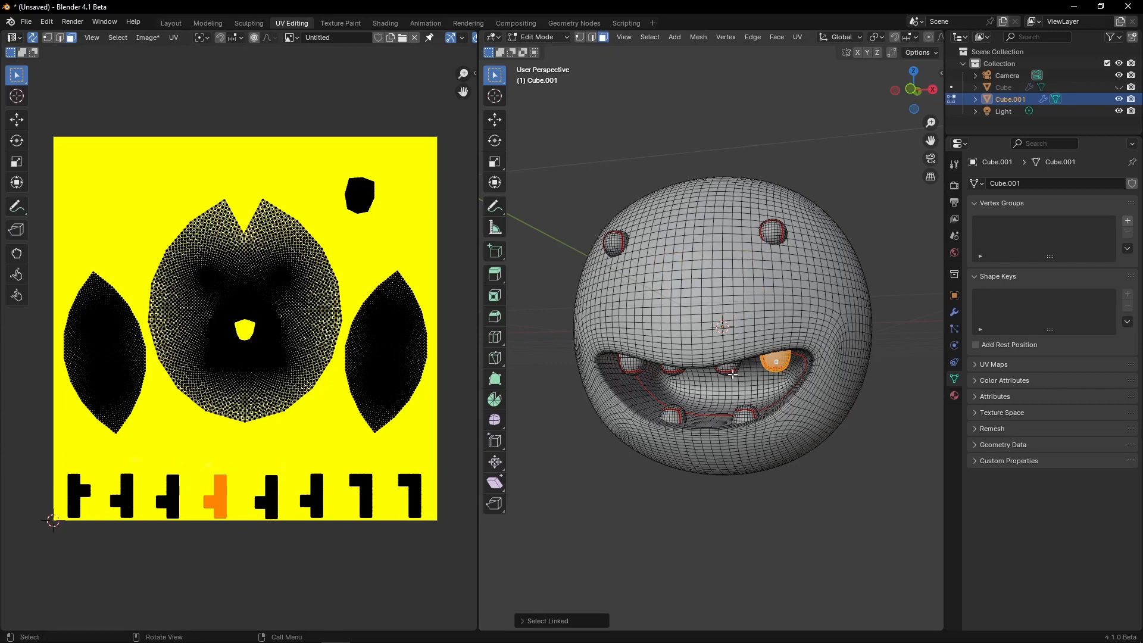
key("l")
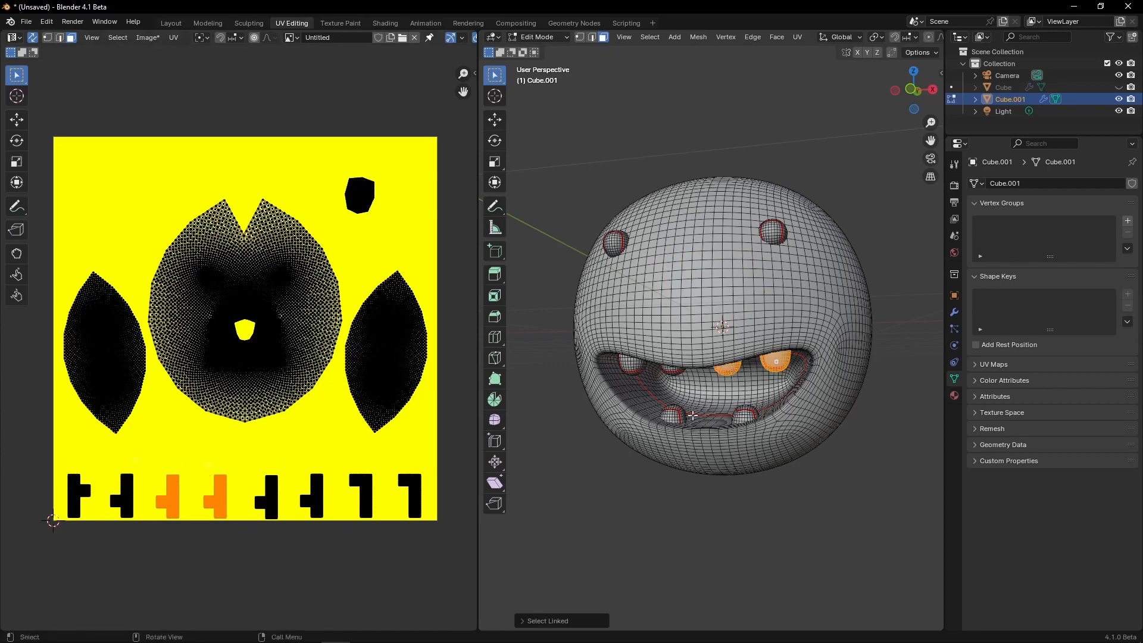
key("l")
key("l")
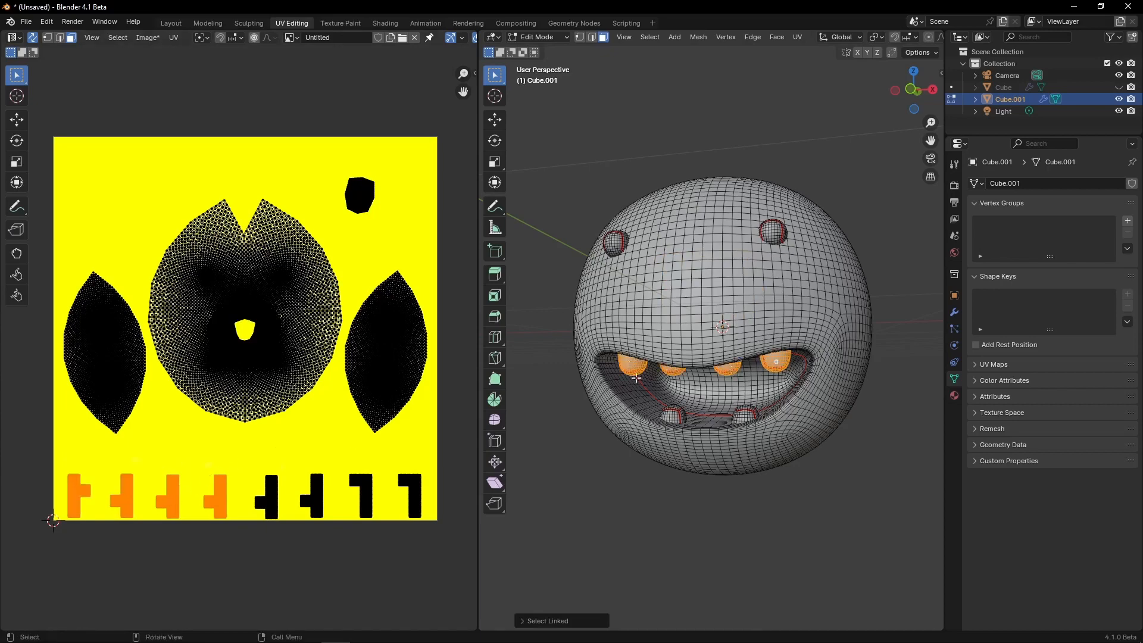
key("l")
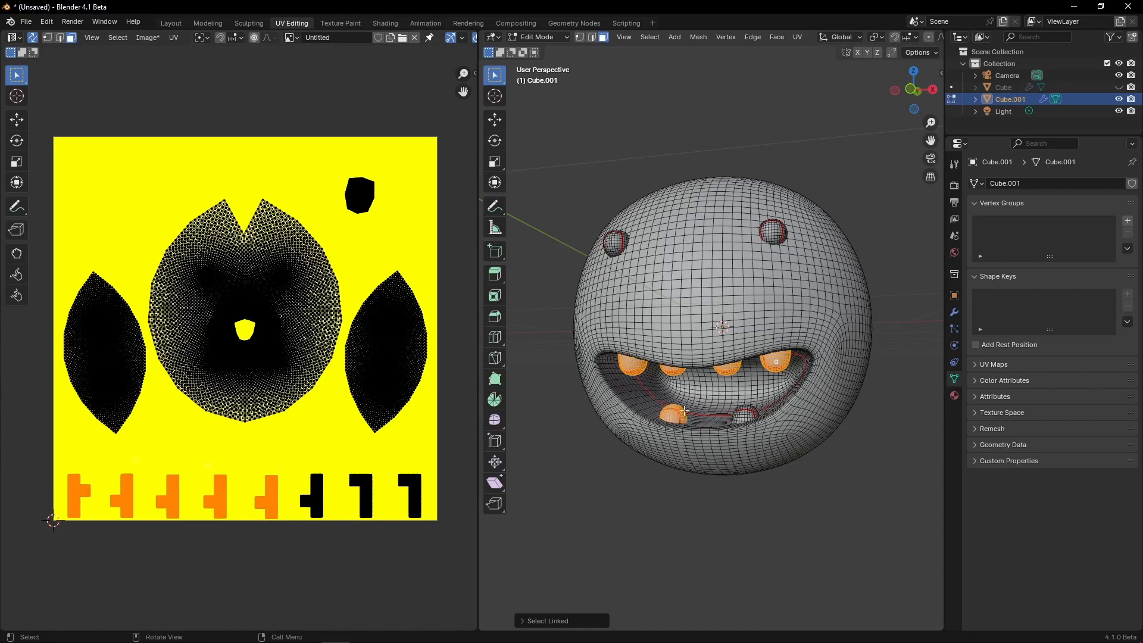
key("l")
key("l")
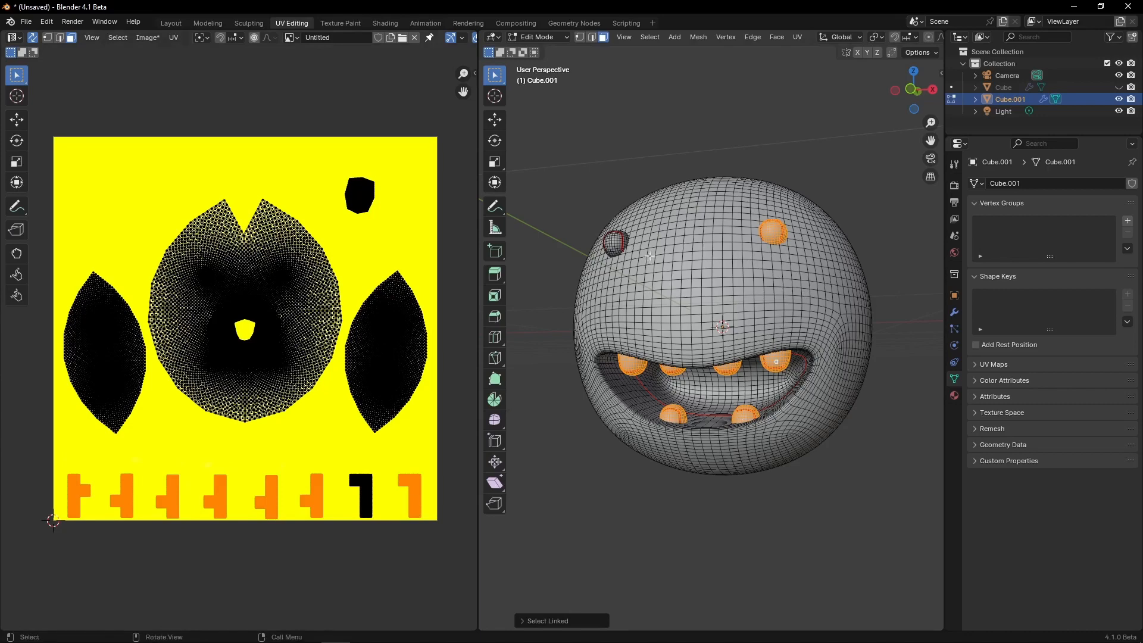
key("l")
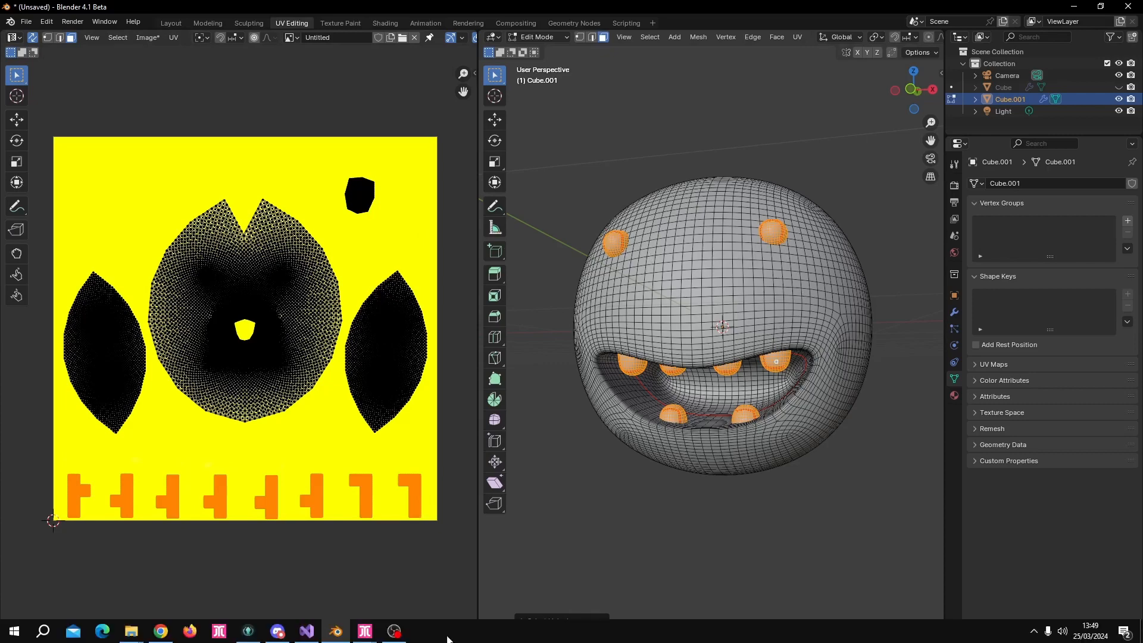
Switch back to T3 and set the LinearGradient's resolution to 512 by 512.
mouse_move(365, 631)
left_click(381, 566)
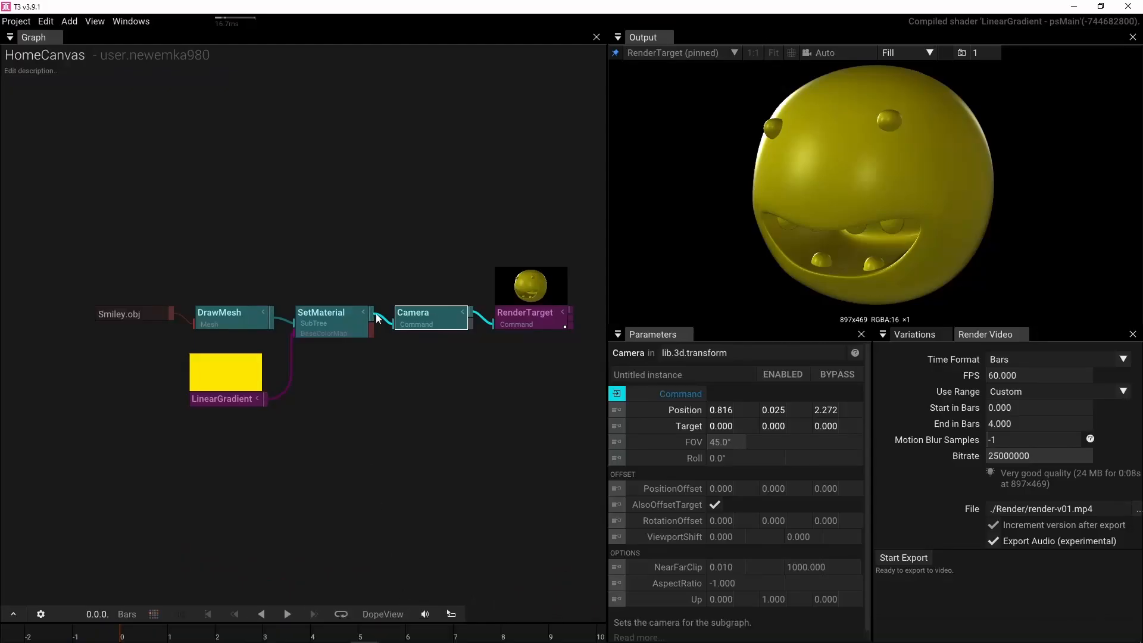
left_click(223, 381)
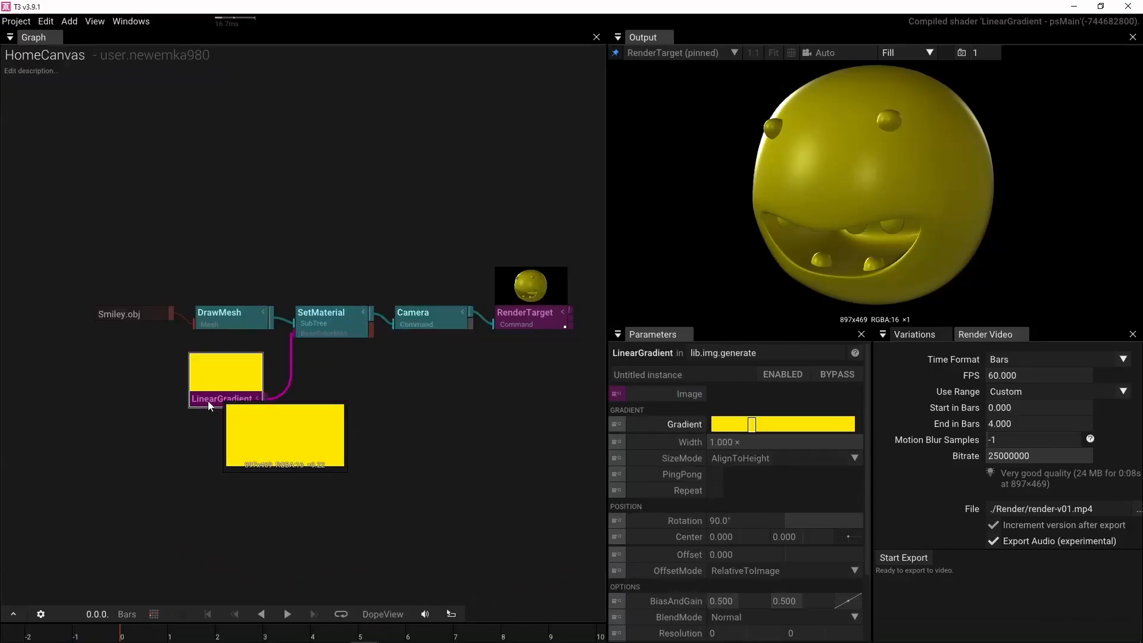
scroll(727, 616, "down", 2)
scroll(727, 616, "down", 1)
left_click(735, 547)
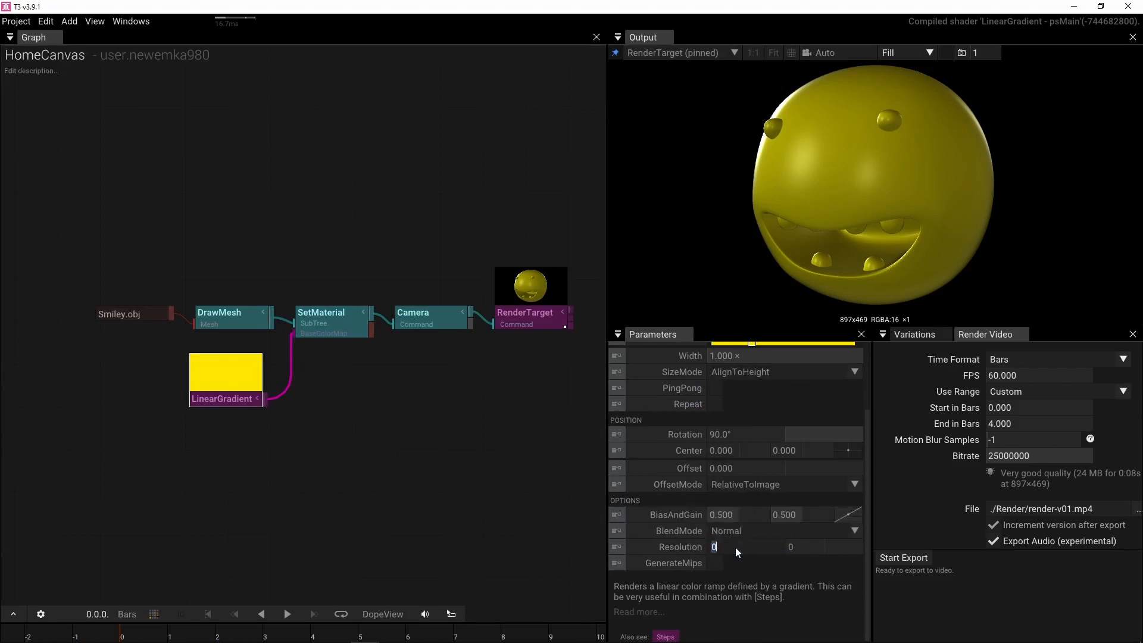
type("5")
left_click(795, 544)
type("512")
key("Return")
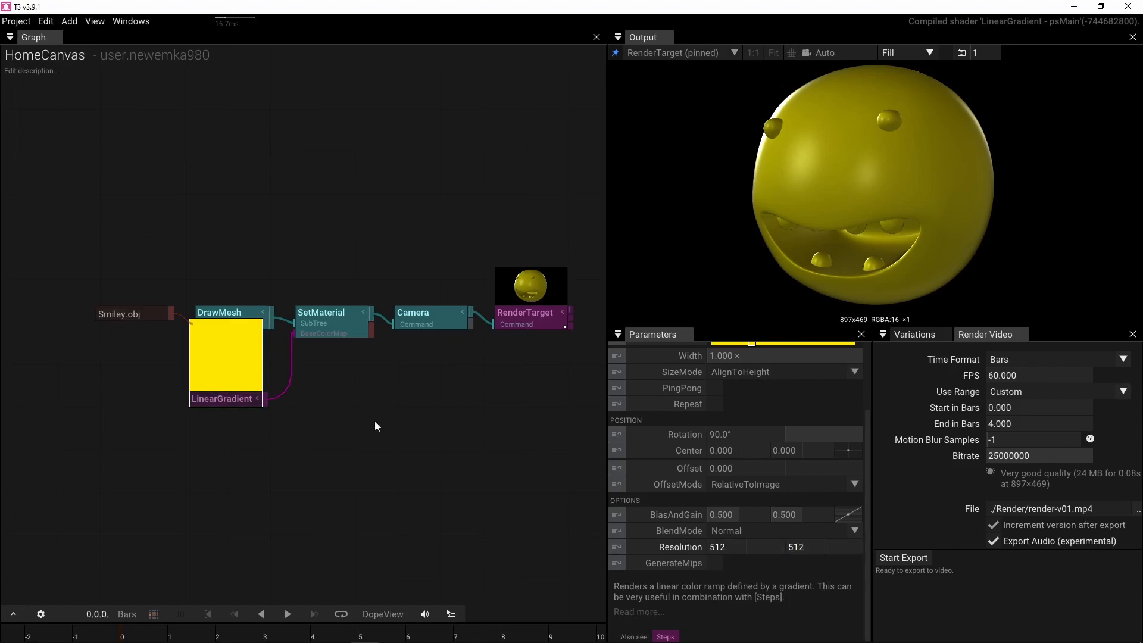
Move the LinearGradient node down, clear of DrawMesh, and orbit the Camera around to the front of the smiley.
left_click_drag(239, 394, 234, 448)
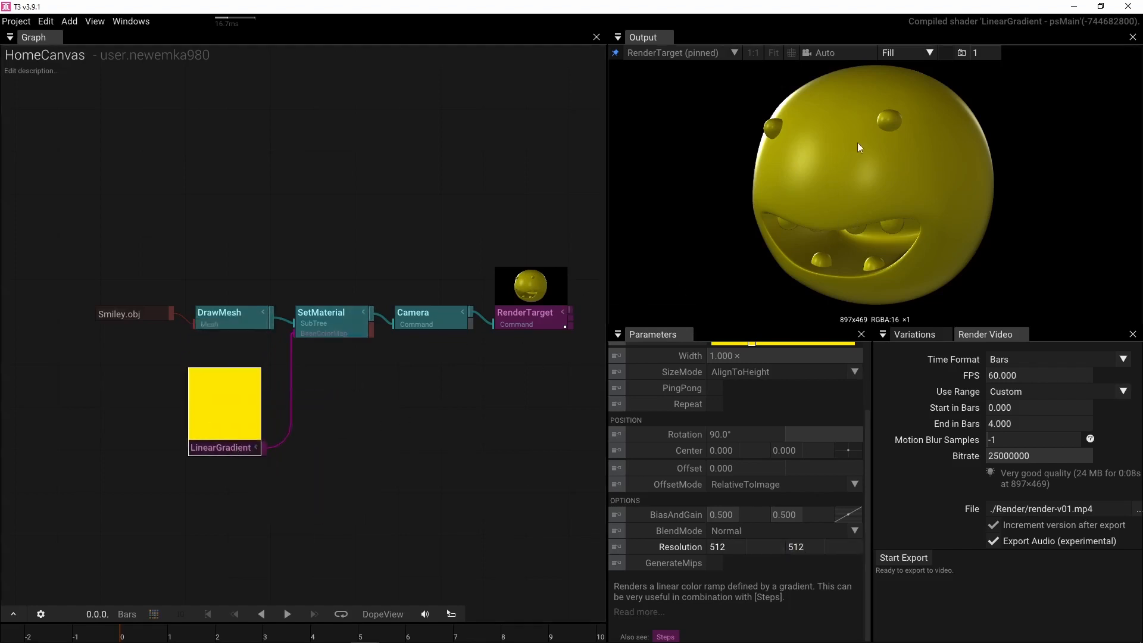
left_click(445, 317)
left_click_drag(888, 166, 823, 109)
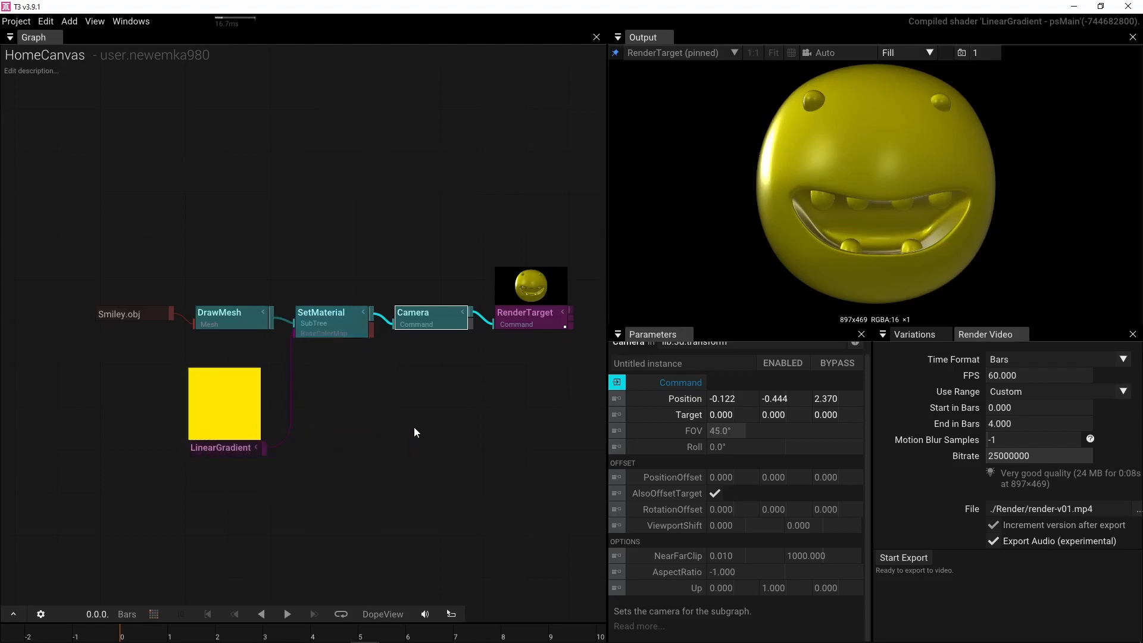
Switch to Blender, select all UV islands, and export the UV layout over SmileyUVs.png in the bitmap folder.
left_click(331, 634)
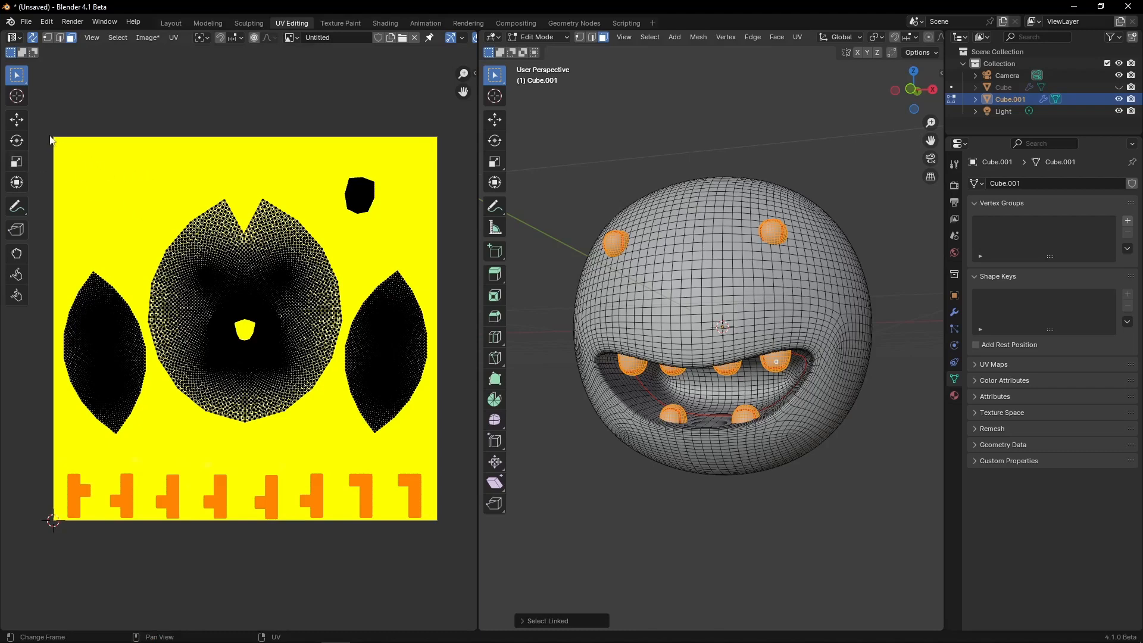
left_click_drag(51, 140, 453, 573)
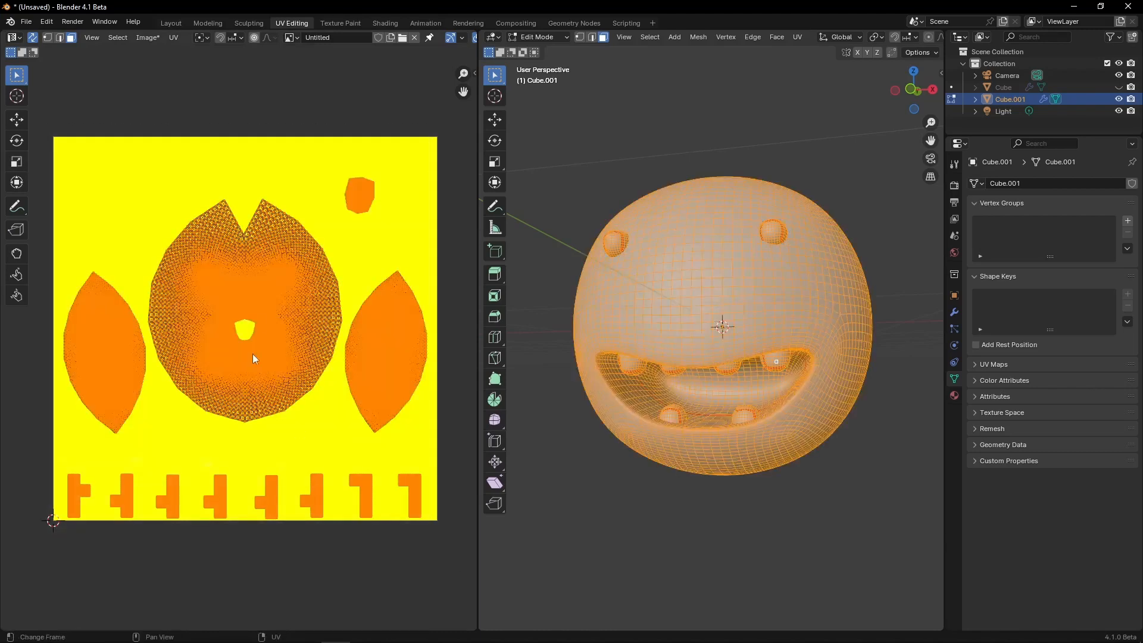
left_click(173, 38)
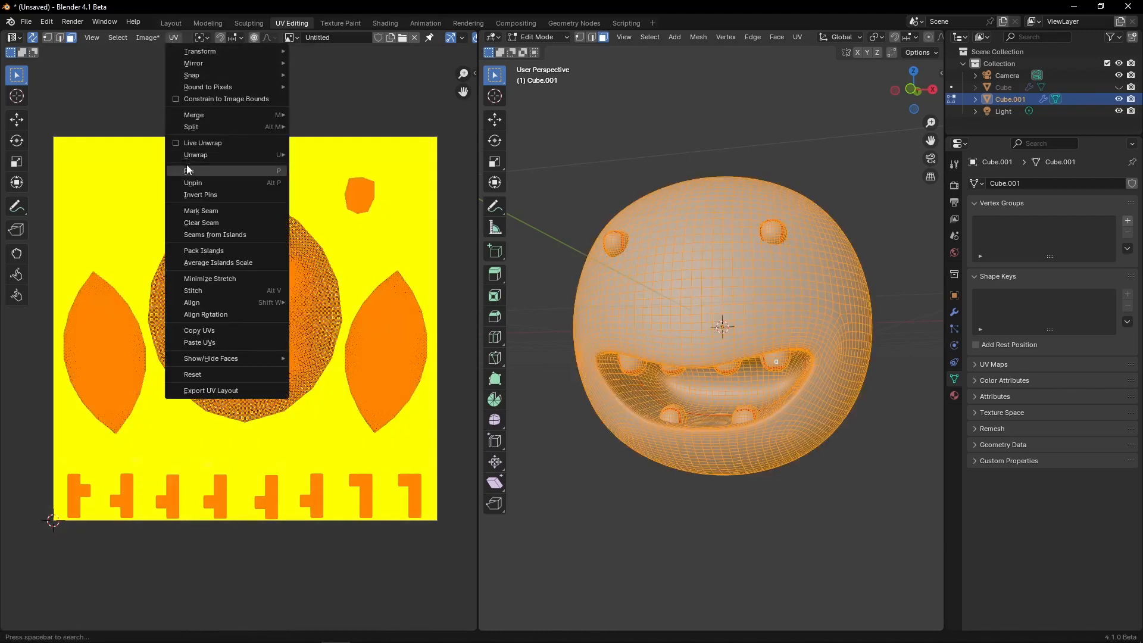
left_click(205, 390)
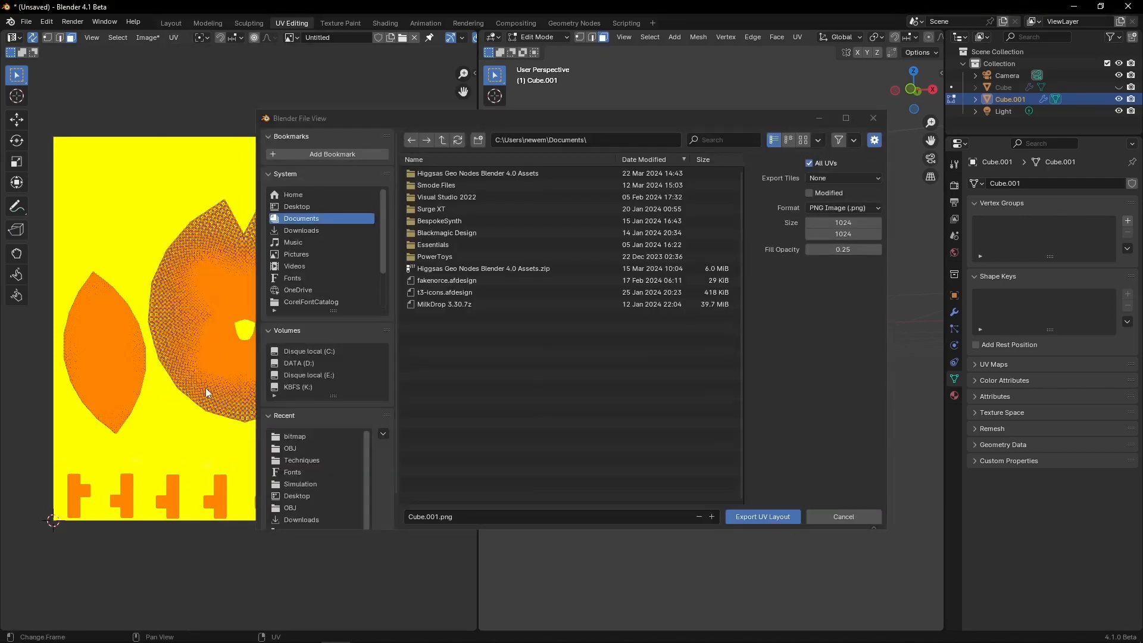
left_click(291, 436)
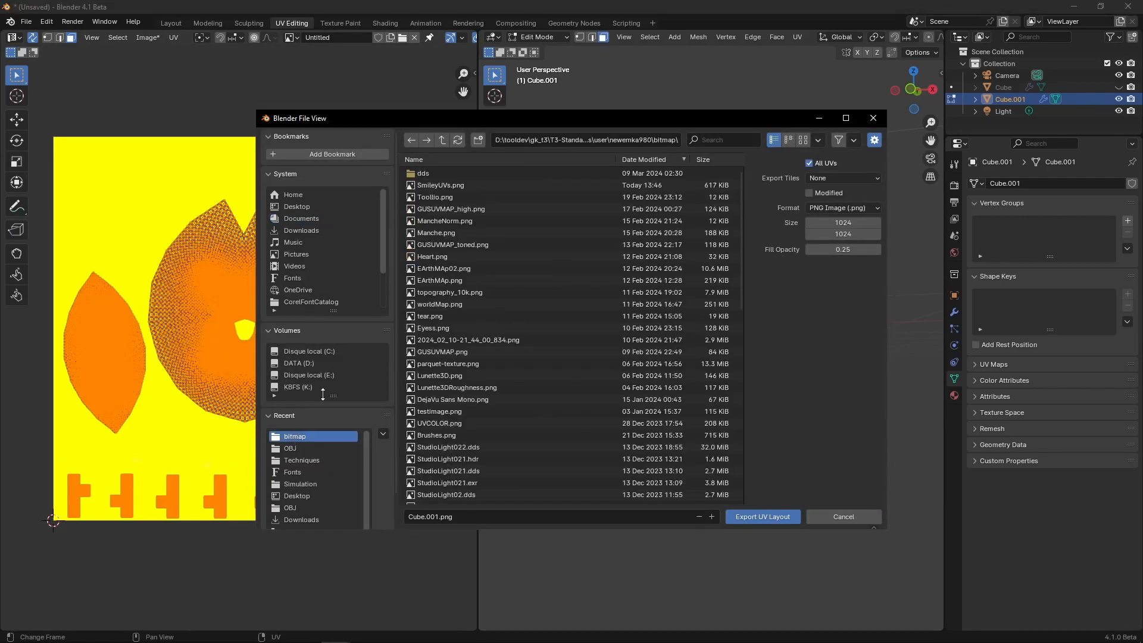
left_click(438, 187)
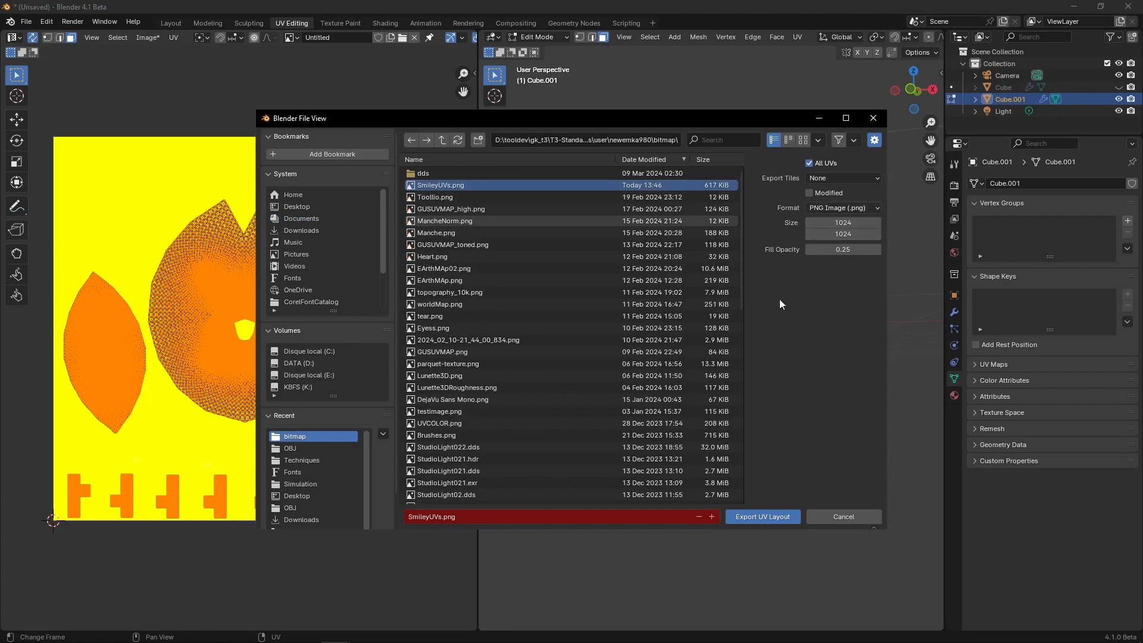
left_click(766, 516)
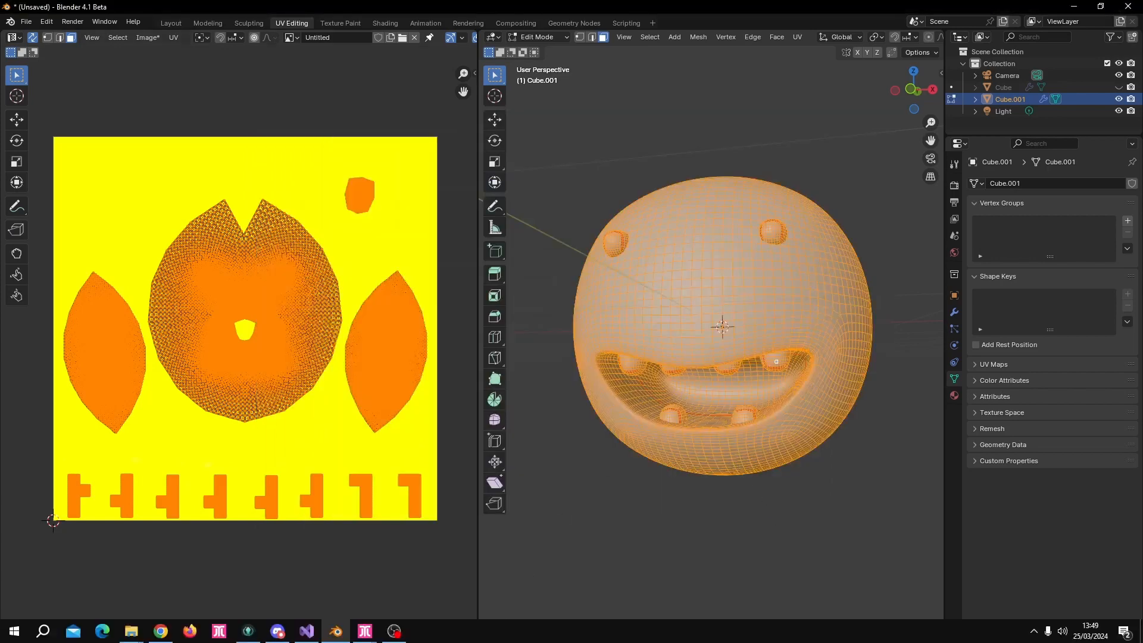
Switch to T3, add a LoadImage node, connect it to SetMaterial's BaseColorMap, and place it below the LinearGradient.
mouse_move(365, 631)
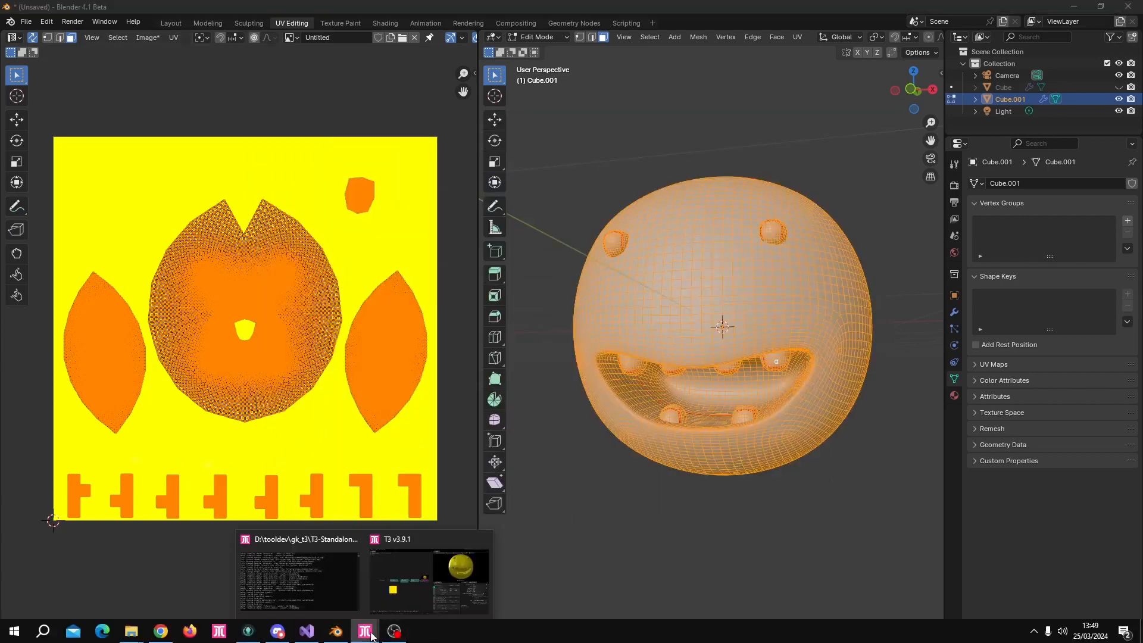
left_click(416, 586)
double_click(339, 453)
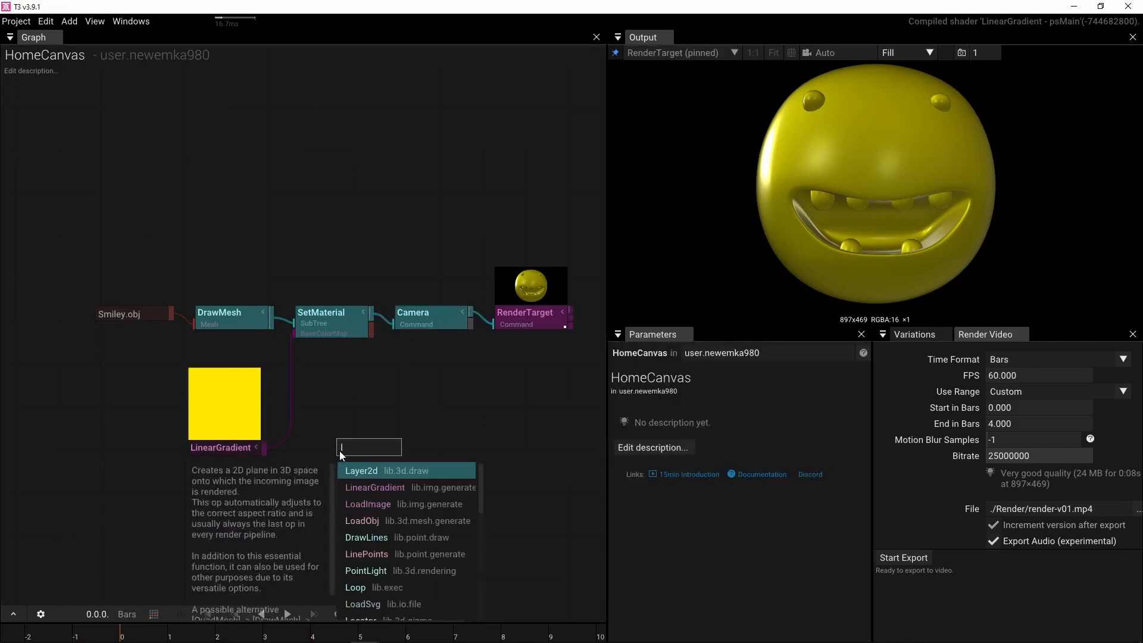
left_click(356, 503)
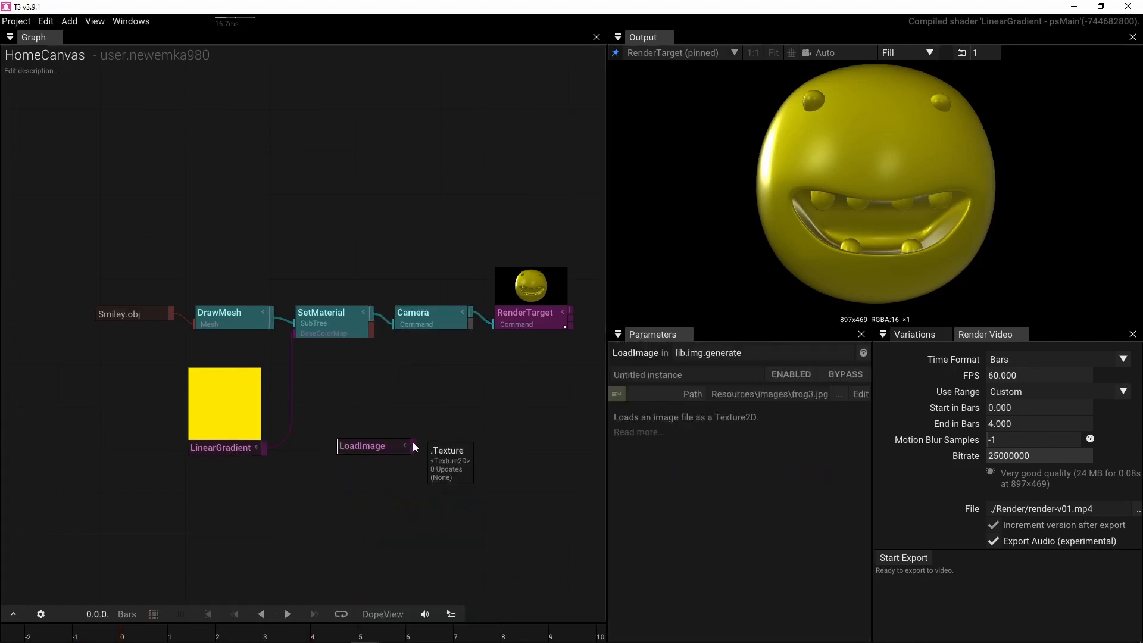
left_click_drag(415, 447, 309, 336)
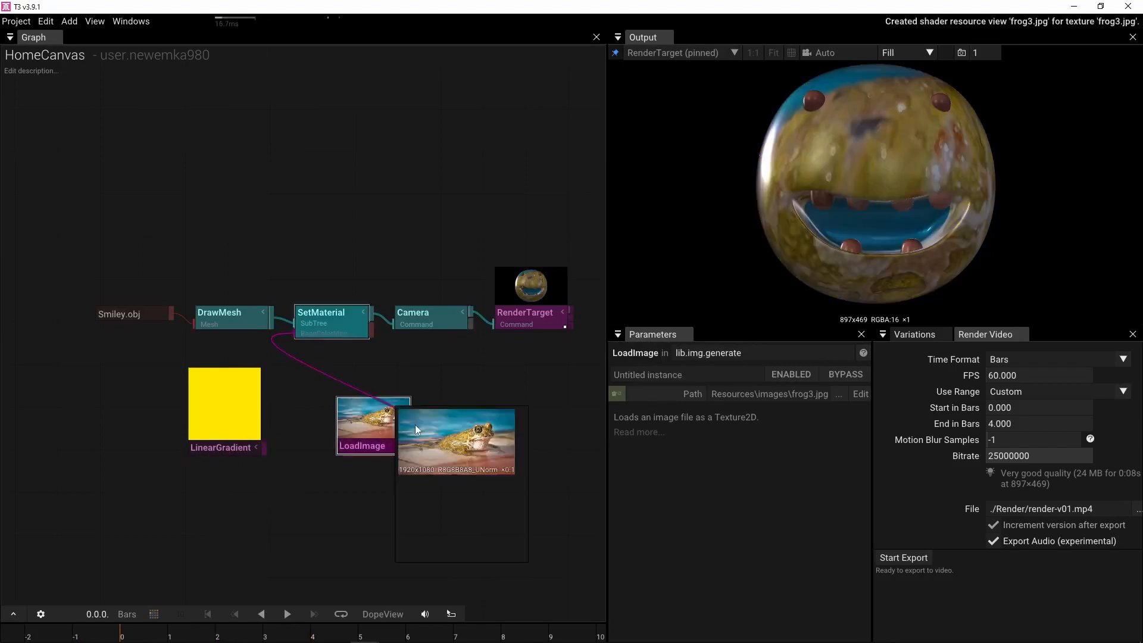
left_click_drag(367, 439, 222, 516)
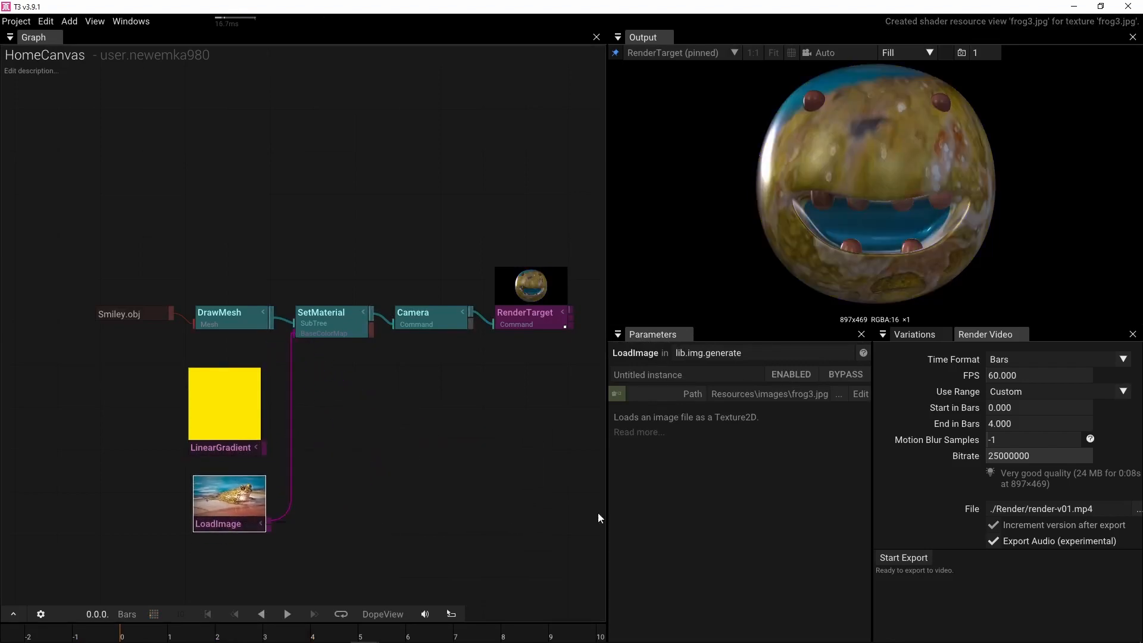
Browse for LoadImage's file and go to the bitmap folder inside the user's own folder under Resources.
left_click(839, 394)
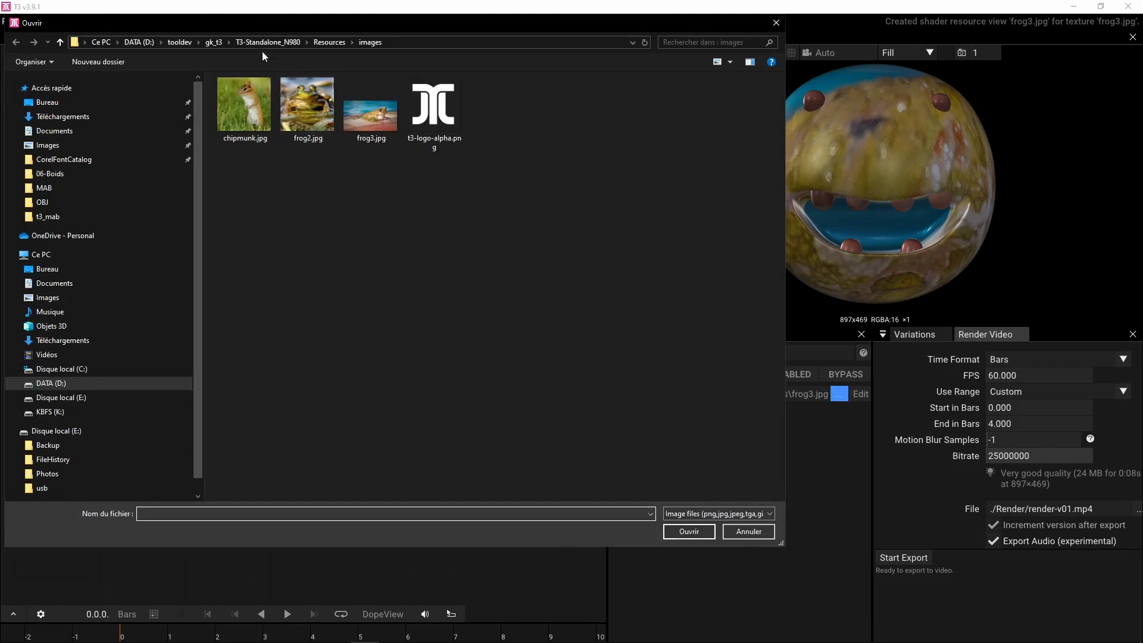
left_click(298, 43)
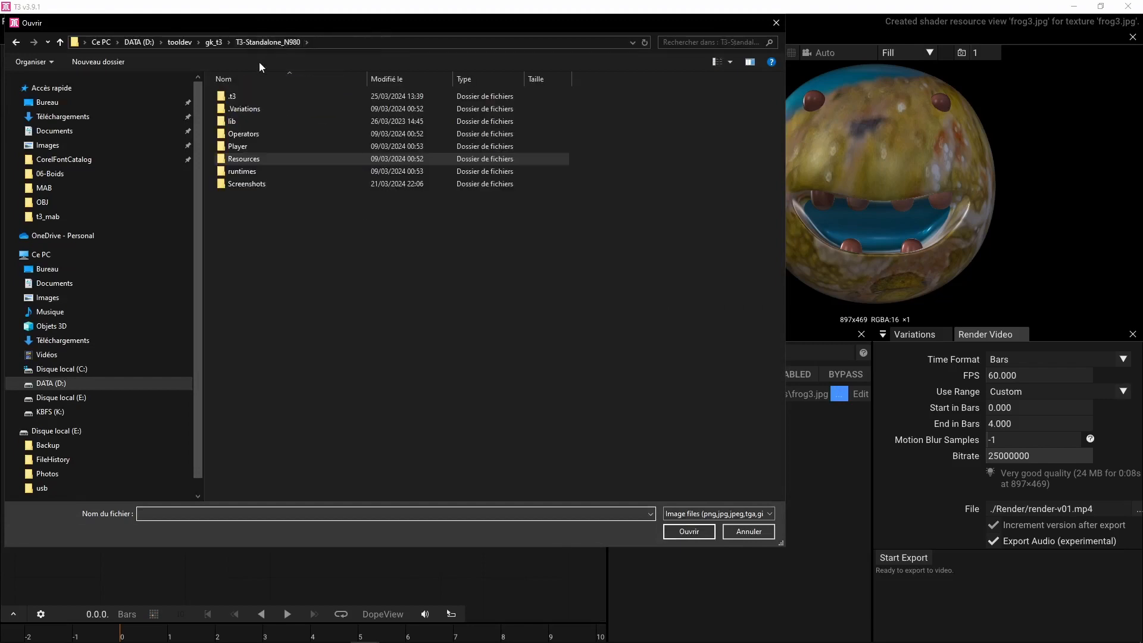
double_click(244, 159)
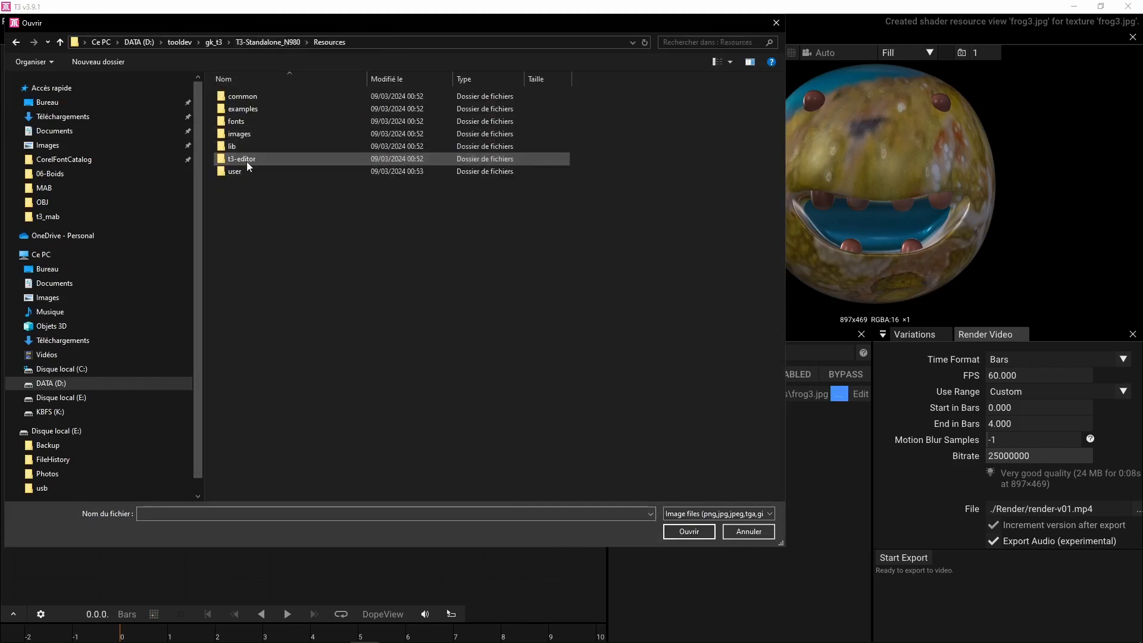
double_click(244, 171)
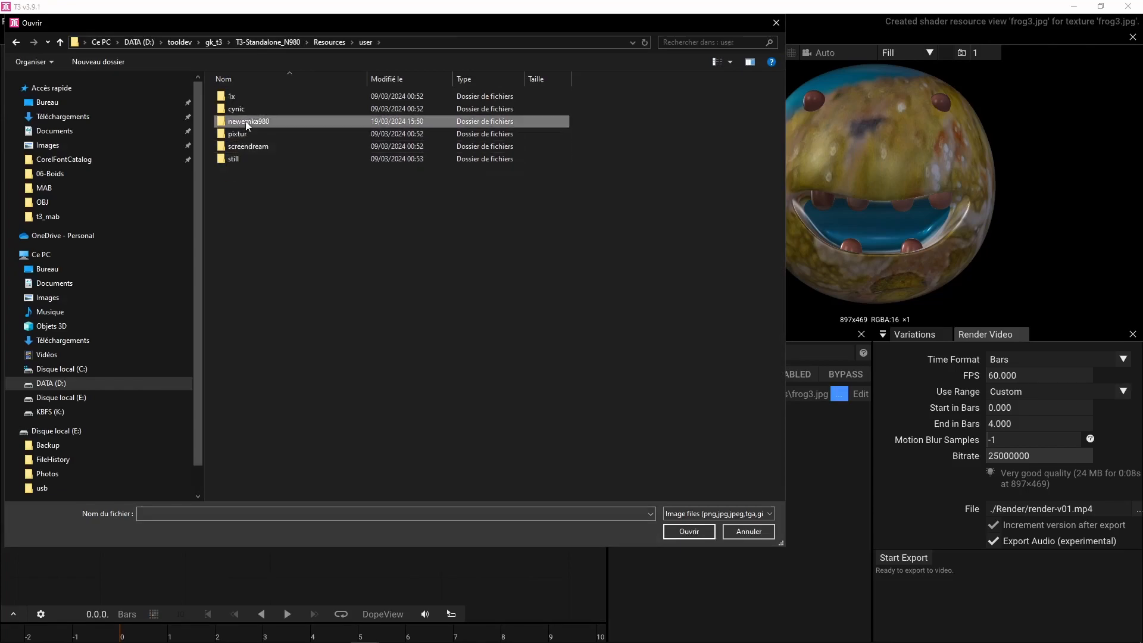
double_click(246, 123)
double_click(245, 97)
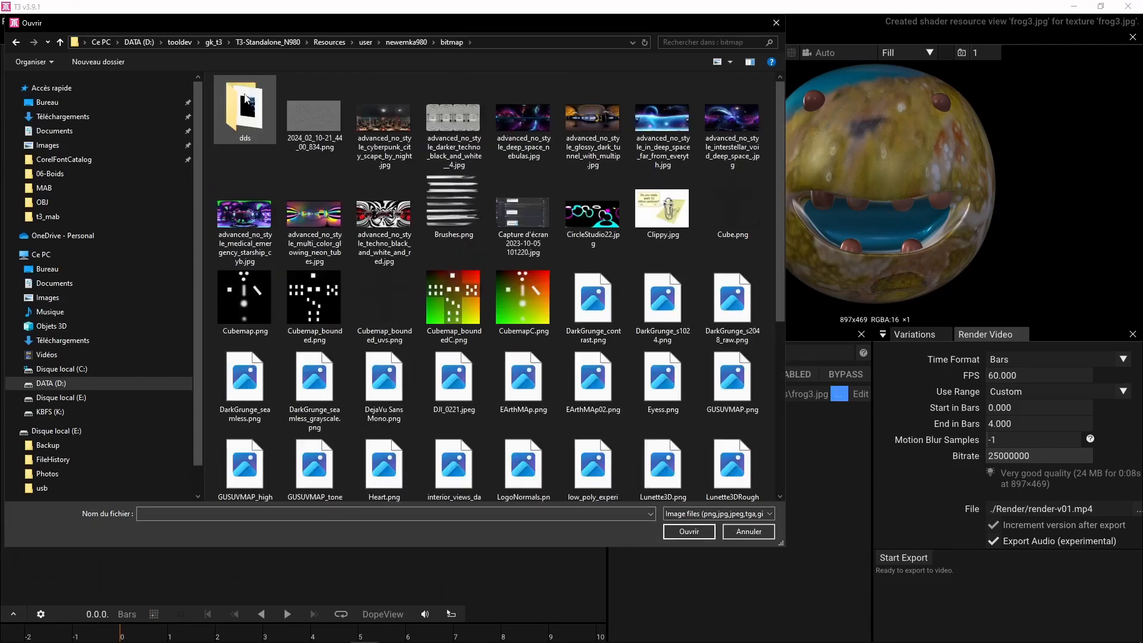
Find SmileyUVs.png in the bitmap folder and load it into the LoadImage node.
scroll(419, 254, "down", 5)
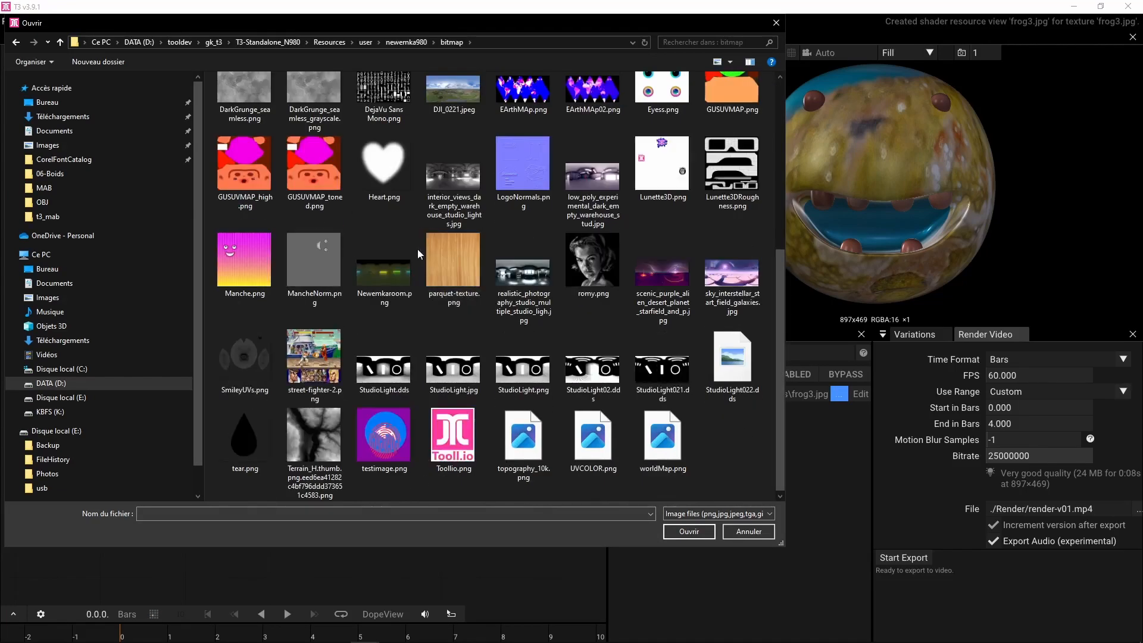
scroll(619, 396, "up", 5)
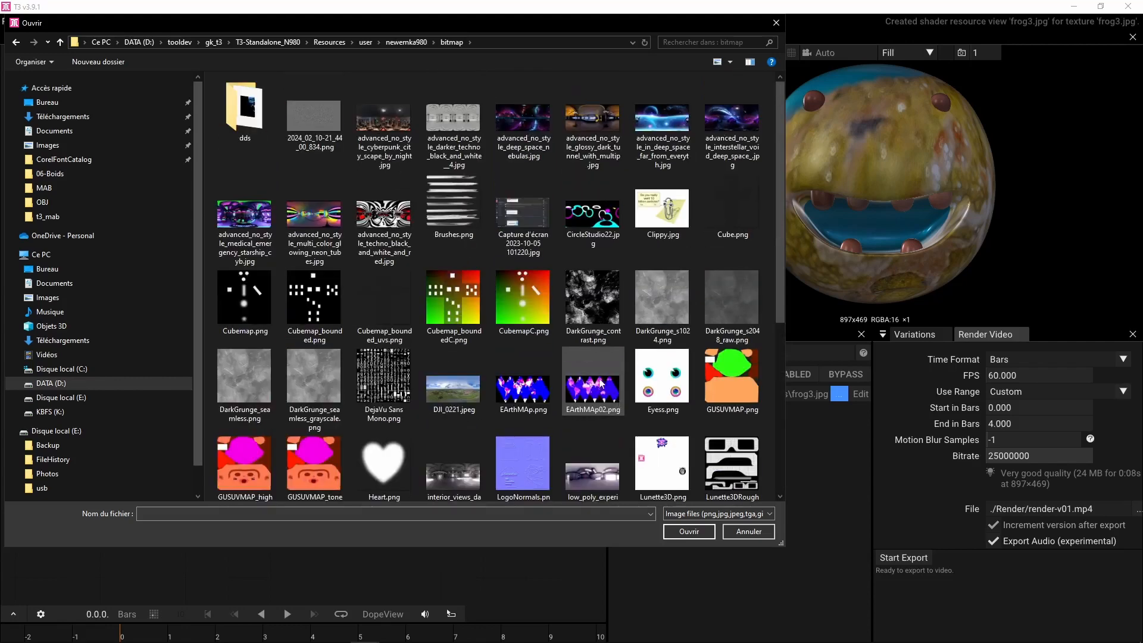
scroll(517, 327, "down", 3)
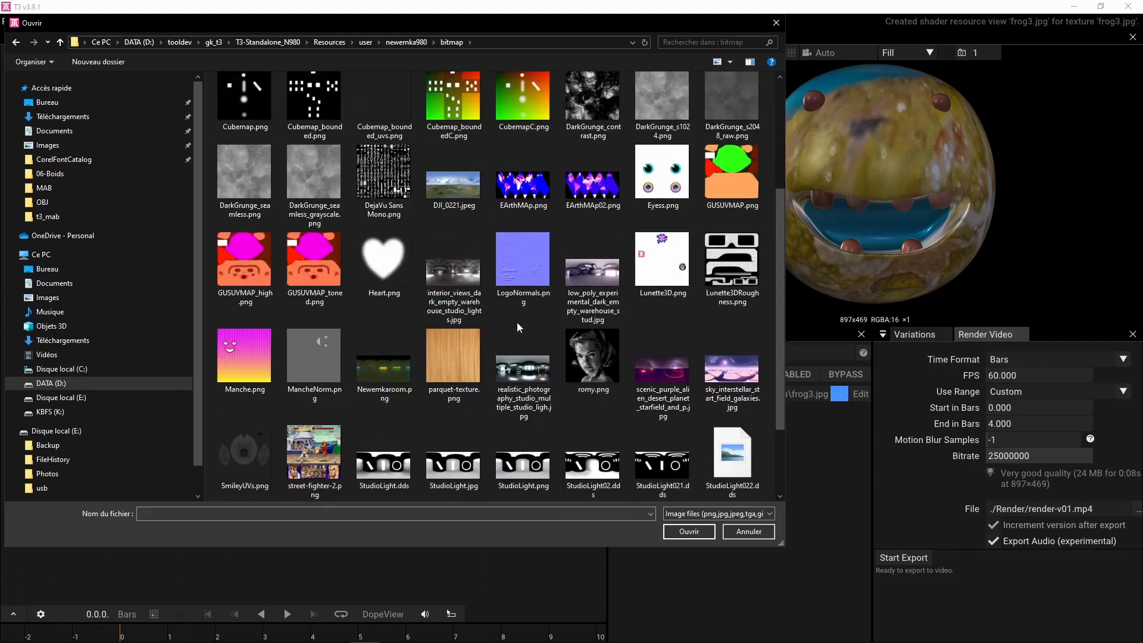
scroll(517, 325, "down", 2)
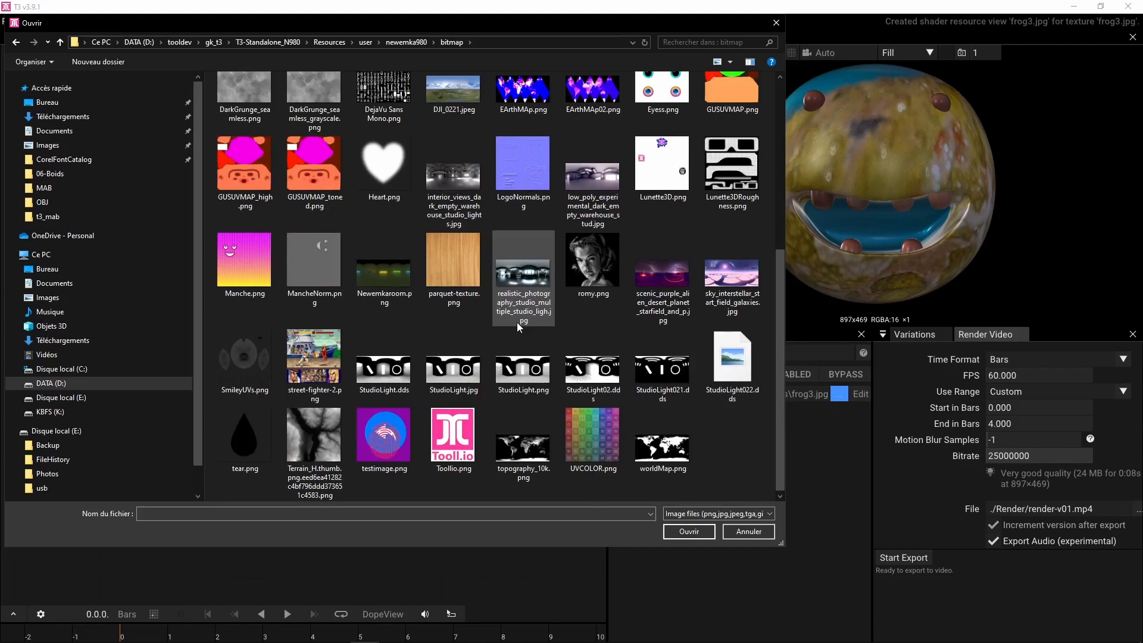
scroll(517, 322, "up", 3)
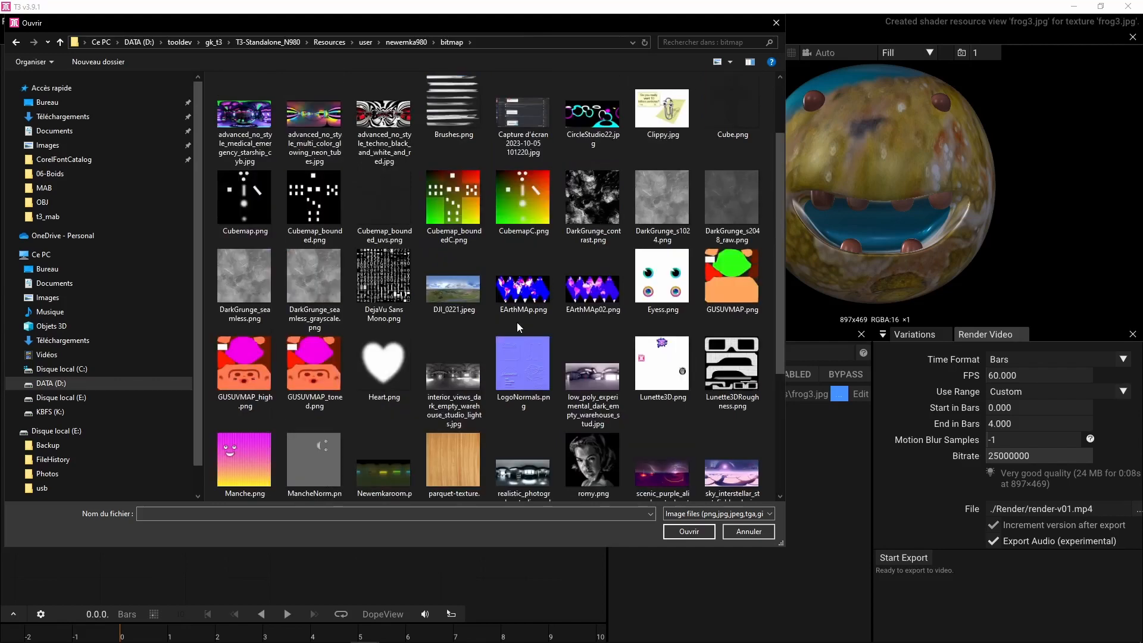
left_click(452, 266)
key("s")
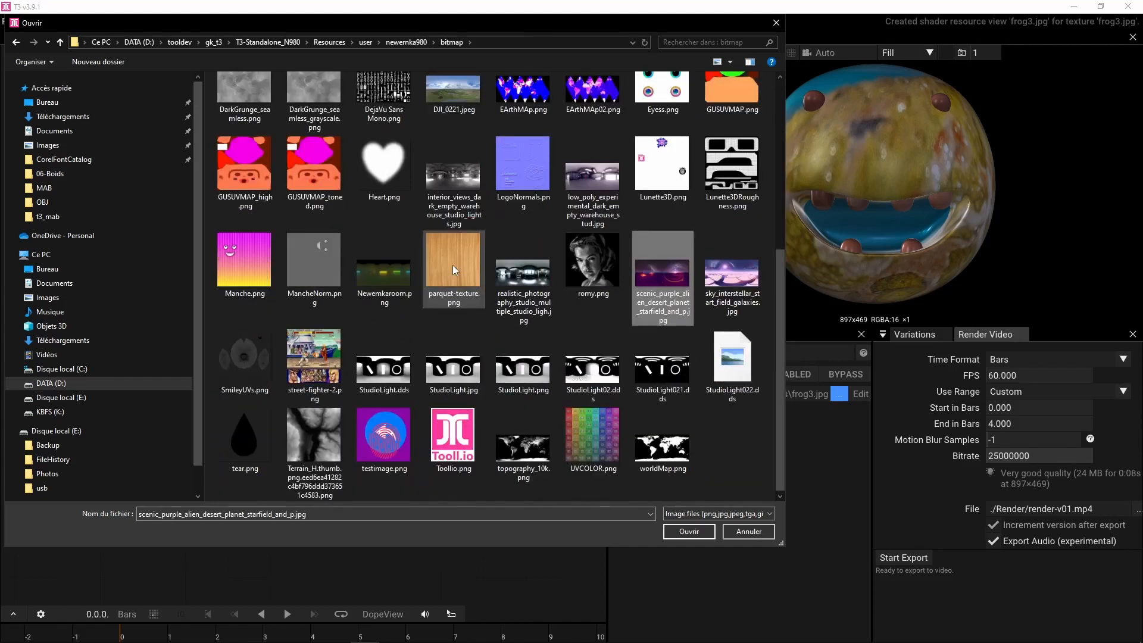
key("s")
key("s")
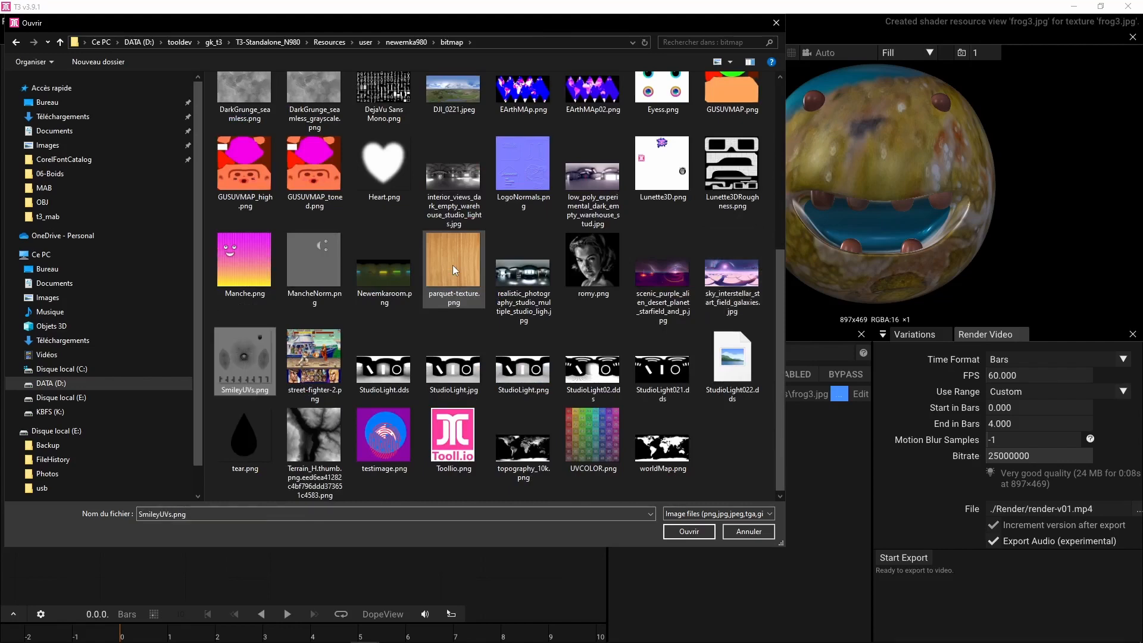
key("s")
left_click(253, 356)
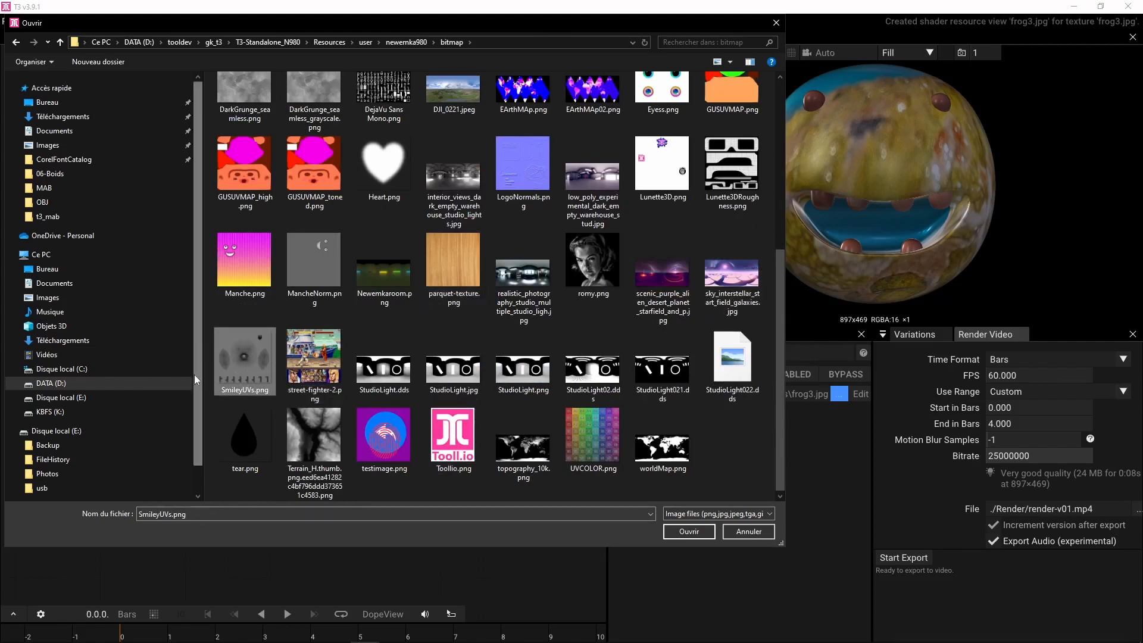
left_click(679, 533)
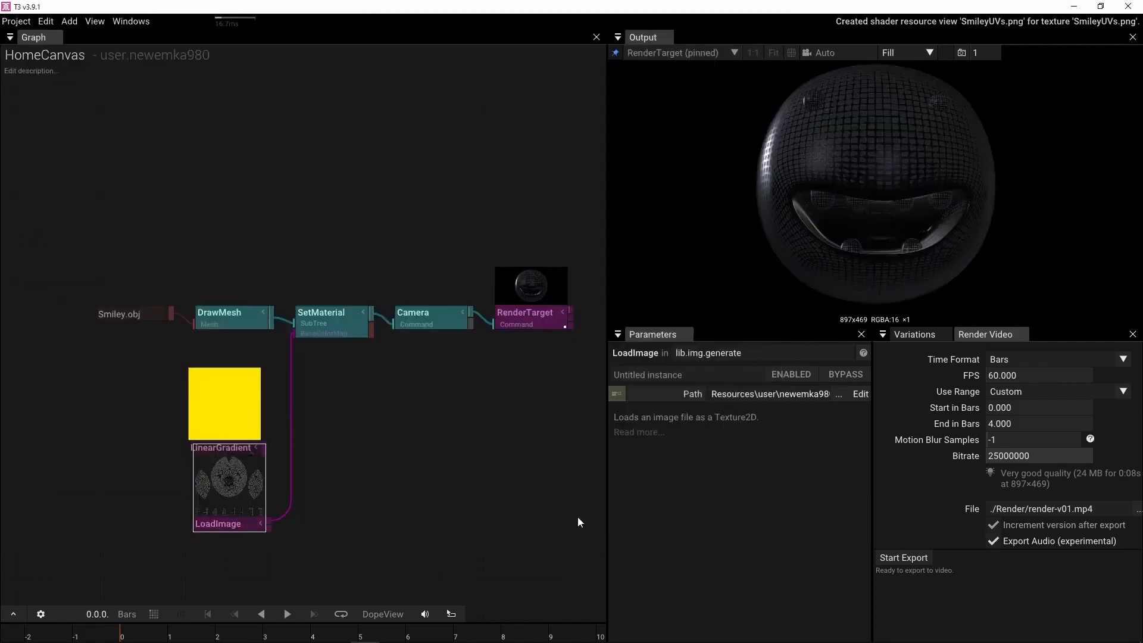
Move LoadImage lower and LinearGradient slightly up and aside so that the two nodes no longer overlap.
scroll(226, 480, "up", 5)
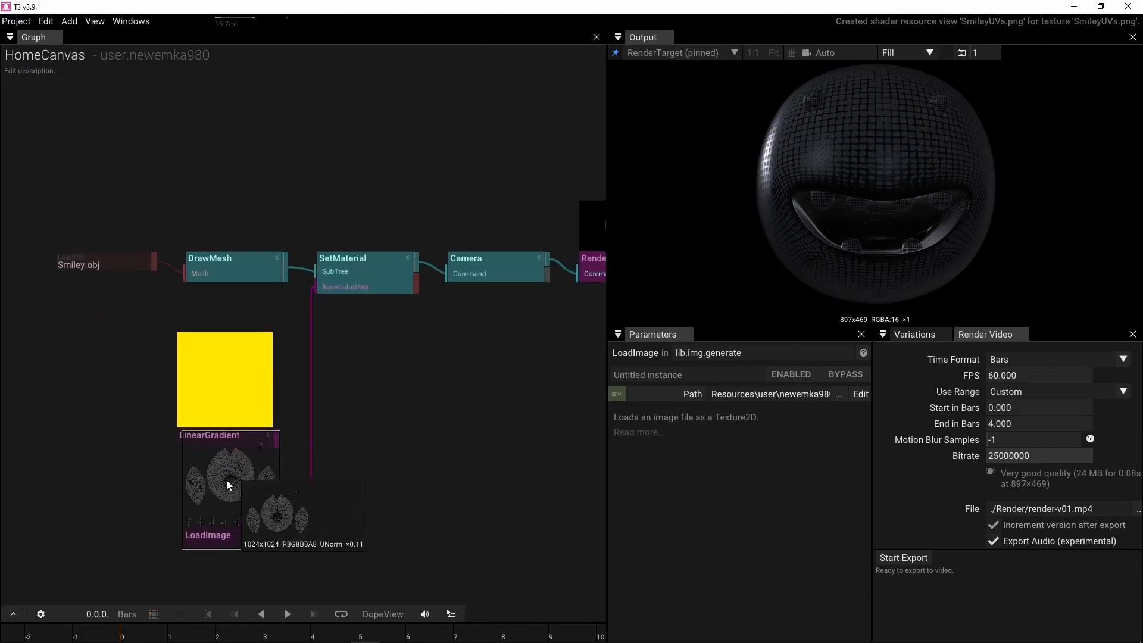
scroll(390, 443, "up", 2)
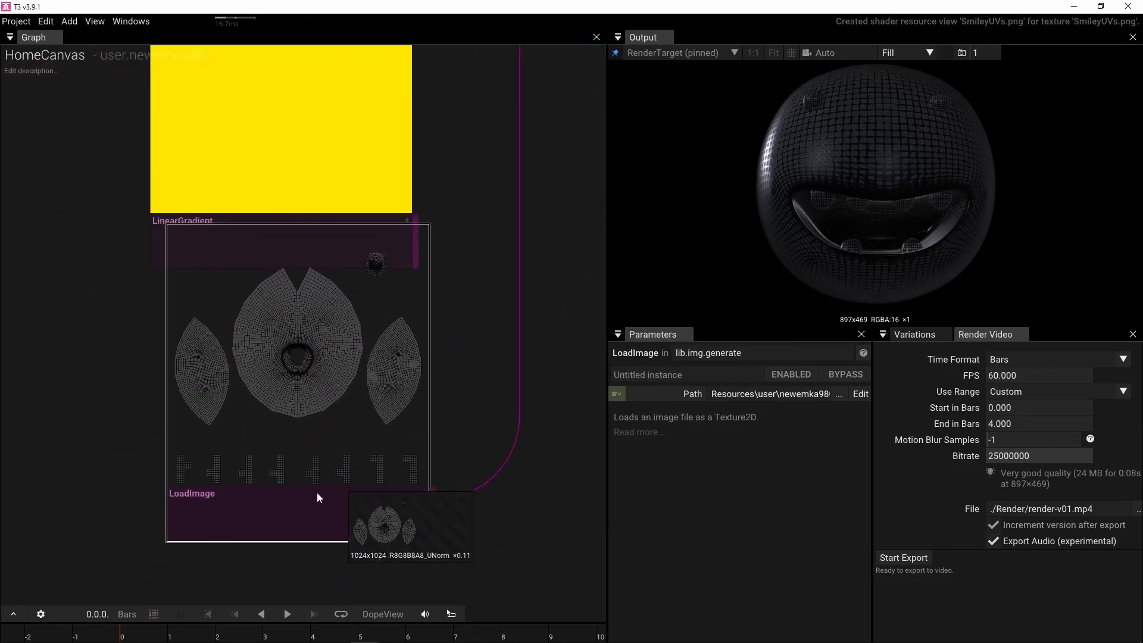
left_click_drag(324, 482, 313, 544)
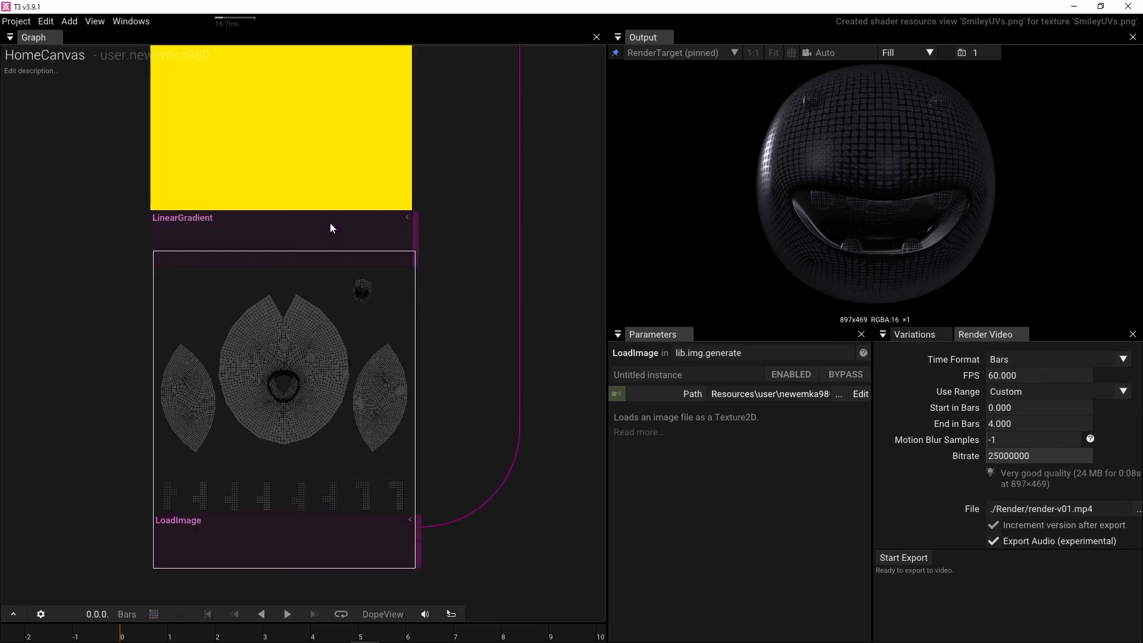
left_click_drag(330, 223, 306, 223)
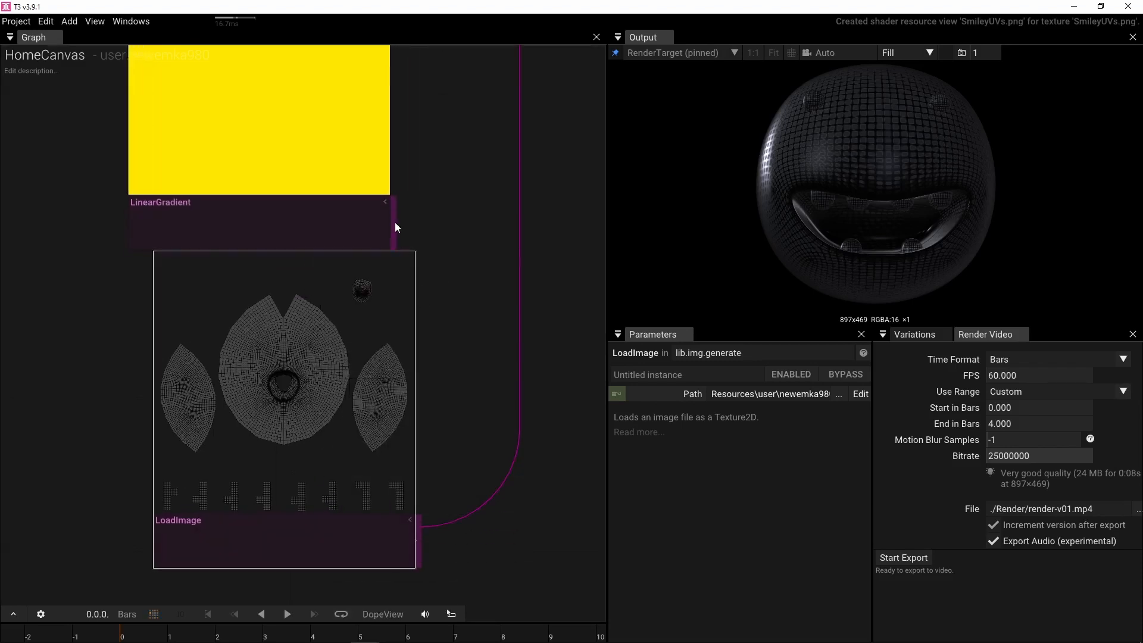
Add a Blend node with LinearGradient as ImageA and LoadImage as ImageB, and connect its output to SetMaterial's BaseColorMap.
left_click_drag(393, 215, 462, 241)
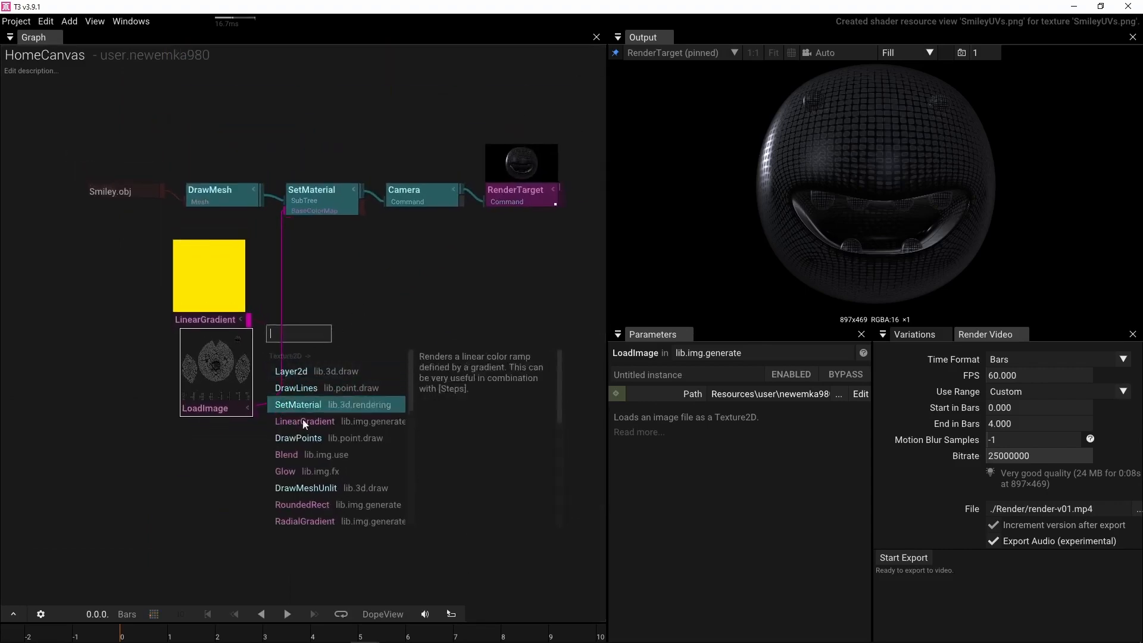
left_click(304, 455)
left_click_drag(213, 408, 264, 353)
left_click_drag(345, 344, 284, 210)
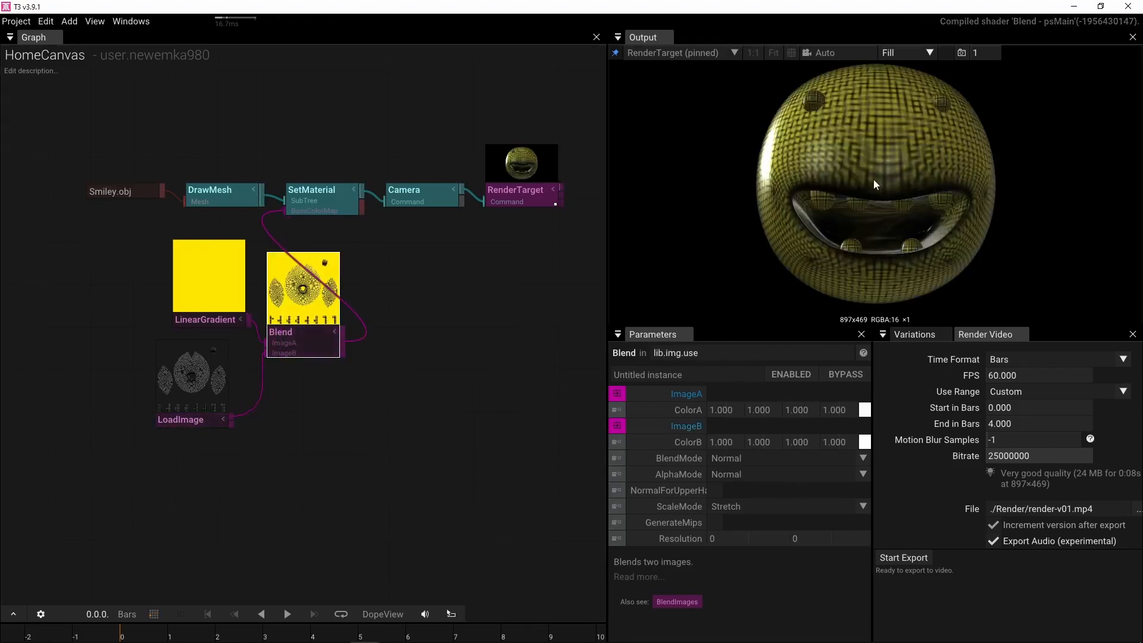
Add a white second stop to the LinearGradient and change the gradient's interpolation to give a hard edge between yellow and white.
left_click(199, 315)
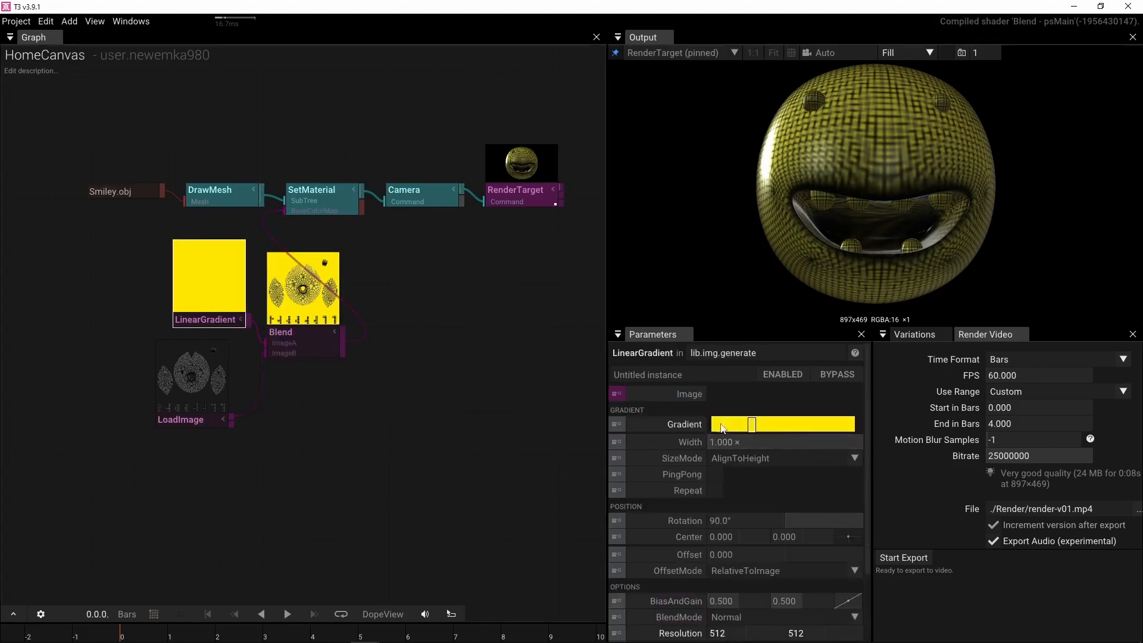
left_click(807, 425)
left_click(807, 426)
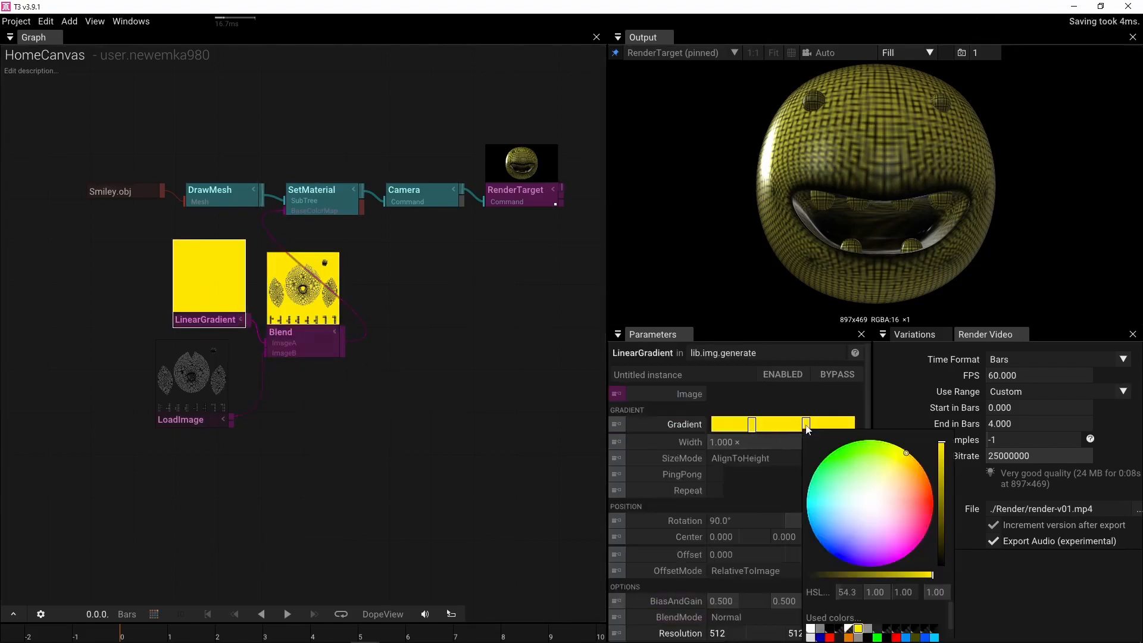
left_click(869, 505)
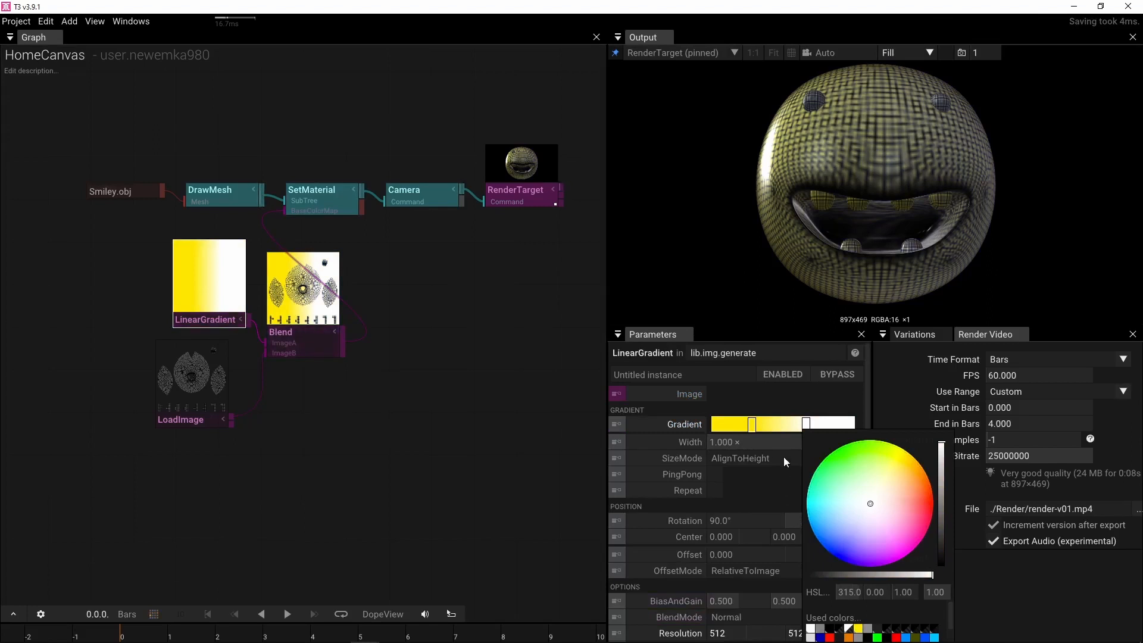
left_click(807, 425)
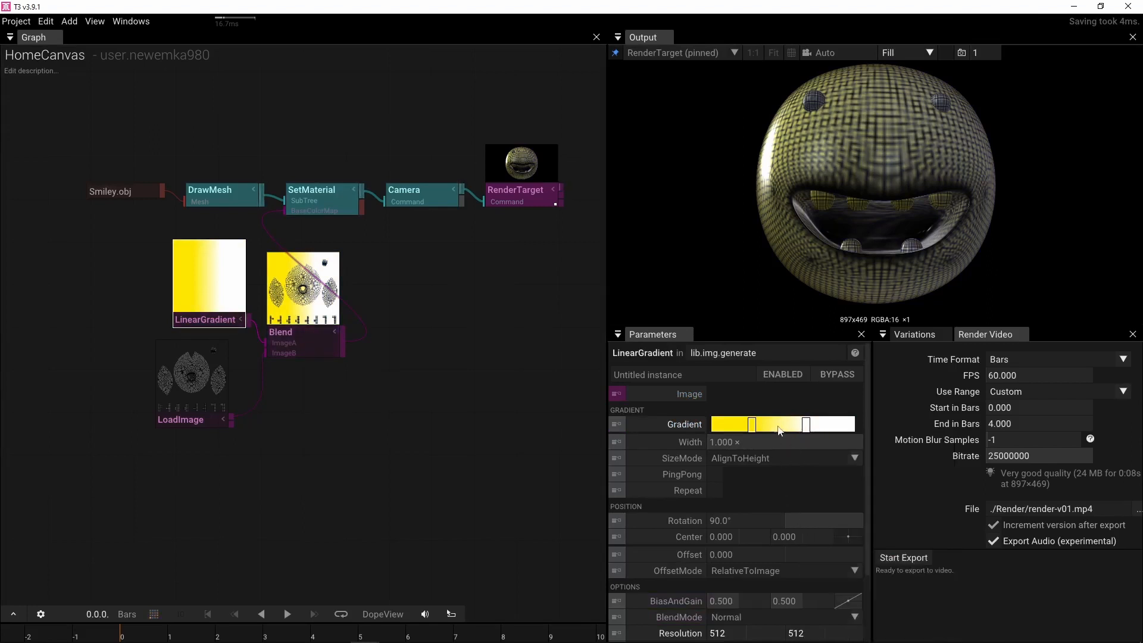
right_click(780, 429)
mouse_move(811, 568)
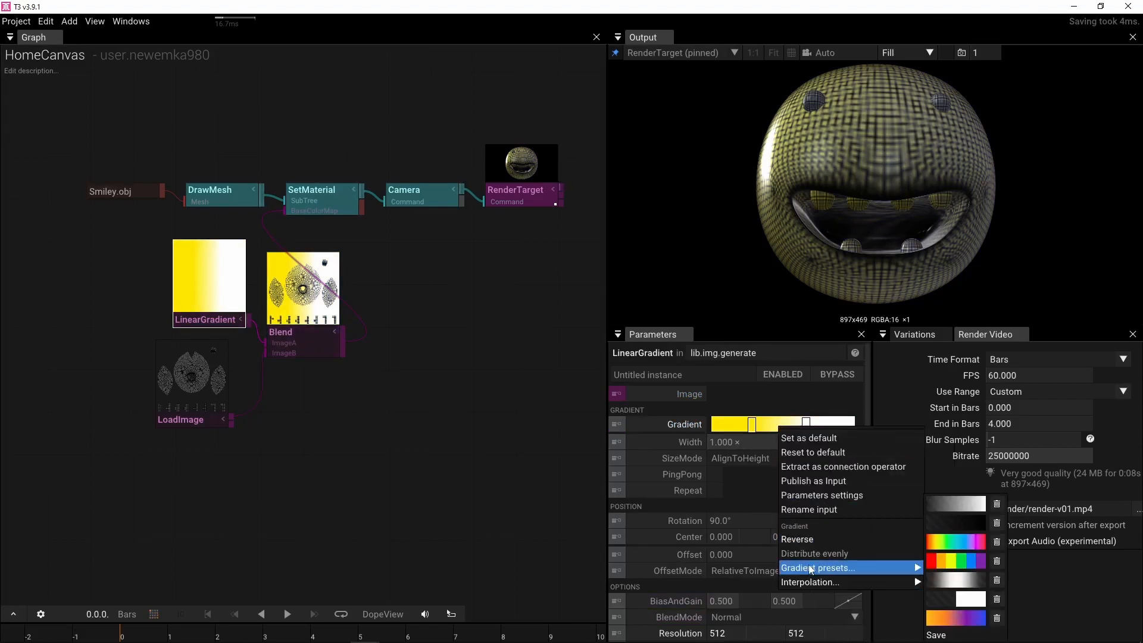
left_click(955, 590)
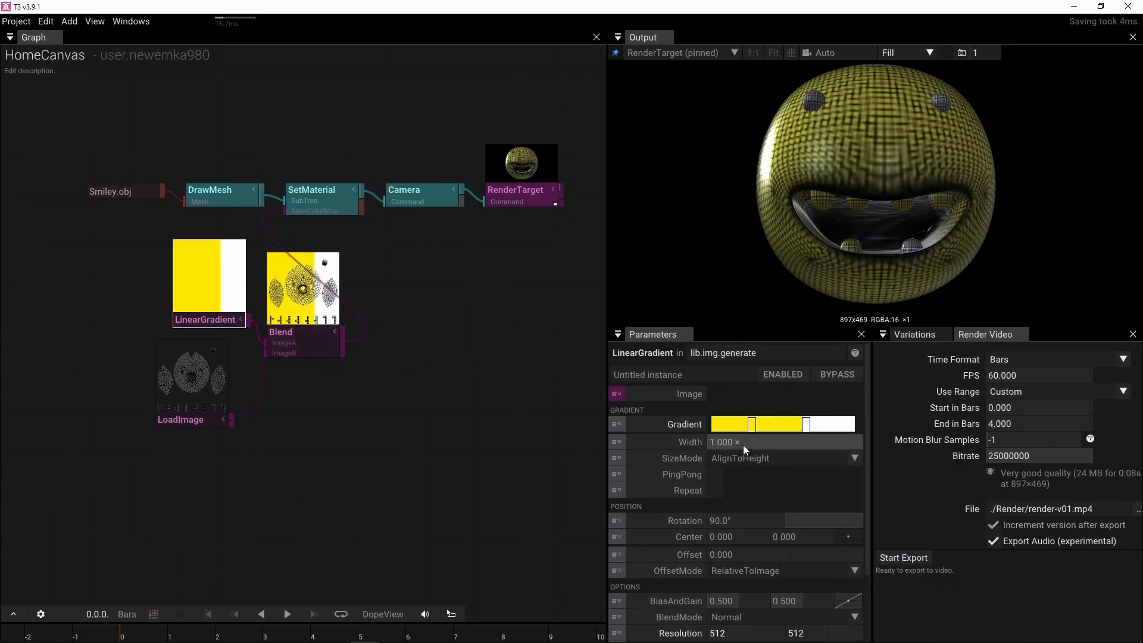
Set the LinearGradient's rotation to 0° and shift the white stop so that white covers only the row of teeth UV islands.
left_click(728, 520)
type("0")
key("Return")
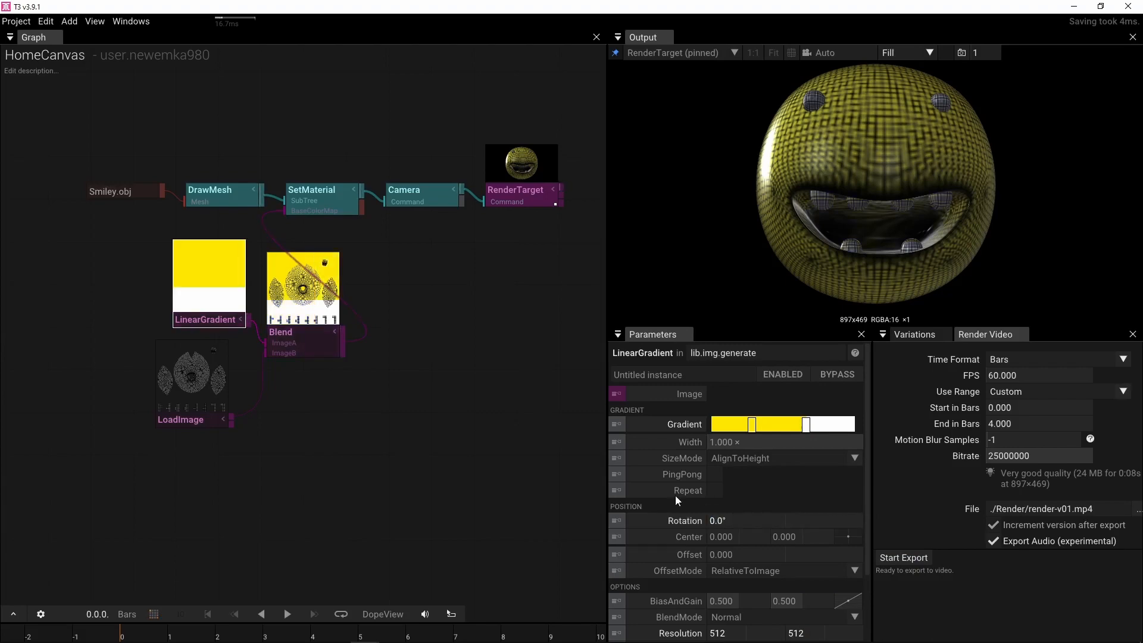
scroll(272, 337, "up", 5)
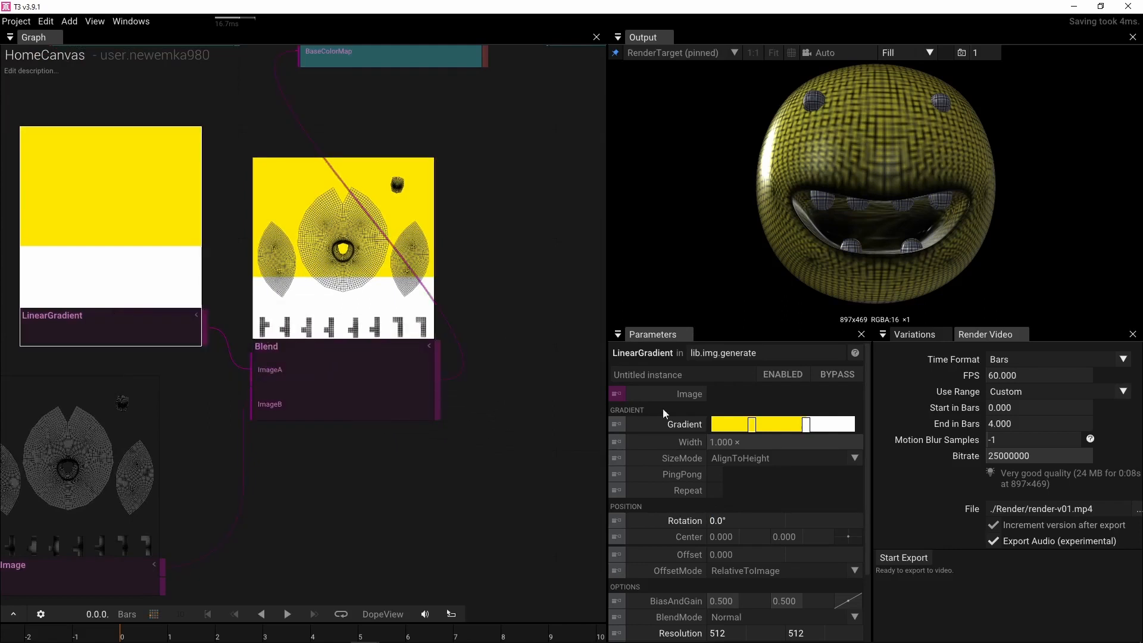
left_click_drag(809, 431, 836, 428)
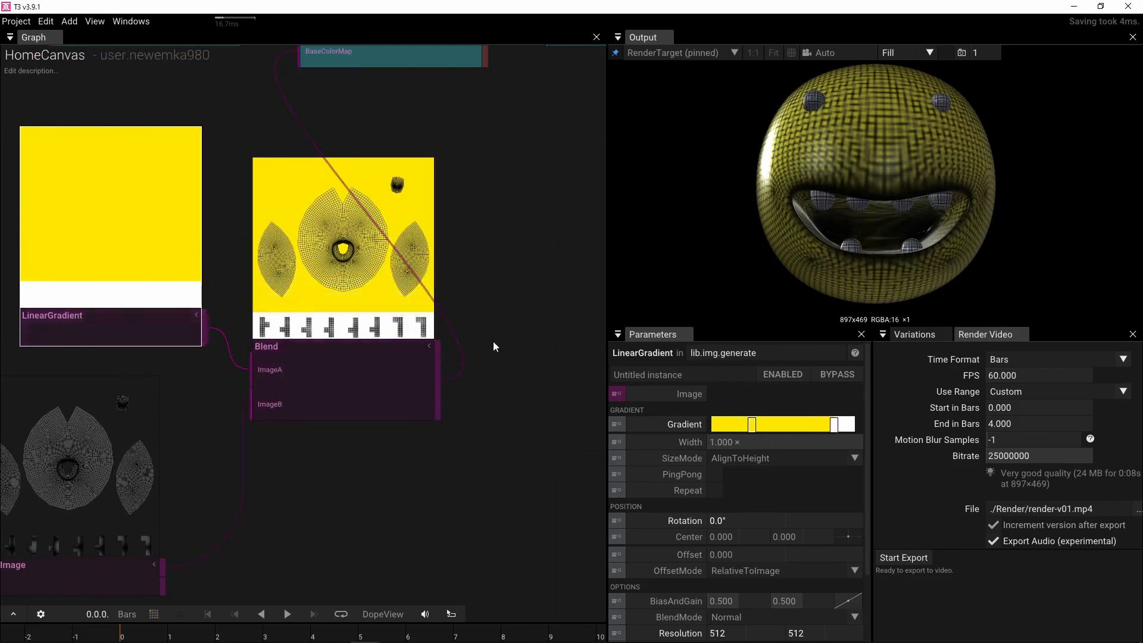
Hide the UV layout overlay by setting the Blend node's ColorB alpha to 0.
left_click(348, 377)
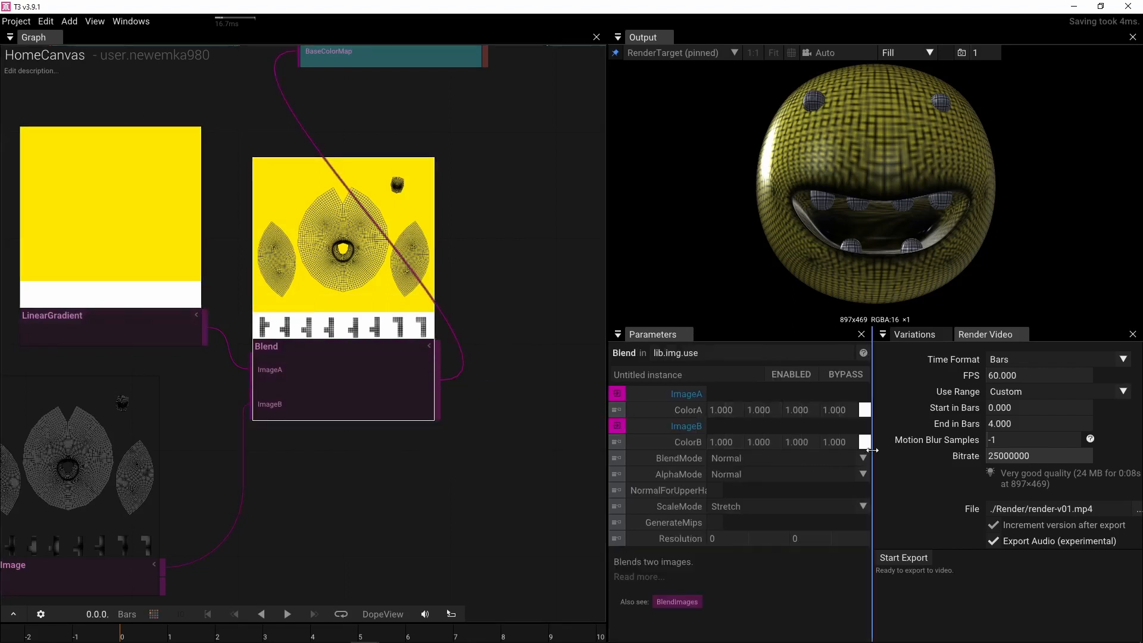
left_click_drag(867, 441, 869, 534)
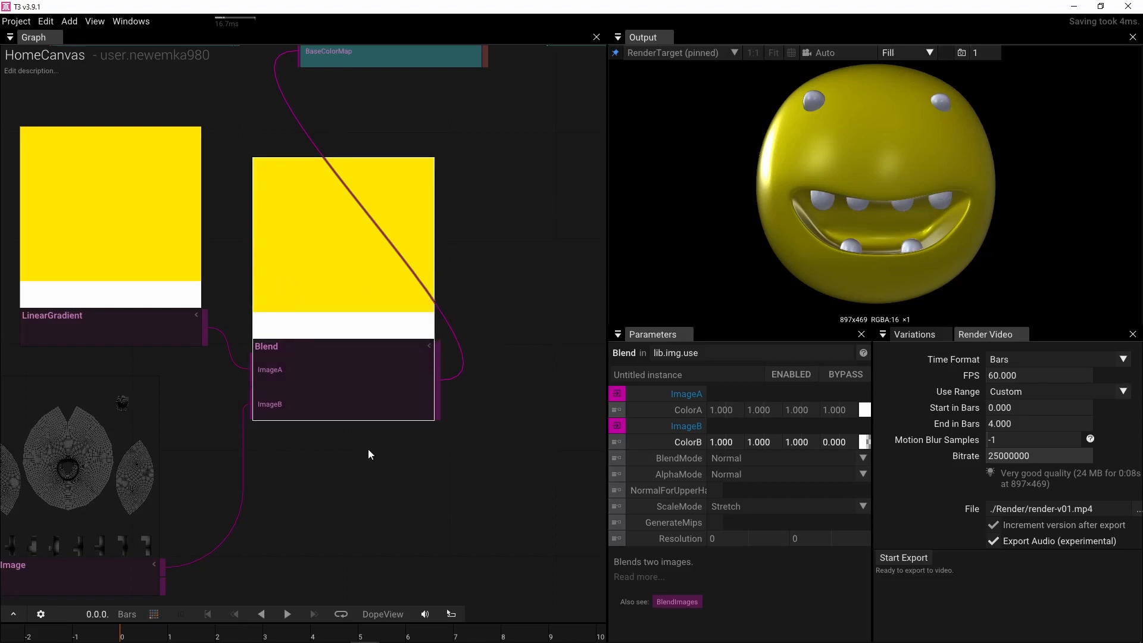
Add a Layer2d node feeding a new RenderTarget node in the empty area beside LinearGradient.
scroll(364, 448, "down", 3)
double_click(230, 366)
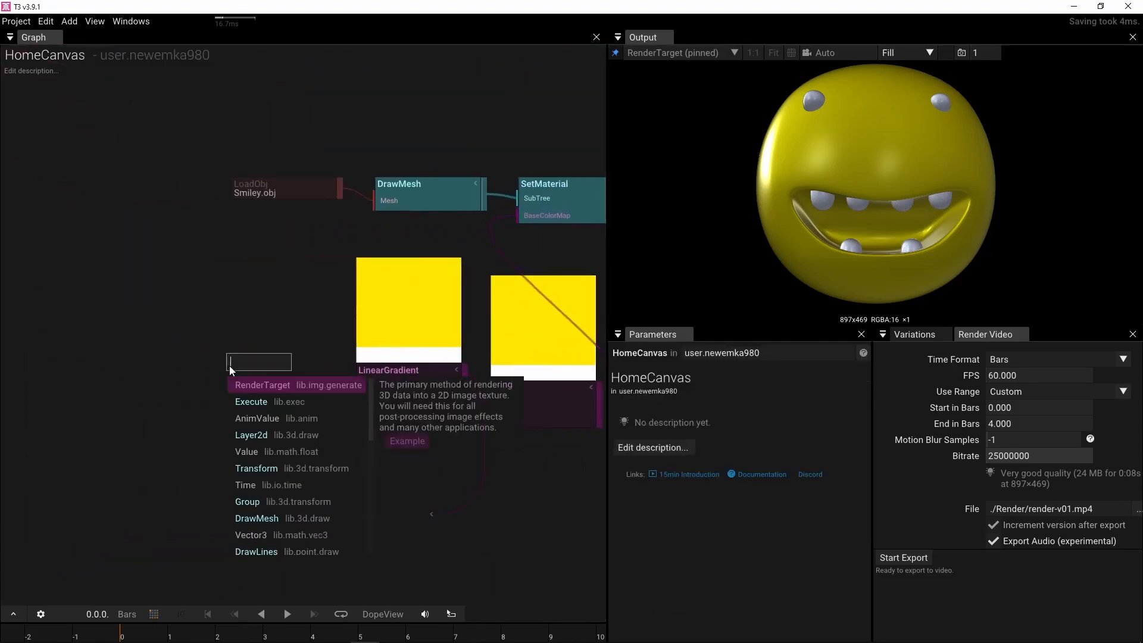
type("lay")
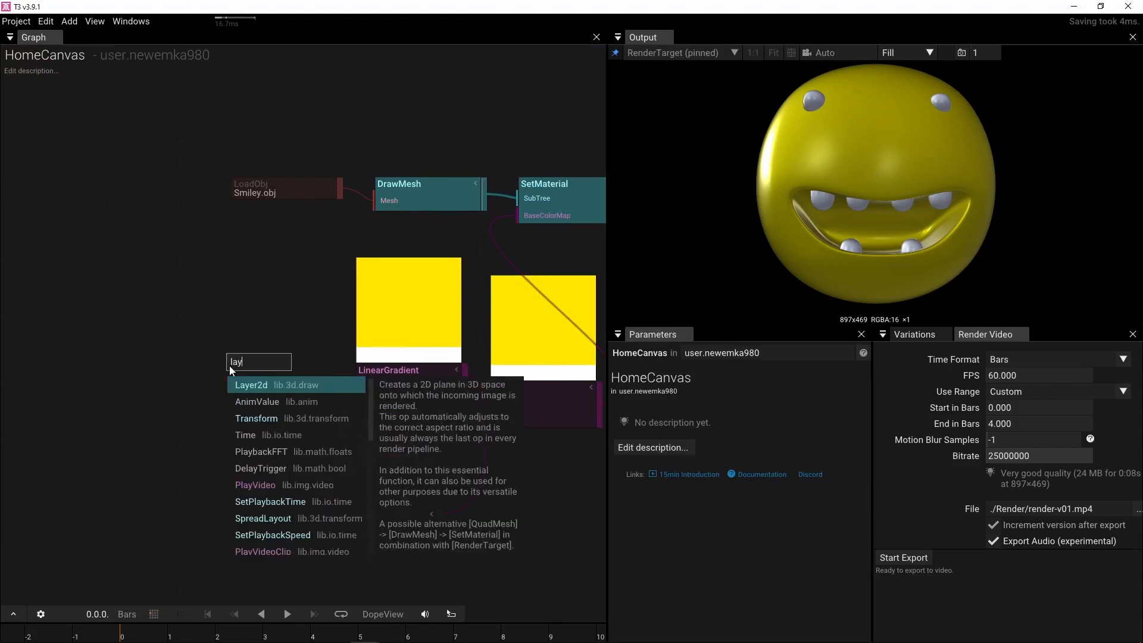
left_click(250, 385)
left_click_drag(276, 367, 222, 321)
left_click(249, 360)
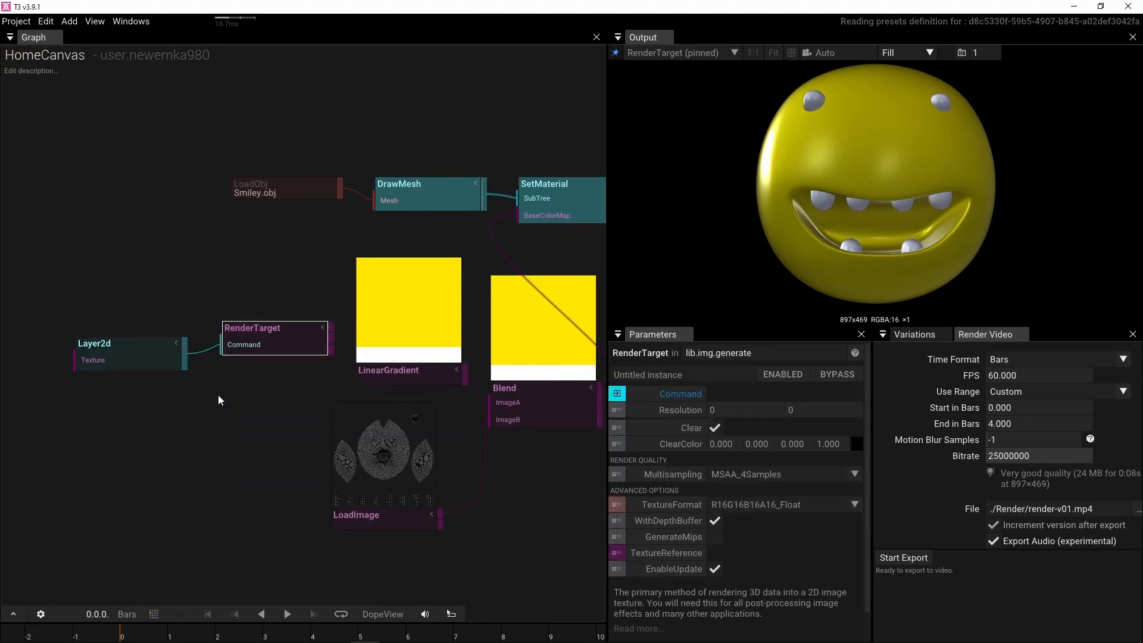
left_click_drag(281, 347, 251, 370)
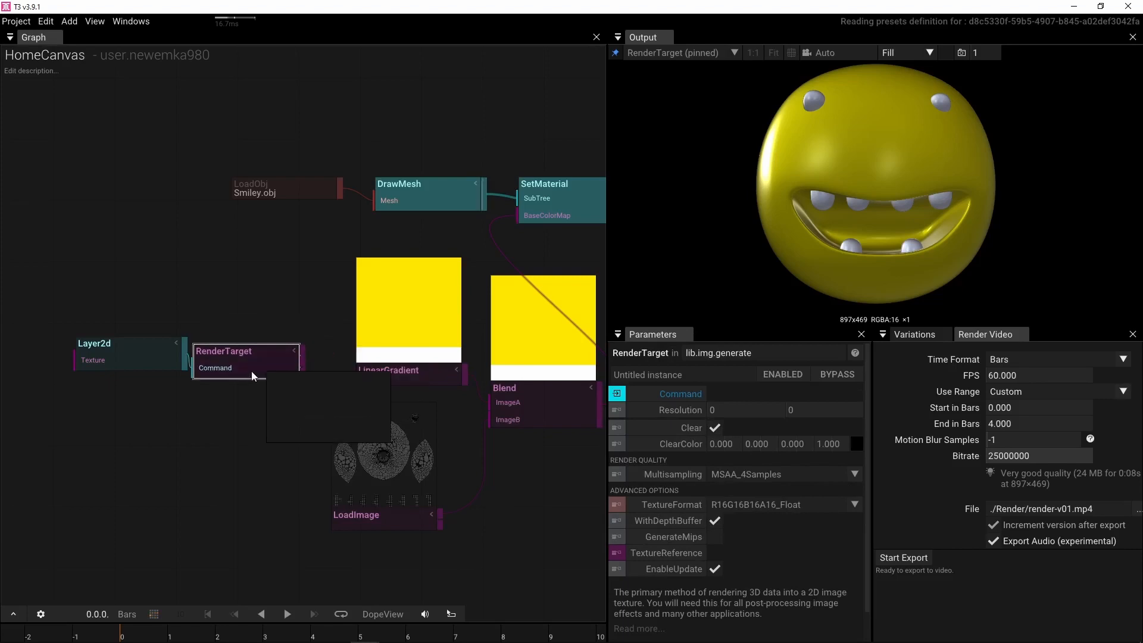
Set the new RenderTarget's resolution to 512 × 512 and connect its output to SetMaterial's BaseColorMap.
left_click_drag(732, 410, 734, 414)
type("512")
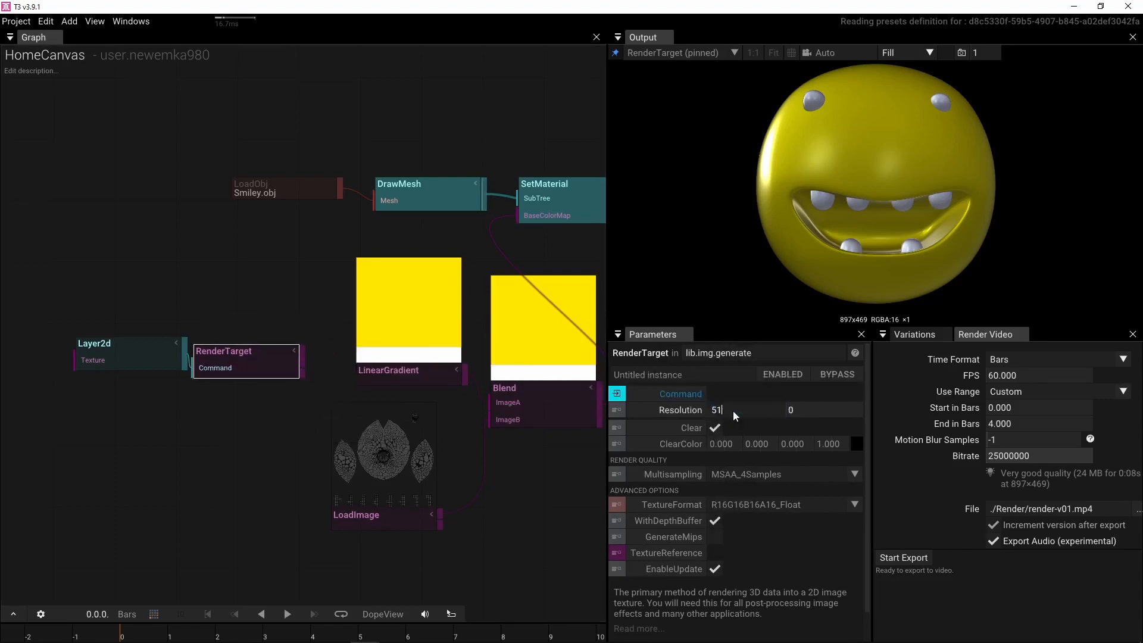
key("Tab")
type("512")
key("Return")
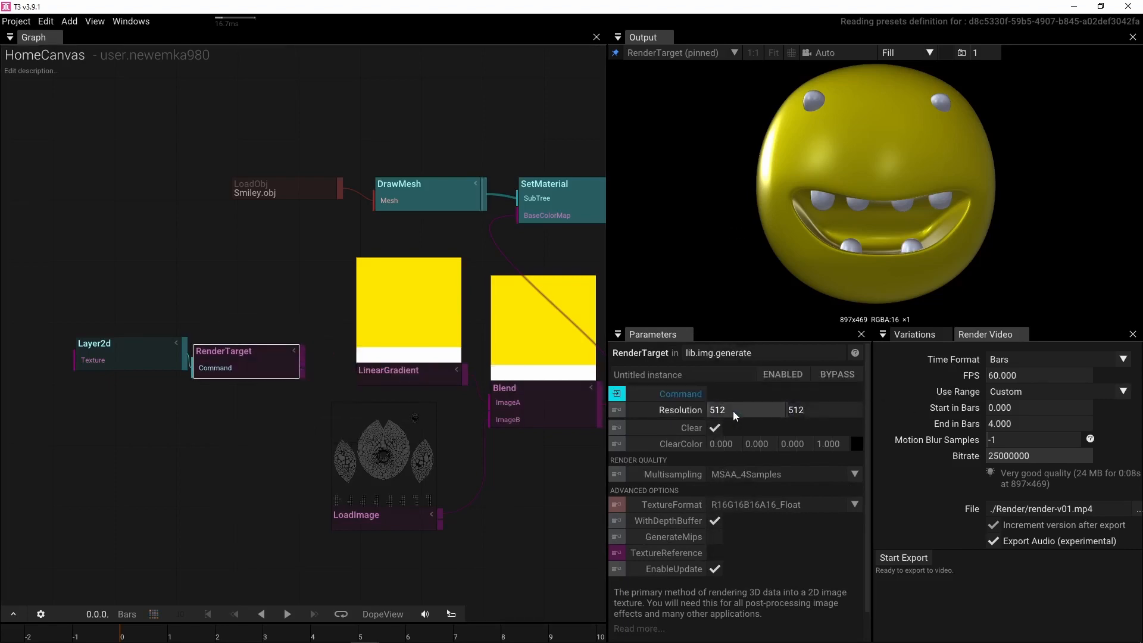
left_click_drag(302, 352, 516, 216)
Move Layer2d away from RenderTarget to free some space, and make two copies of it.
left_click_drag(94, 309, 230, 303)
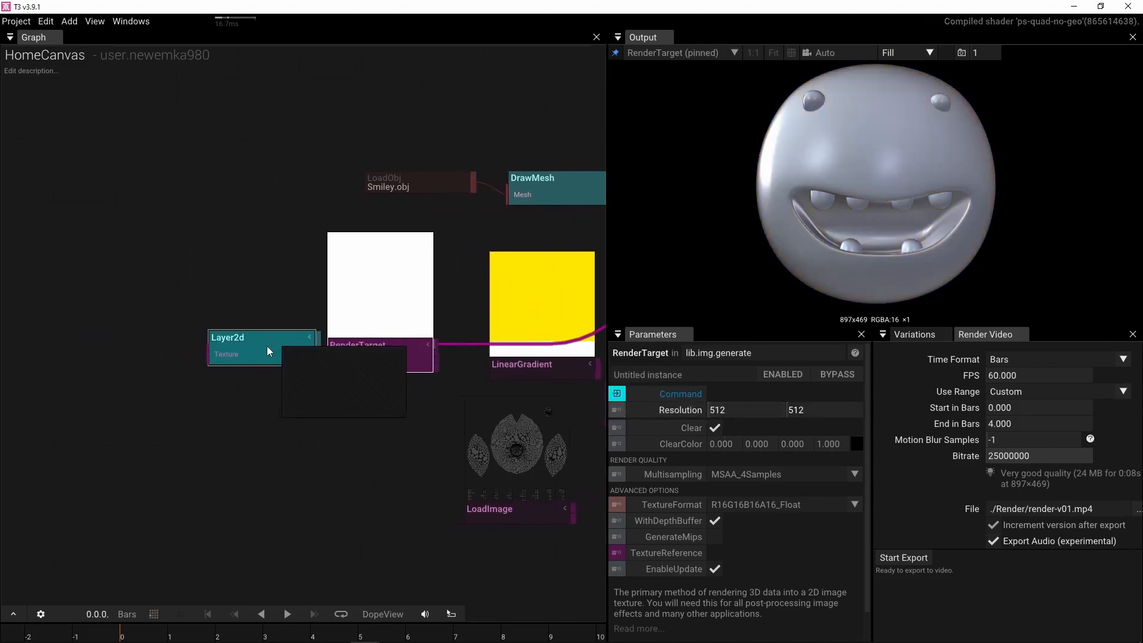
left_click_drag(267, 345, 128, 341)
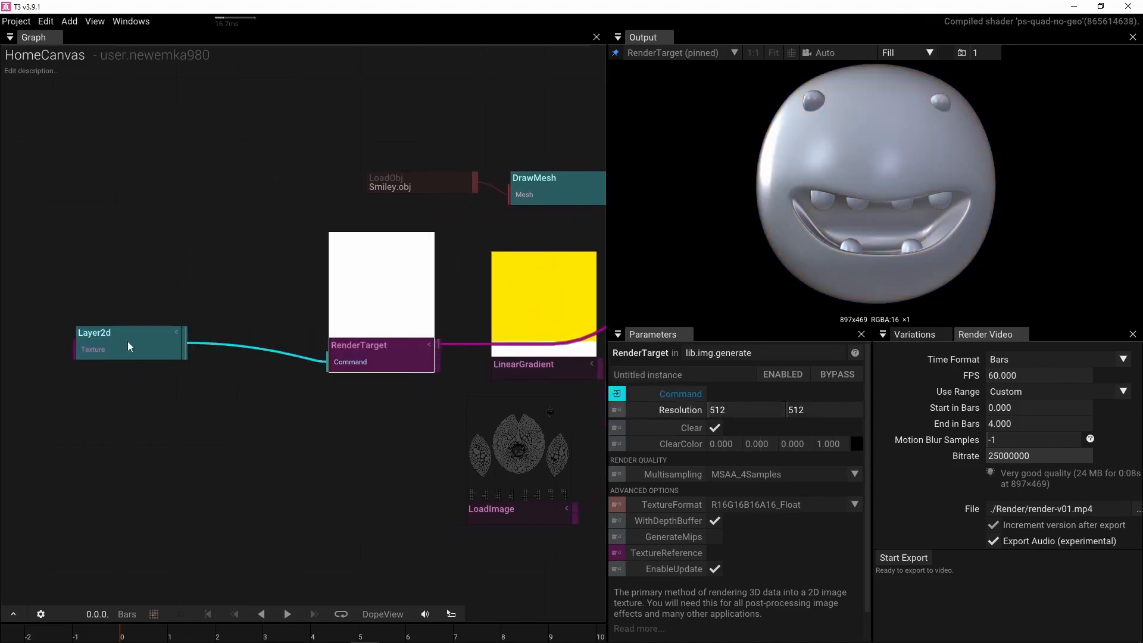
left_click(90, 275)
left_click_drag(137, 340, 133, 389)
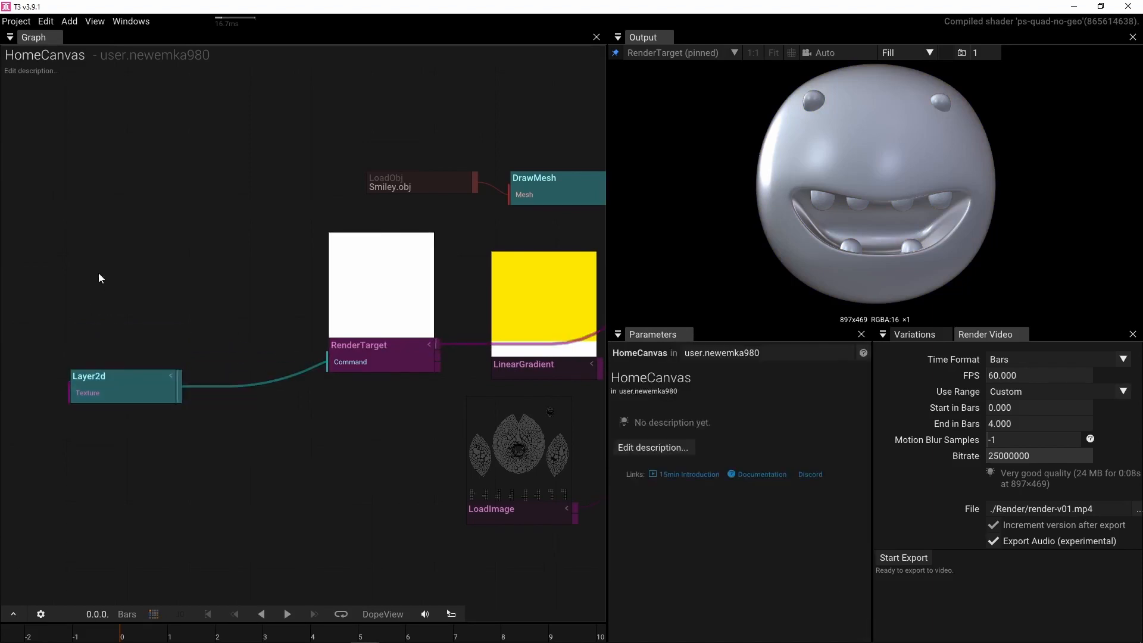
key("Tab")
left_click(132, 282)
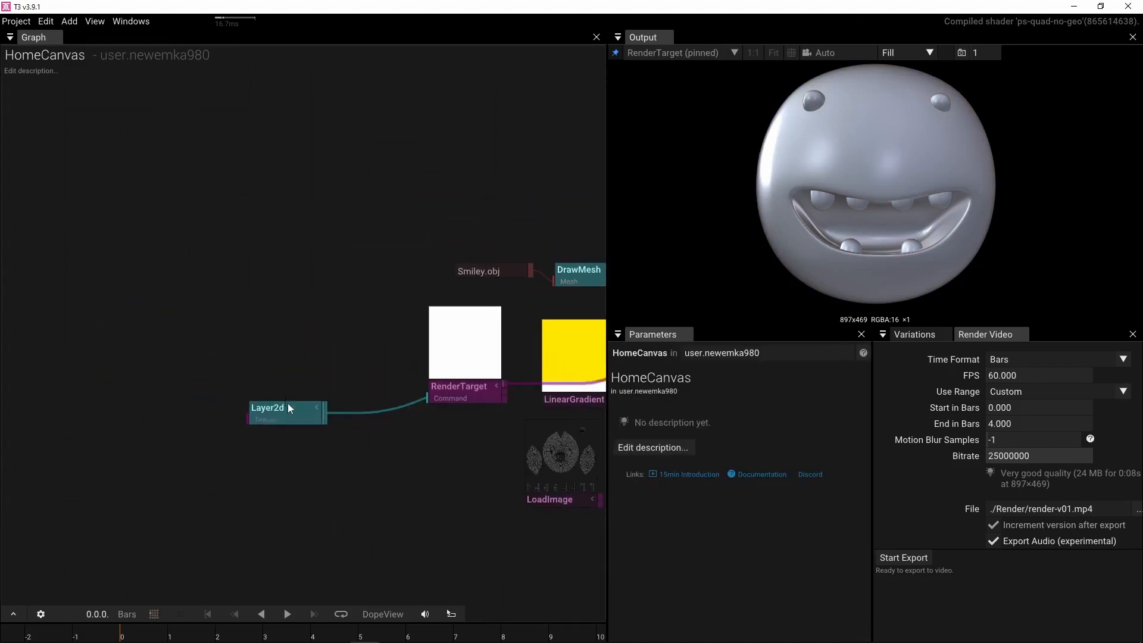
left_click(290, 408)
key("ctrl+c")
key("ctrl+v")
key("ctrl+v")
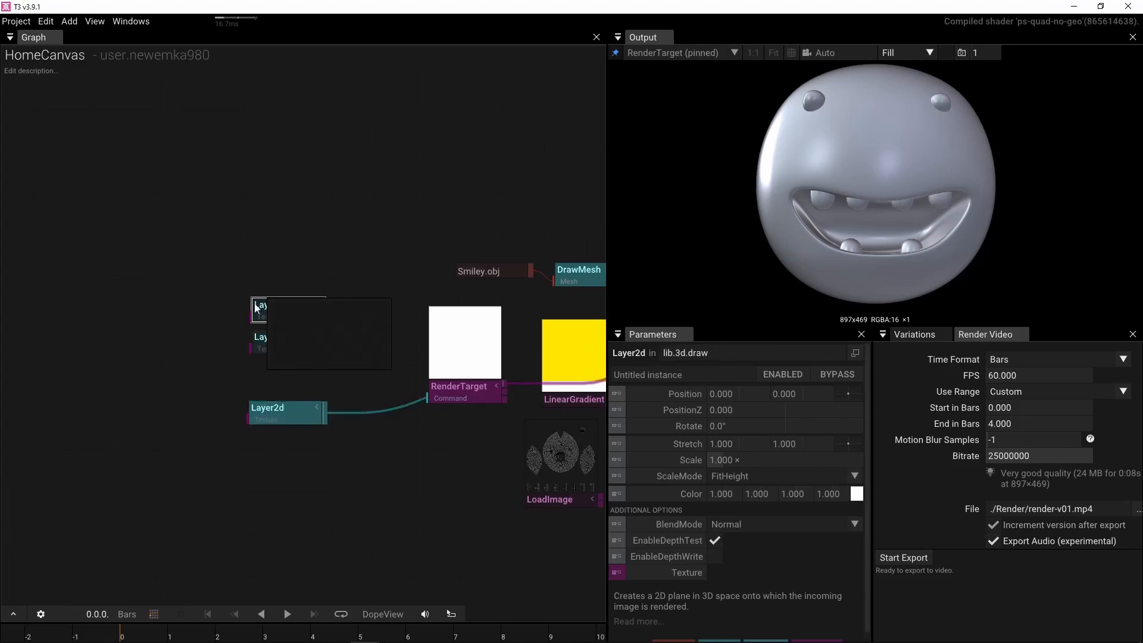
Combine the three Layer2d nodes through an Execute node feeding RenderTarget's Command input, and space the layers out before it.
left_click_drag(327, 311, 355, 365)
left_click(381, 396)
left_click_drag(324, 413, 428, 397)
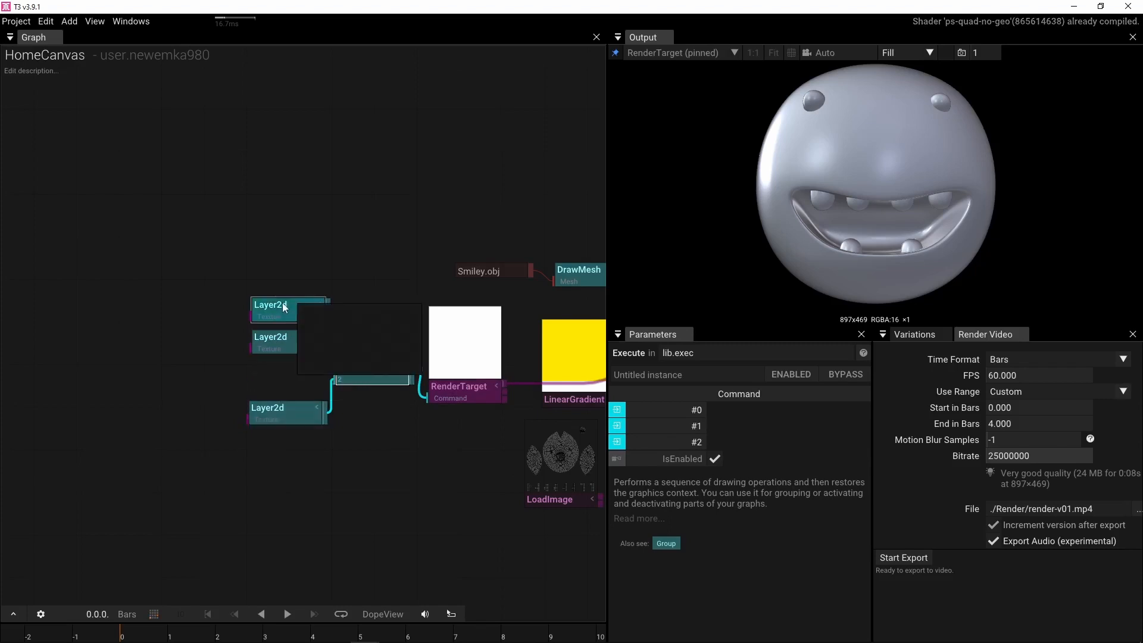
left_click_drag(282, 302, 223, 303)
left_click_drag(267, 354, 196, 375)
left_click_drag(283, 412, 219, 406)
left_click(219, 406)
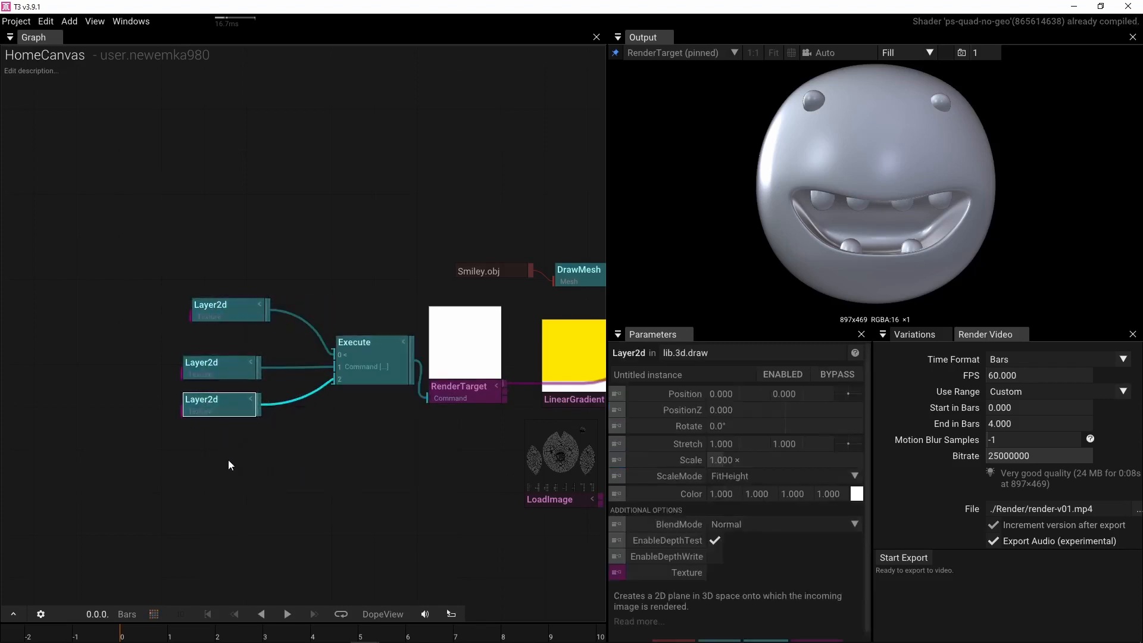
Give the first Layer2d an orange colour (1.000, 0.732, 0.000) and set its ScaleMode to FitBoth.
left_click(213, 317)
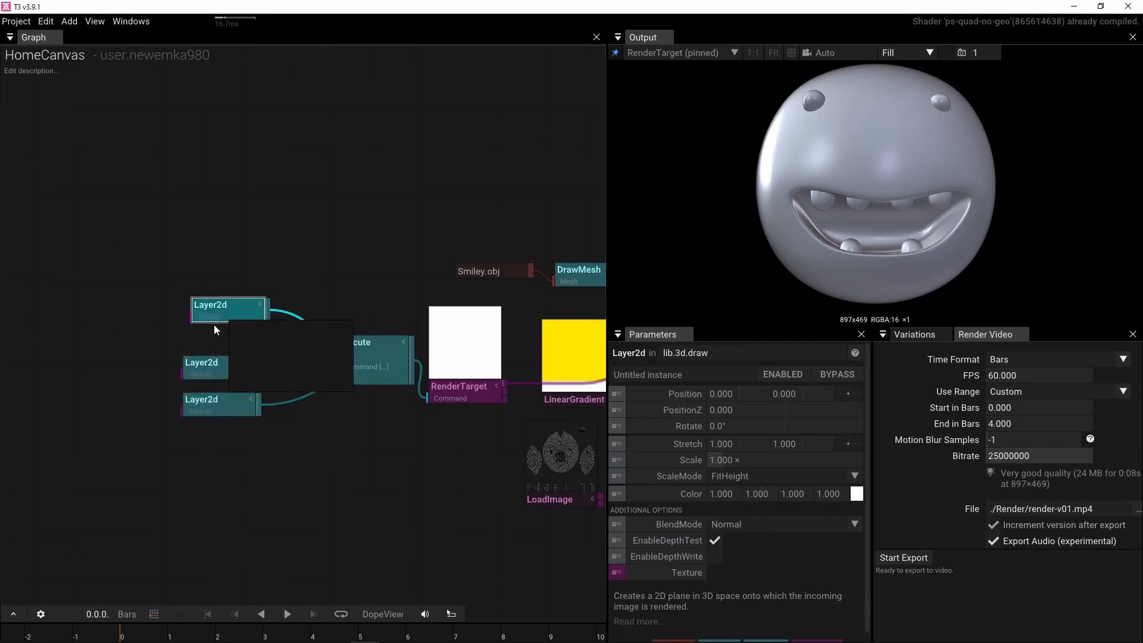
left_click(855, 494)
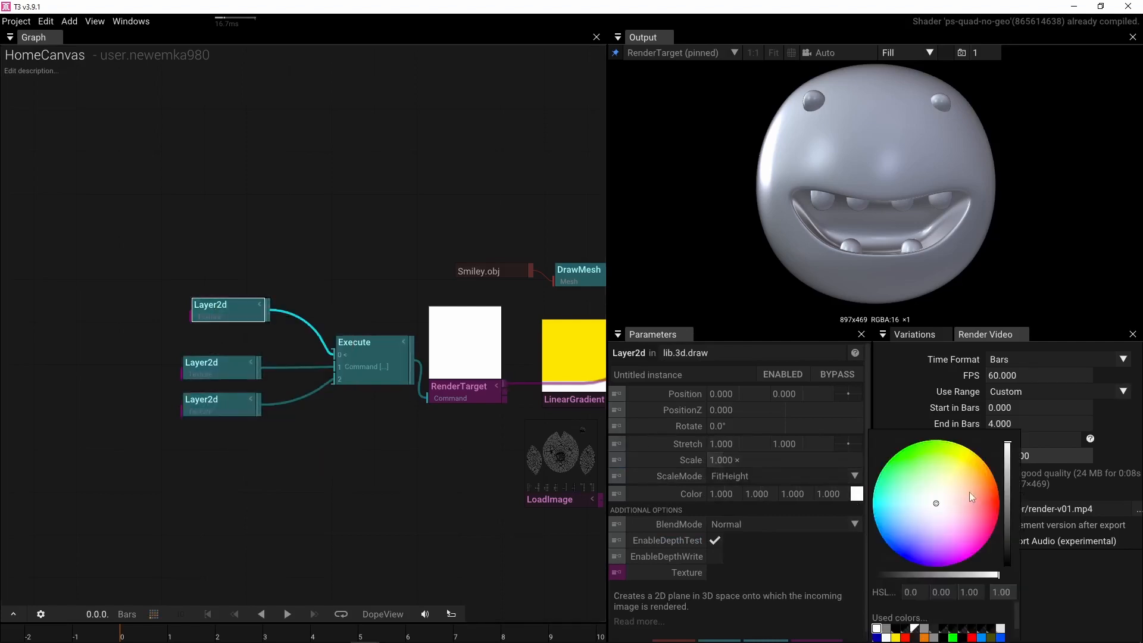
left_click_drag(969, 492, 988, 456)
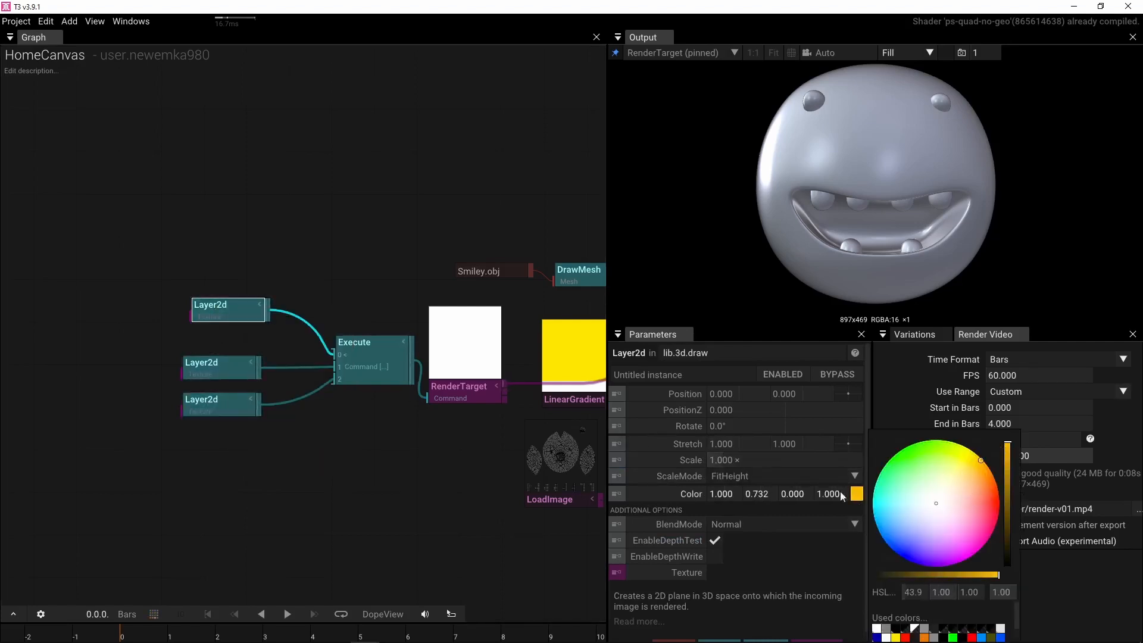
left_click(334, 444)
left_click(224, 305)
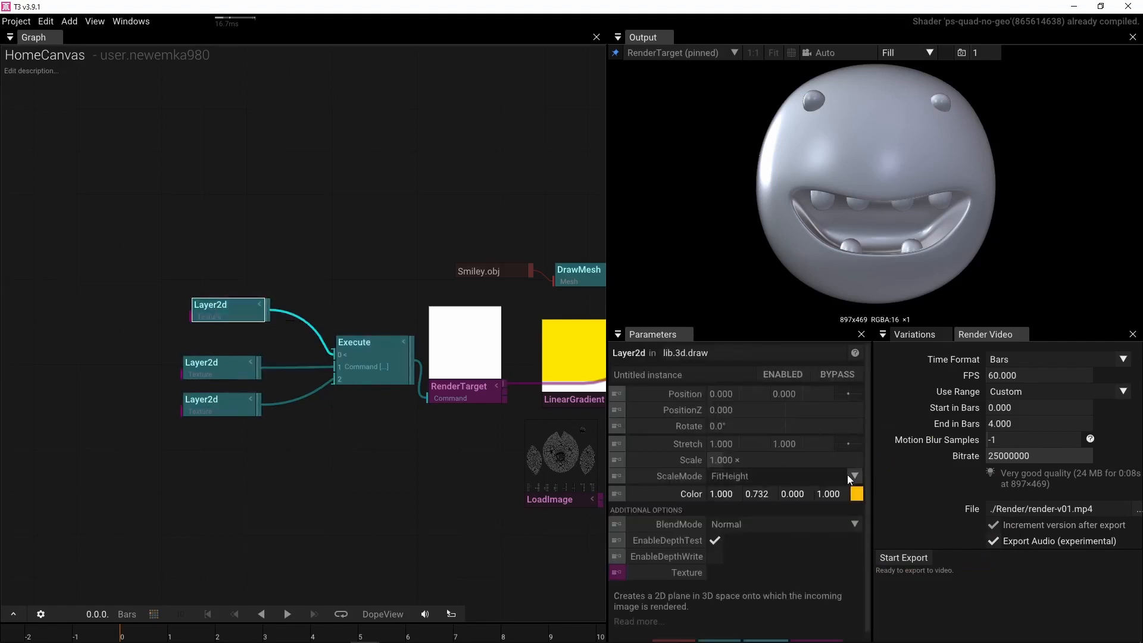
left_click(854, 475)
left_click(771, 512)
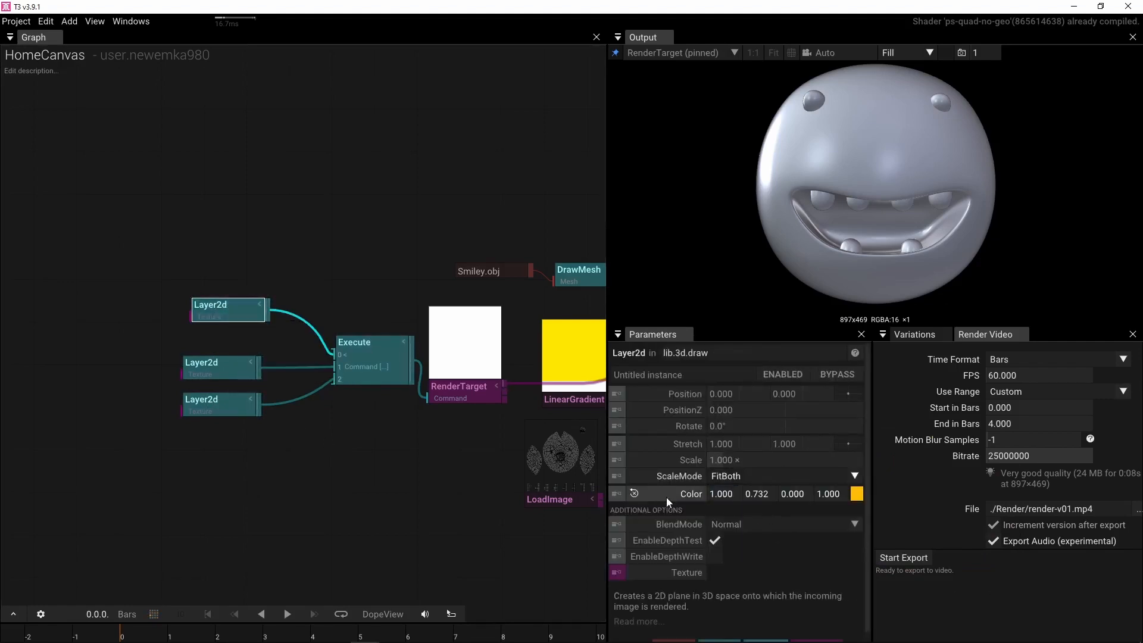
Set the ScaleMode of the second and third Layer2d nodes to FitBoth.
left_click(203, 371)
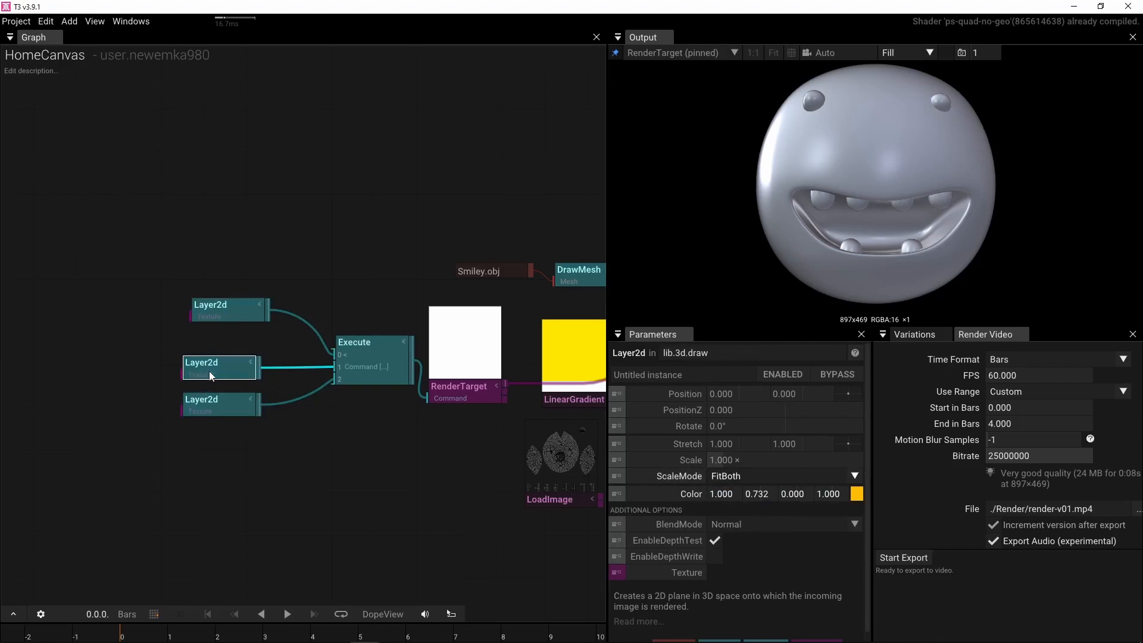
left_click(855, 476)
left_click(750, 515)
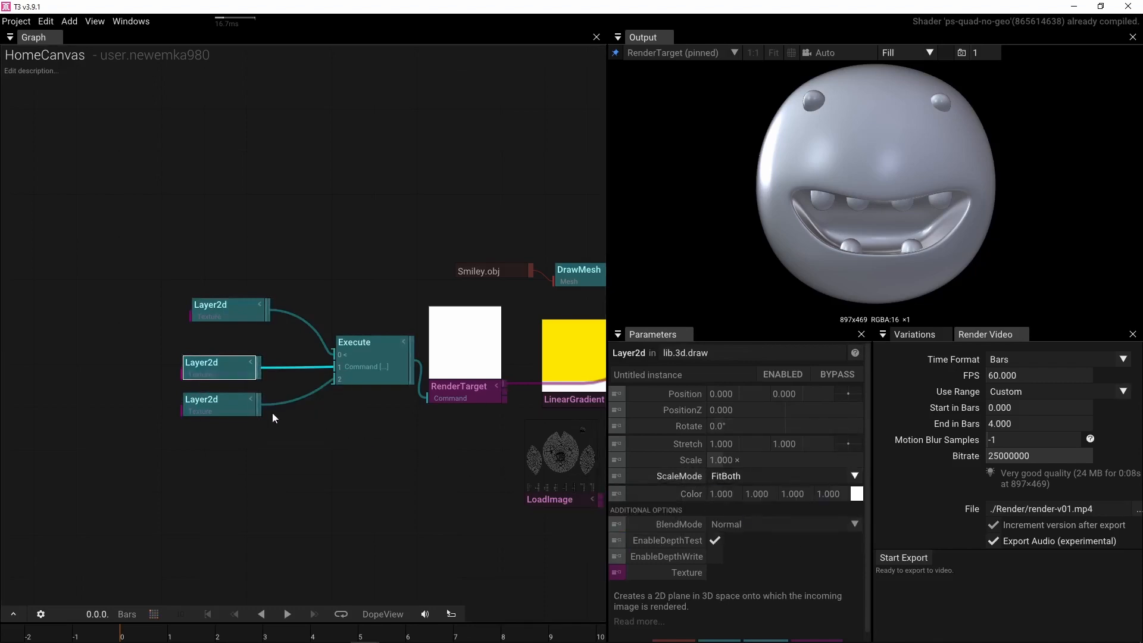
left_click(253, 409)
left_click(854, 475)
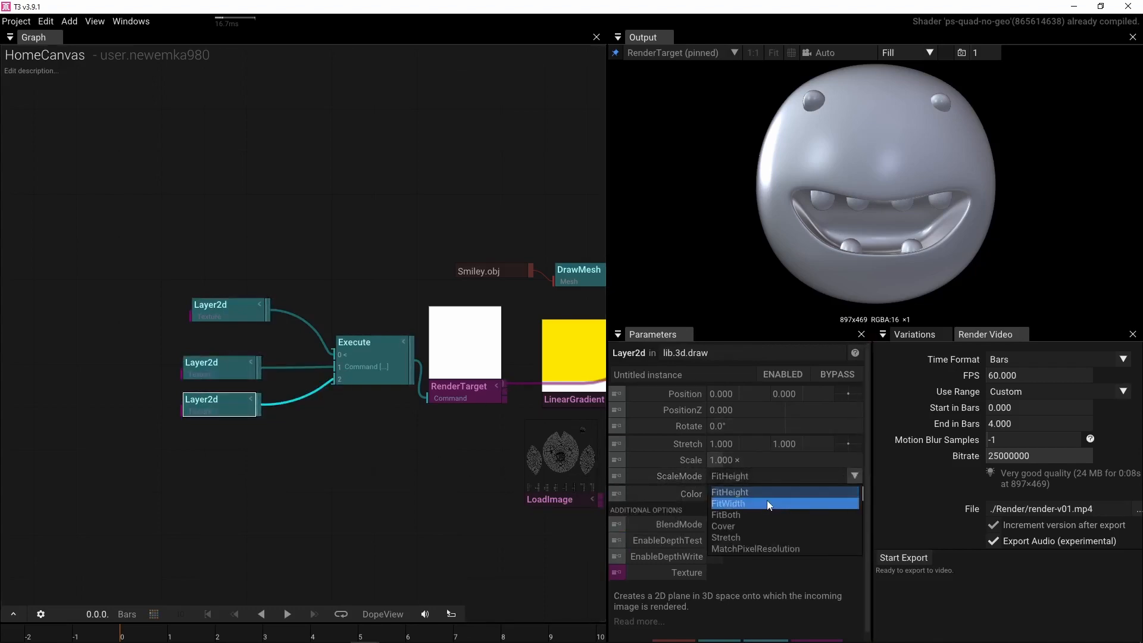
left_click(757, 514)
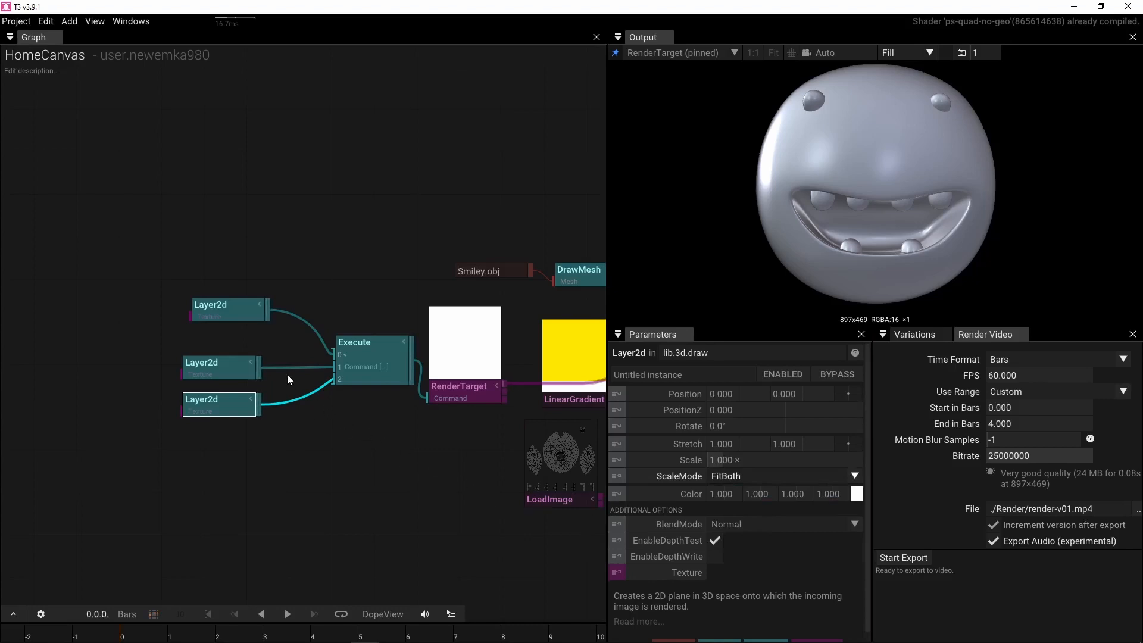
Disconnect the two white Layer2d nodes from Execute, shift the remaining nodes for clearance, and reconnect only the second layer.
left_click_drag(332, 368, 240, 417)
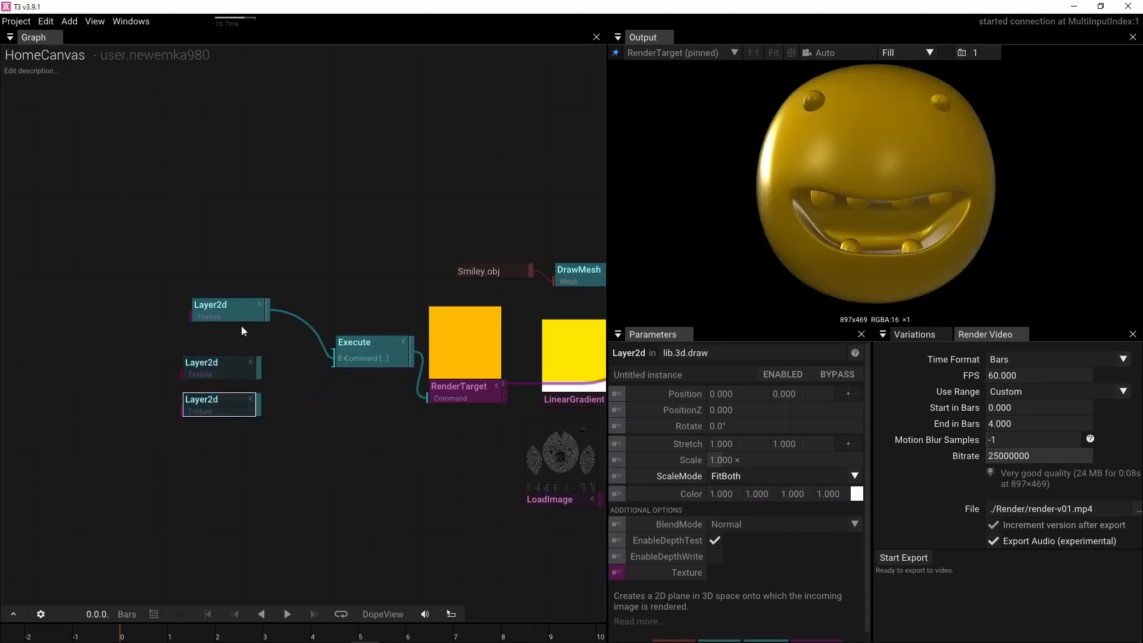
left_click_drag(229, 321, 235, 311)
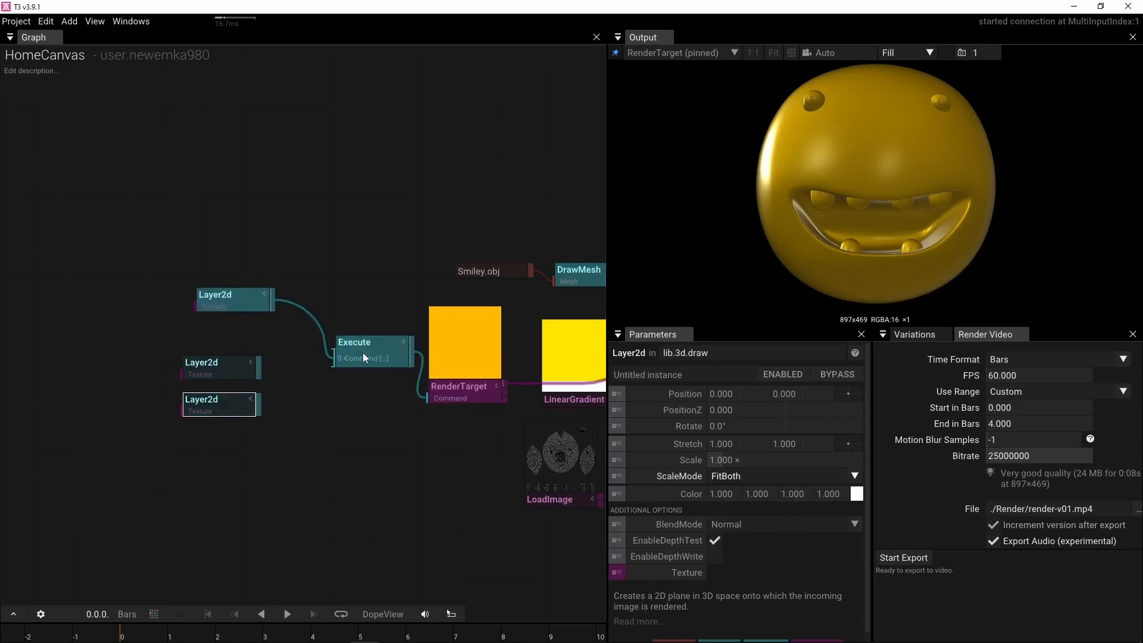
left_click_drag(362, 353, 334, 337)
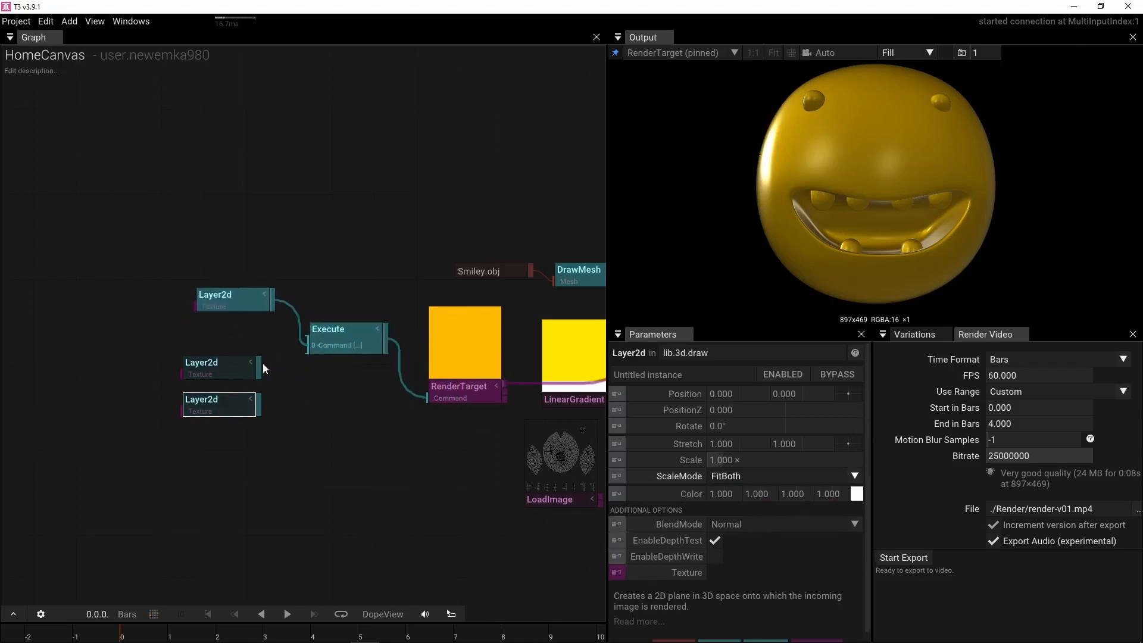
left_click_drag(260, 367, 289, 352)
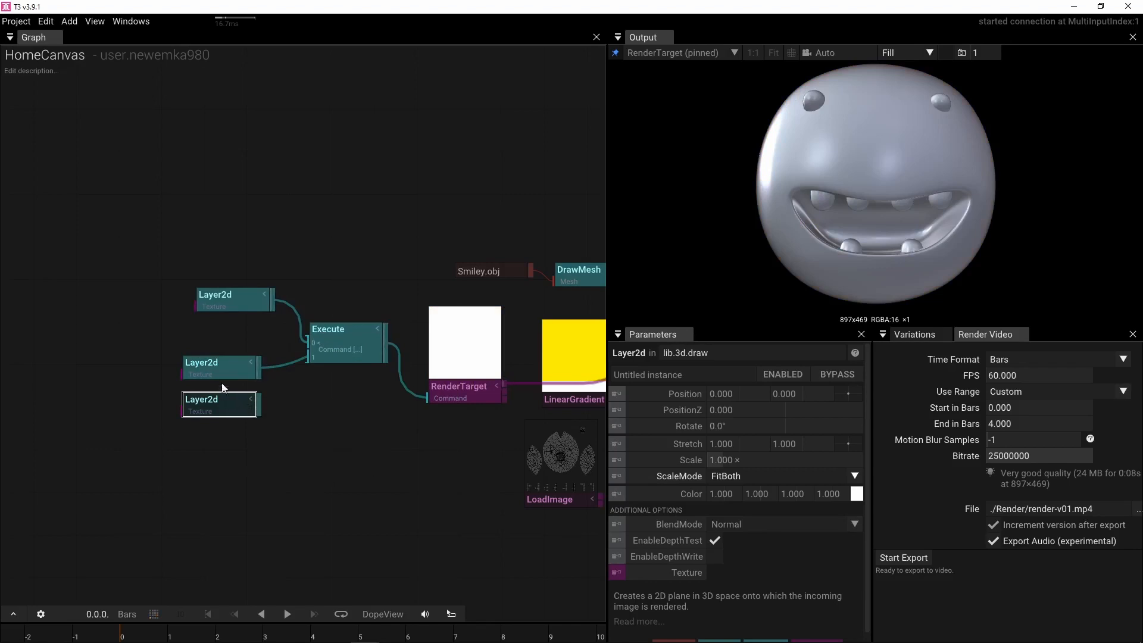
Turn the second Layer2d into a white strip under the teeth islands with Stretch Y 0.220 and Position Y -0.780.
left_click(221, 368)
left_click_drag(801, 444, 601, 445)
left_click_drag(790, 395, 669, 403)
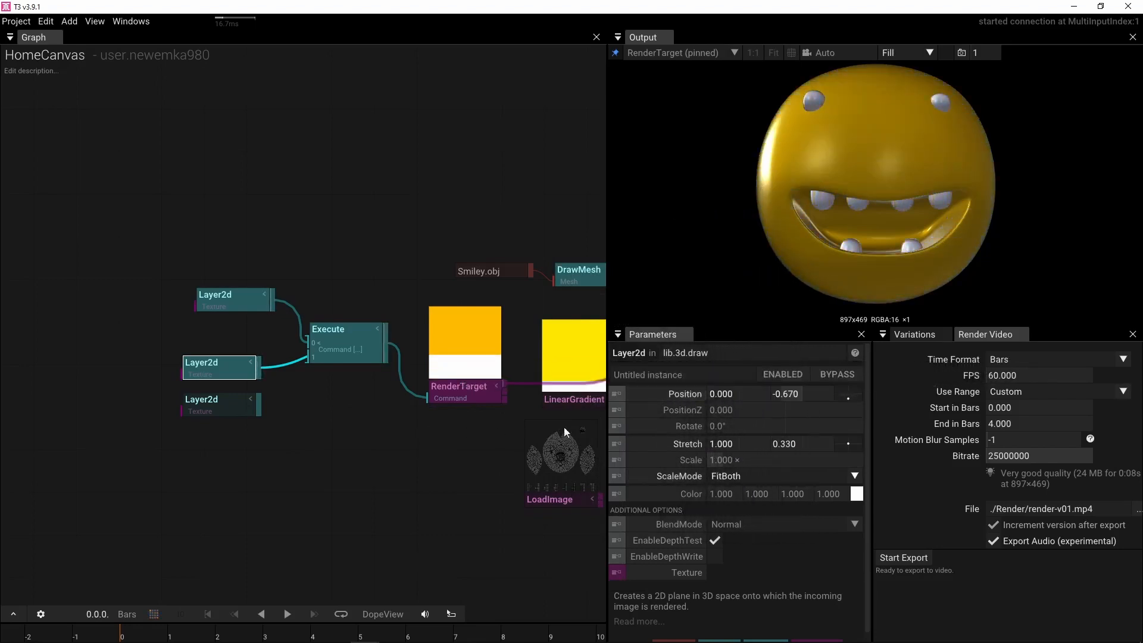
left_click_drag(793, 444, 758, 448)
left_click_drag(799, 395, 781, 396)
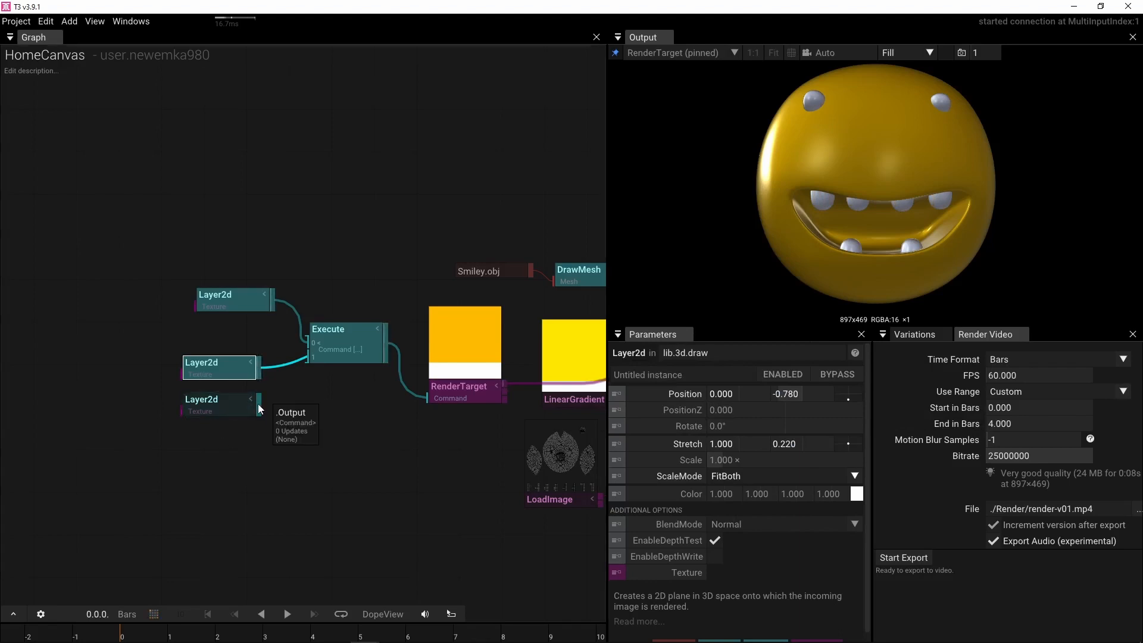
Reconnect the third Layer2d to Execute as a black square with a scale of 0.679.
left_click_drag(258, 403, 308, 364)
left_click(235, 409)
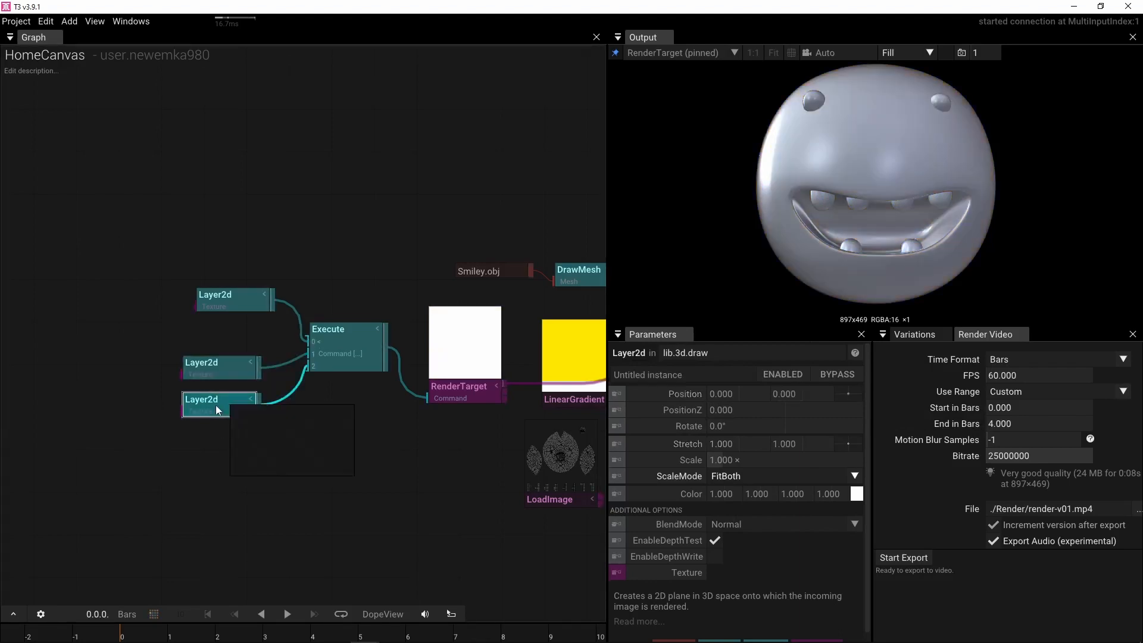
left_click_drag(800, 459, 786, 460)
left_click(856, 494)
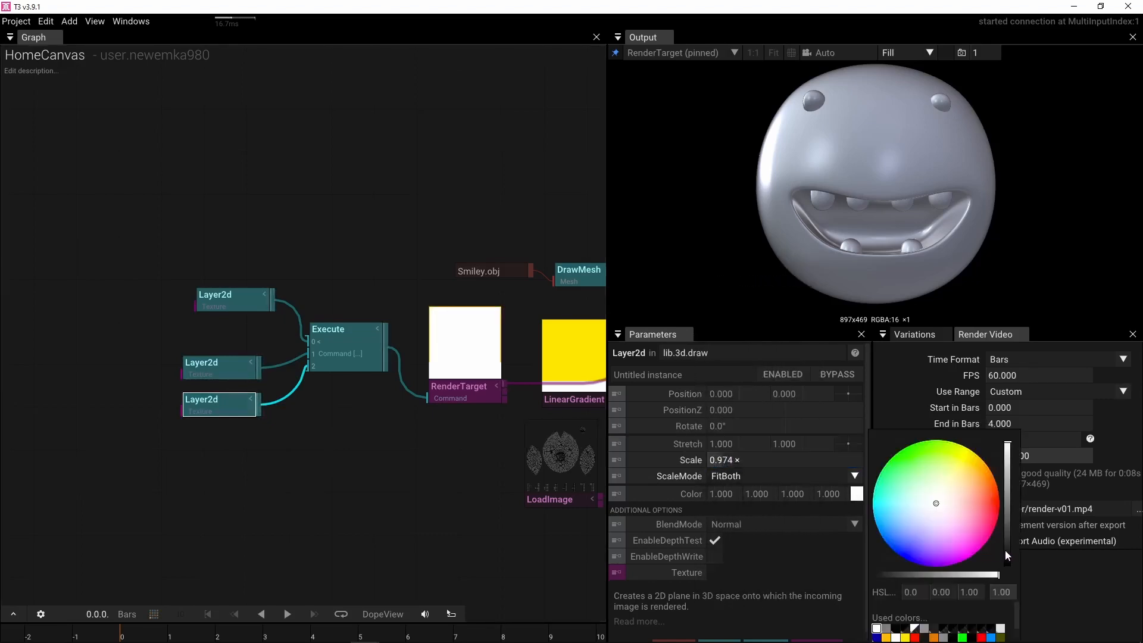
left_click_drag(1006, 551, 1015, 604)
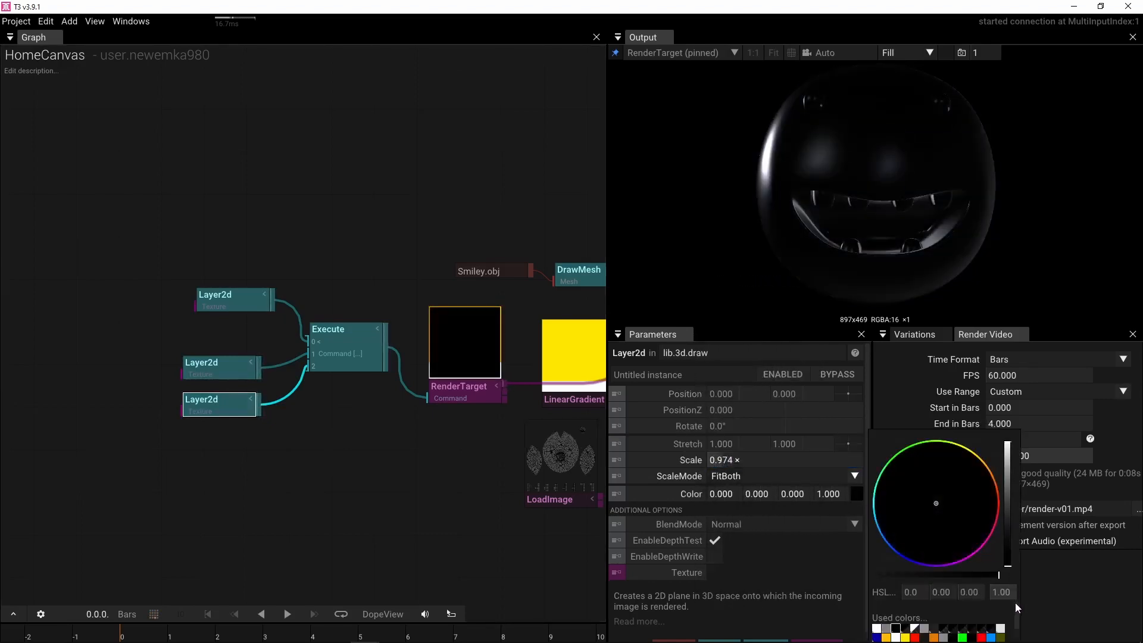
left_click(857, 477)
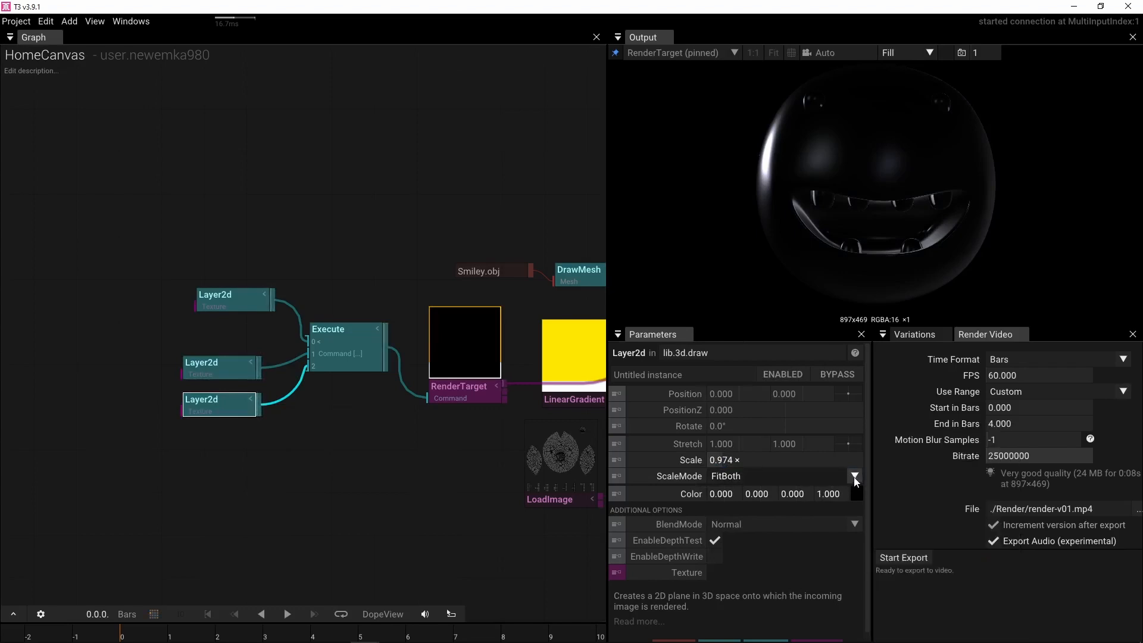
left_click_drag(769, 463, 24, 460)
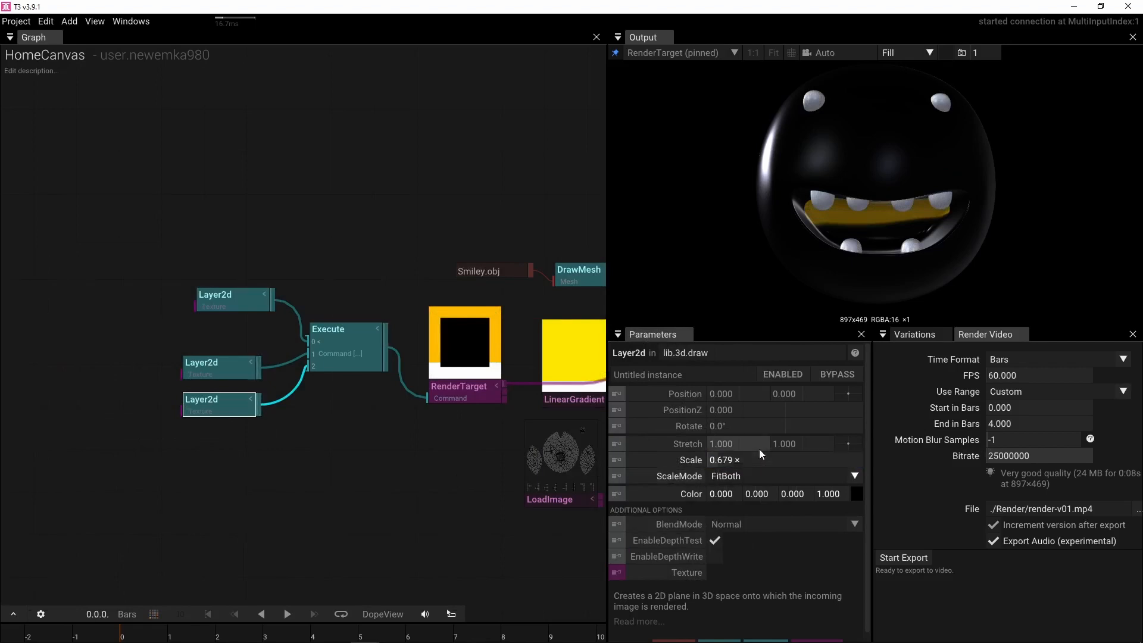
Scale the black square Layer2d to 0.244 and position it at 0.770, -0.775, over the black UV corner.
left_click_drag(760, 460, 562, 433)
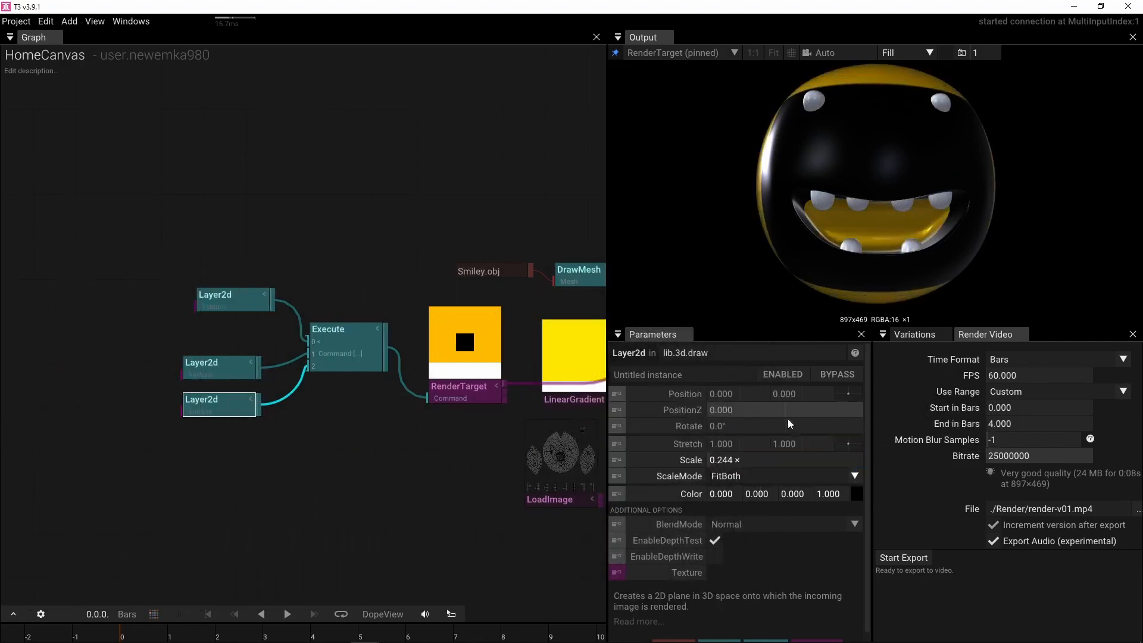
left_click_drag(848, 393, 940, 484)
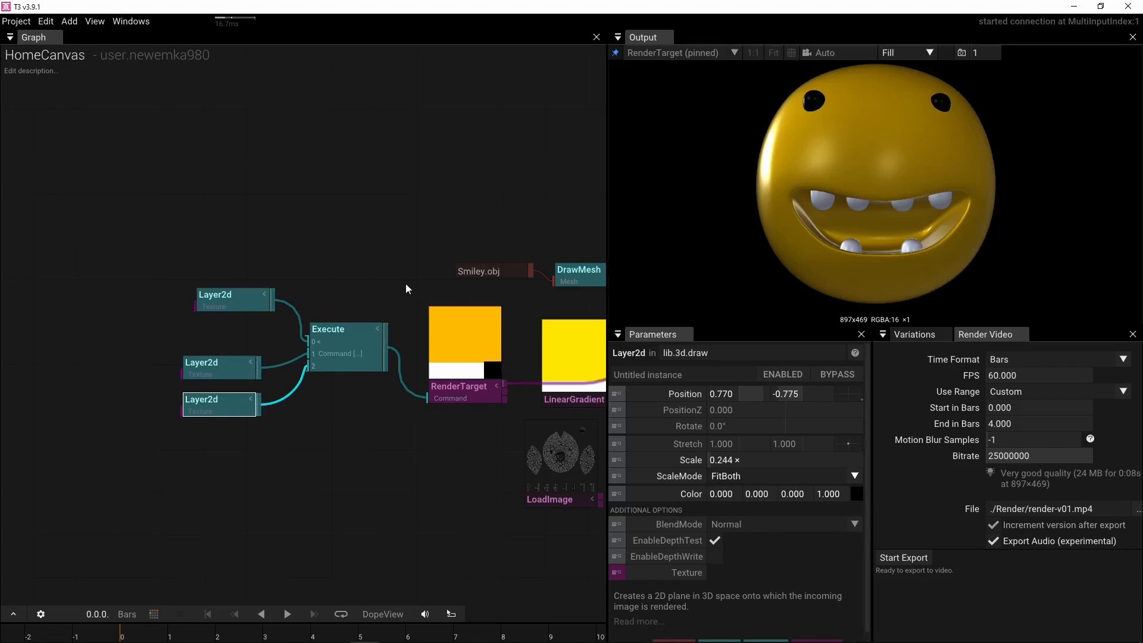
Move the LinearGradient, Blend and LoadImage nodes below the graph, and shift the layer, Execute and RenderTarget group closer to the mesh chain.
left_click_drag(405, 283, 179, 259)
left_click_drag(366, 537, 451, 524)
left_click_drag(154, 403, 326, 400)
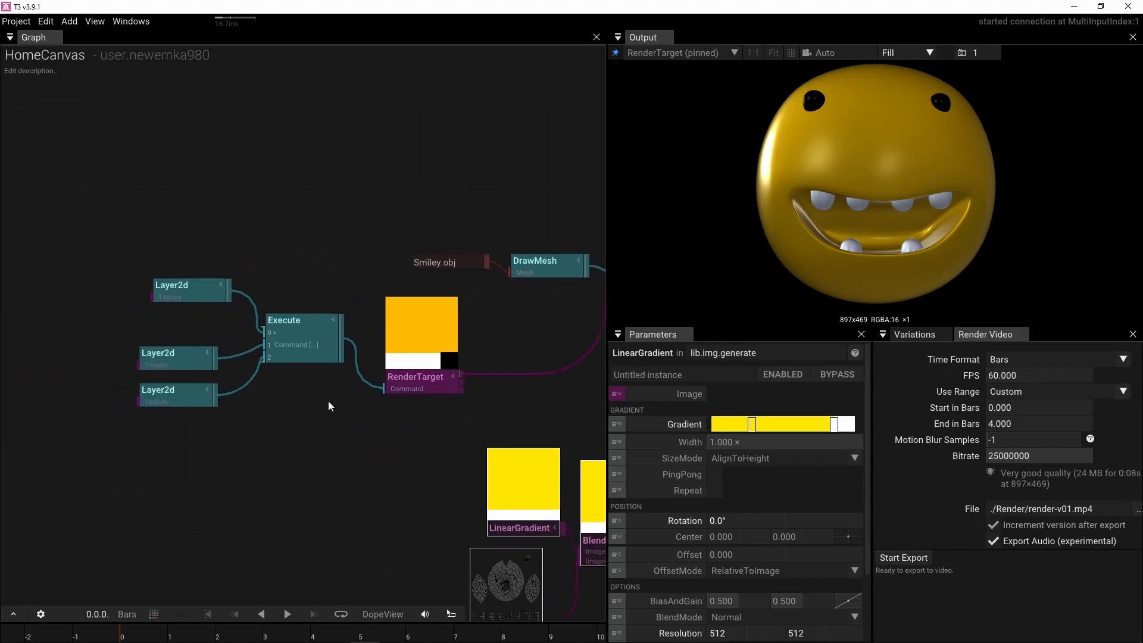
left_click_drag(156, 453, 400, 277)
left_click_drag(429, 331, 537, 336)
left_click_drag(464, 188, 406, 190)
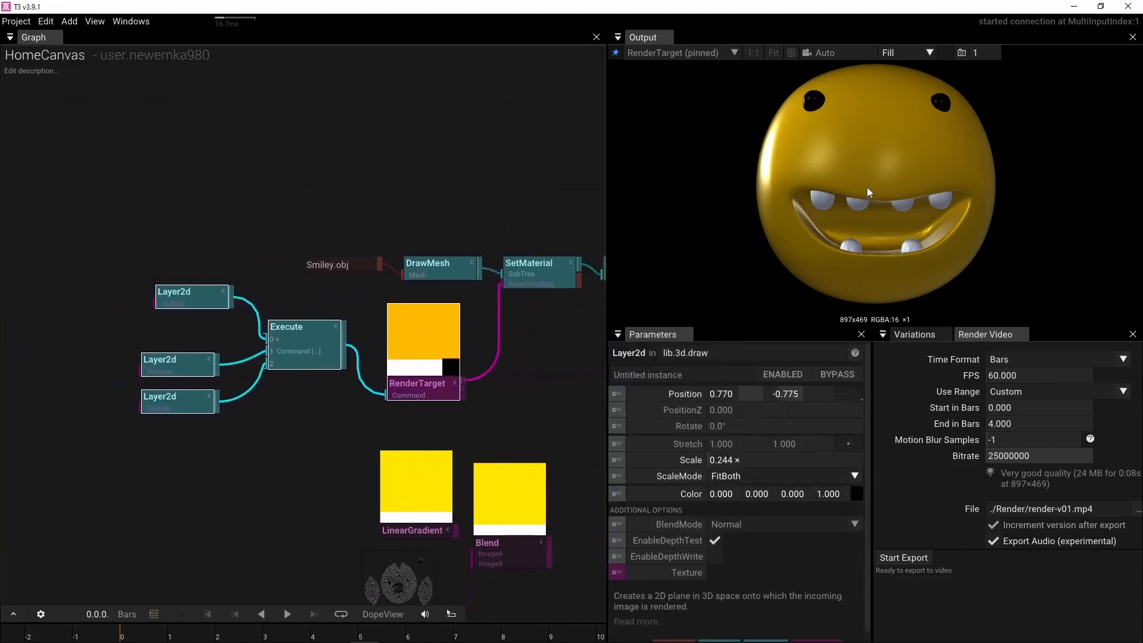
Orbit the smiley's camera to position 0.430, -0.264, 2.361 and save the project.
left_click_drag(588, 212, 307, 239)
left_click(455, 273)
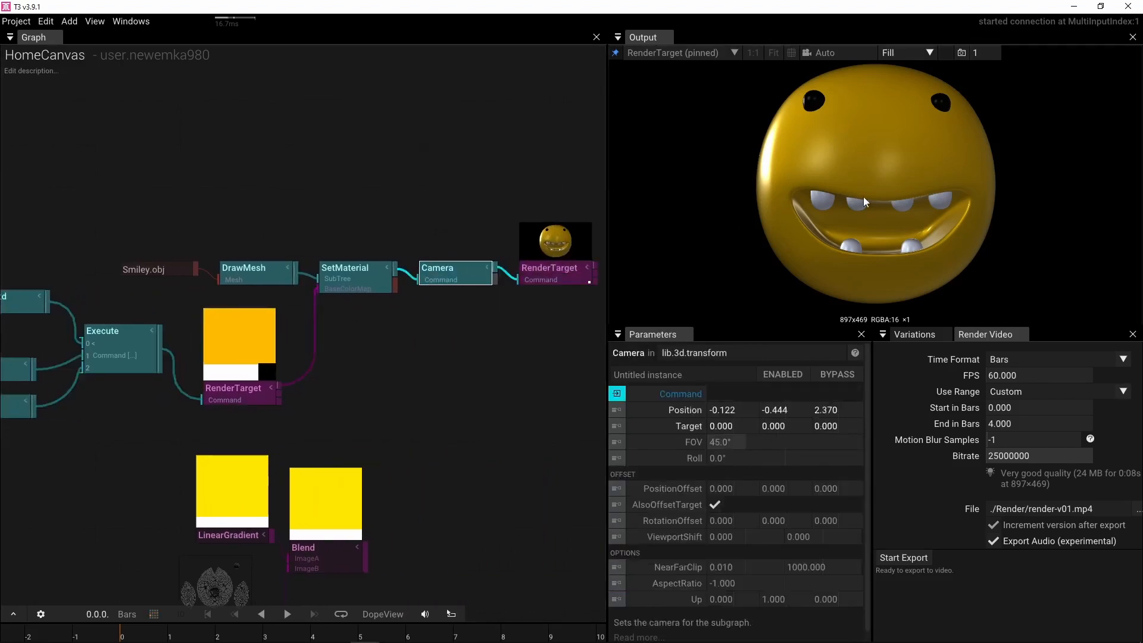
mouse_move(864, 197)
left_mouse_down()
mouse_move(784, 216)
mouse_move(890, 209)
mouse_move(813, 203)
mouse_move(845, 202)
left_mouse_up()
left_click_drag(87, 288, 360, 283)
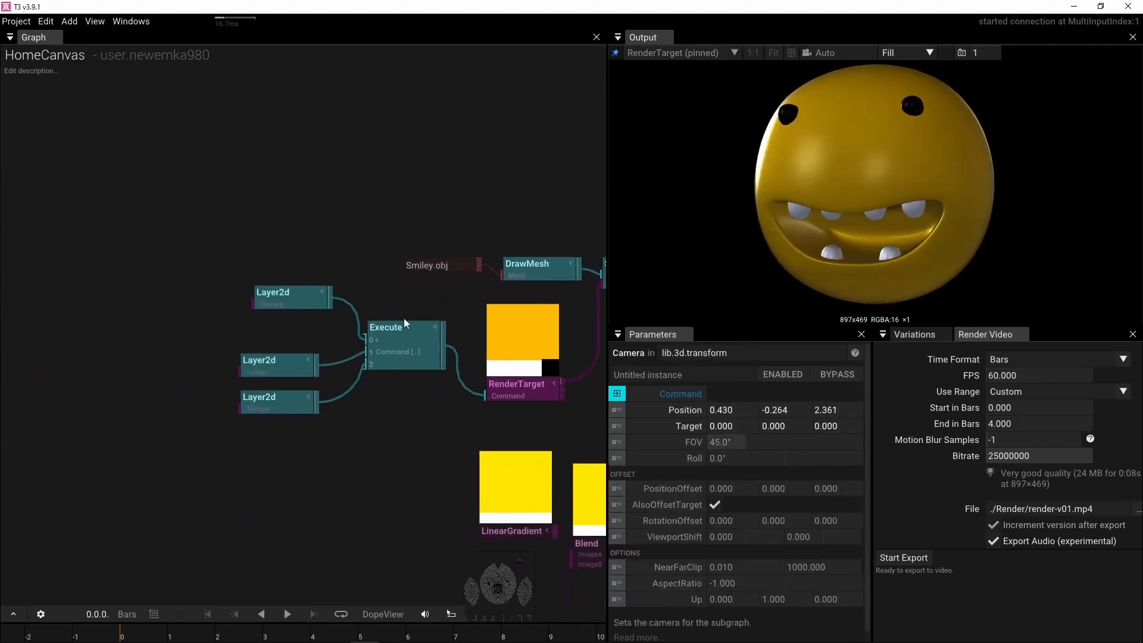
scroll(403, 318, "up", 2)
left_click_drag(446, 455, 327, 450)
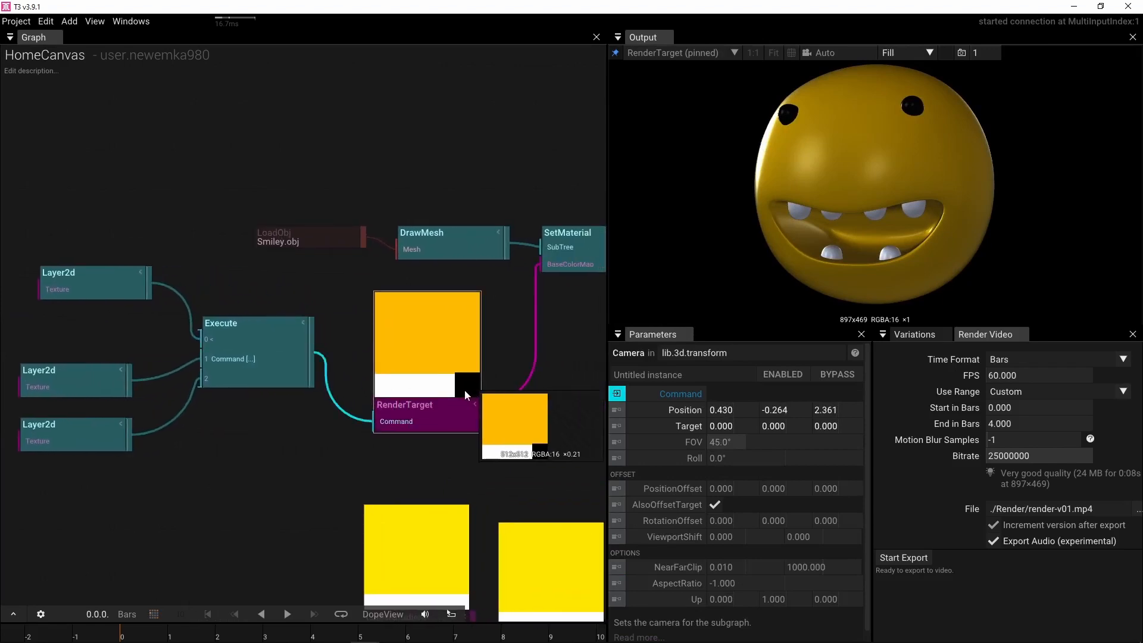
left_click_drag(259, 463, 403, 405)
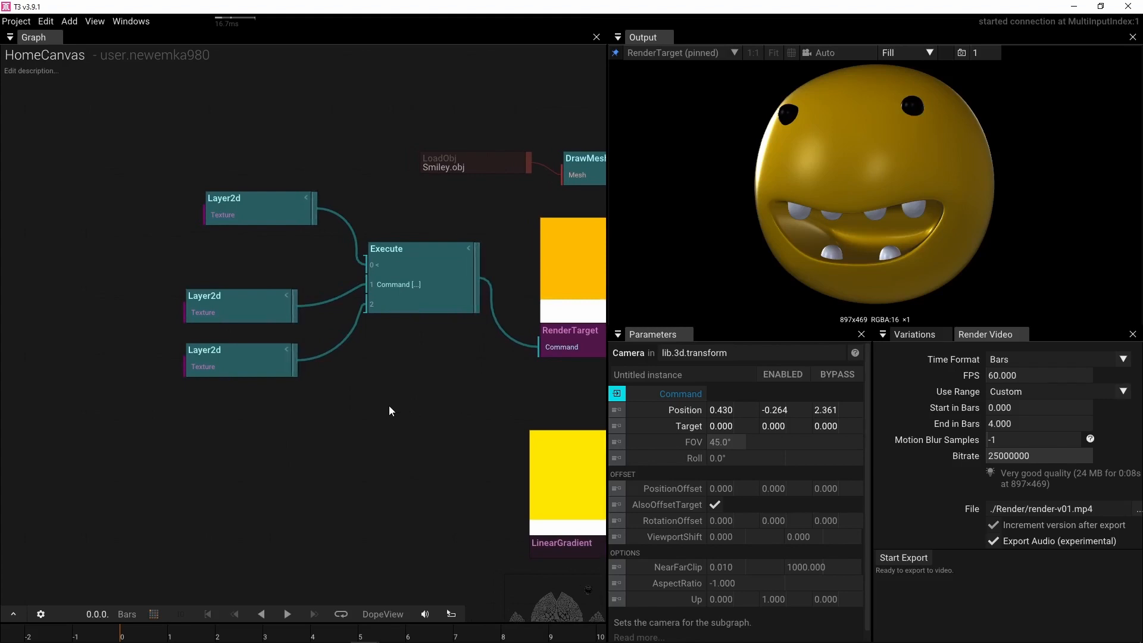
left_click_drag(388, 405, 320, 419)
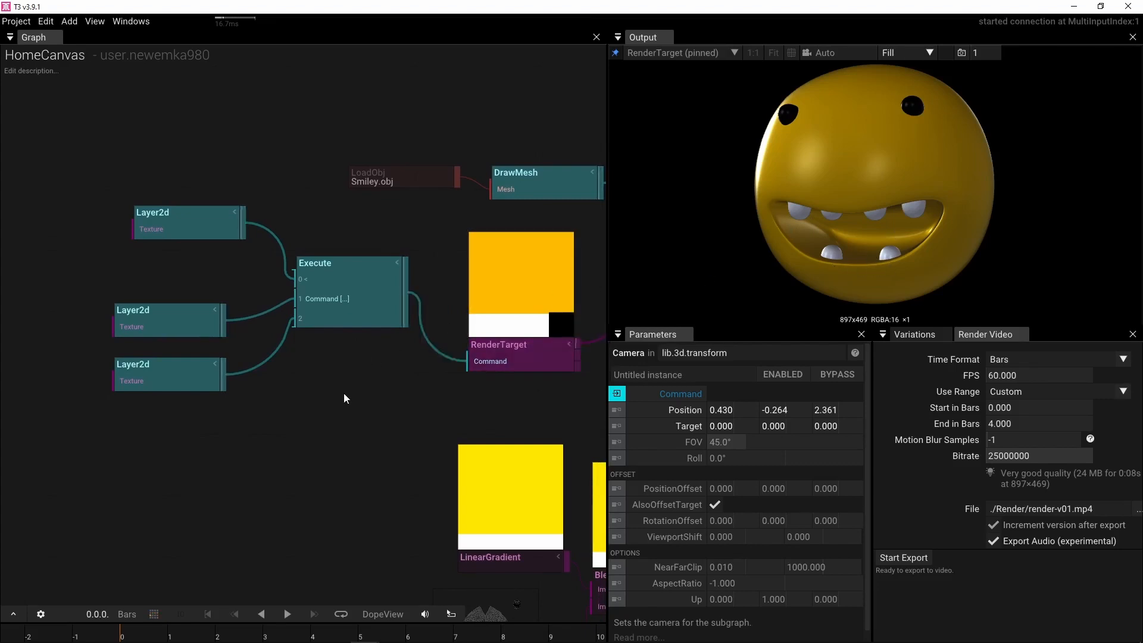
key("ctrl+s")
Add a LinePoints node below the layers and attach a DrawPoints node to its output.
left_click_drag(210, 442, 363, 424)
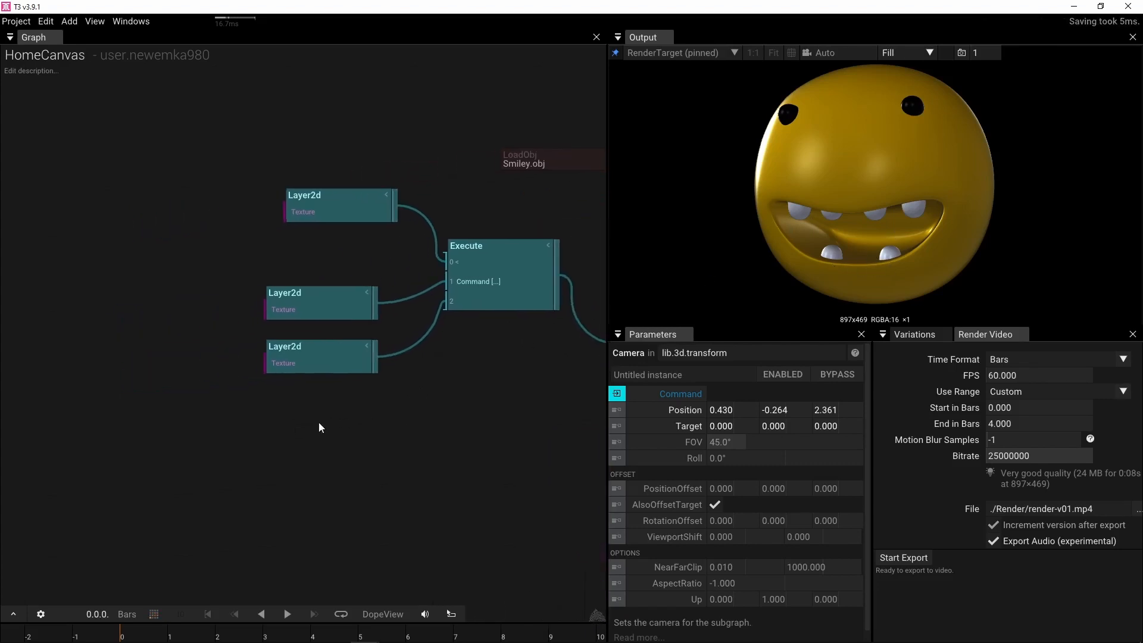
double_click(283, 424)
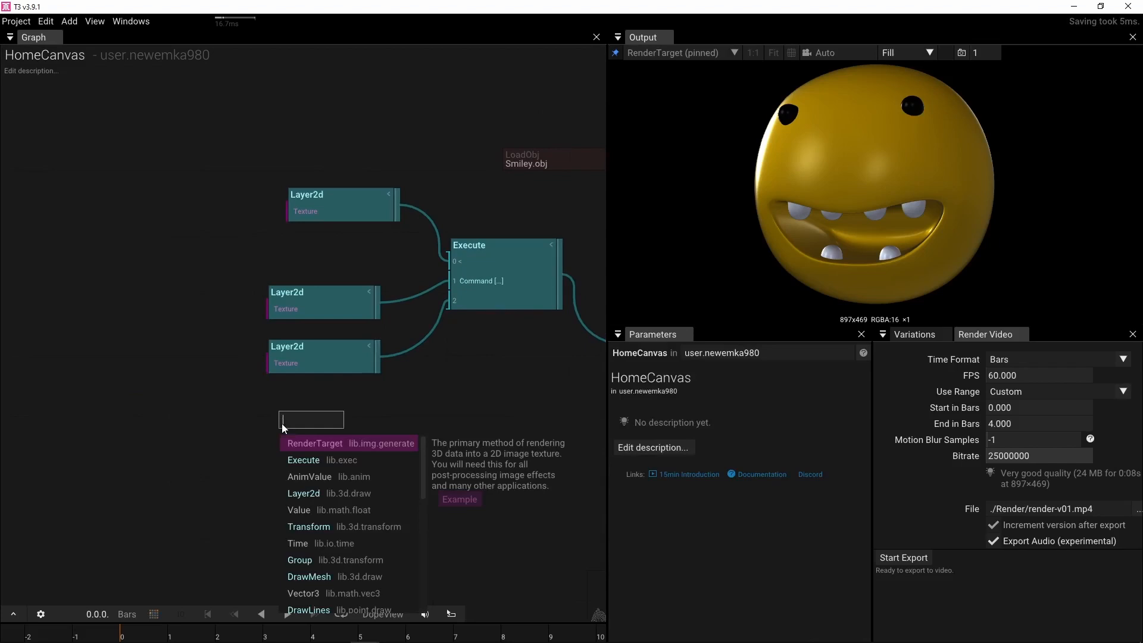
type("li")
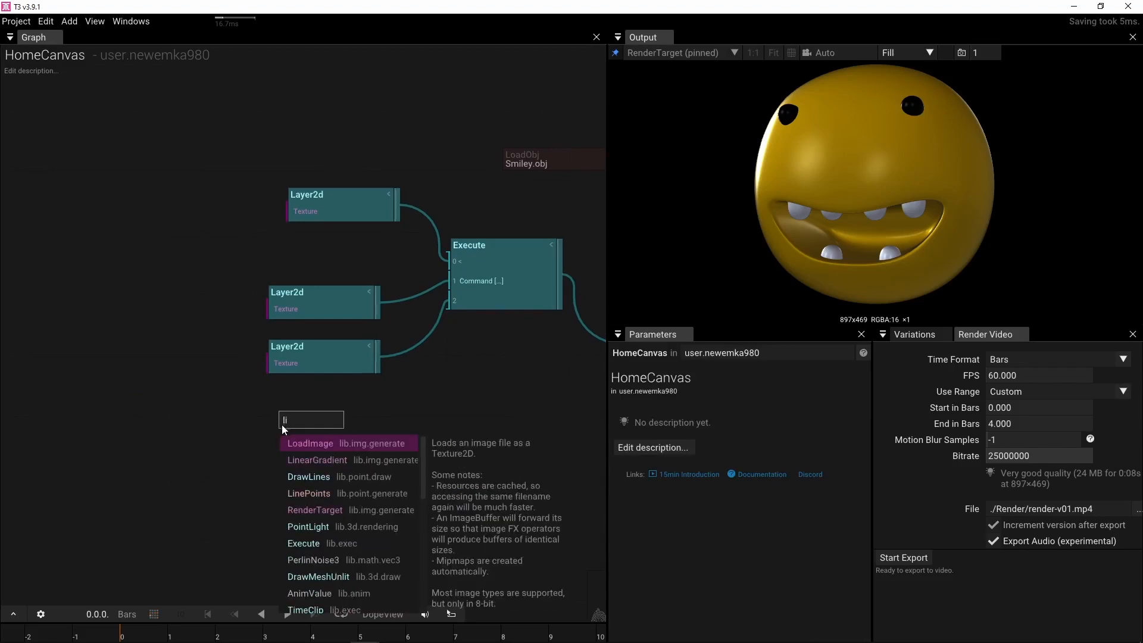
left_click(330, 492)
left_click_drag(336, 424, 395, 423)
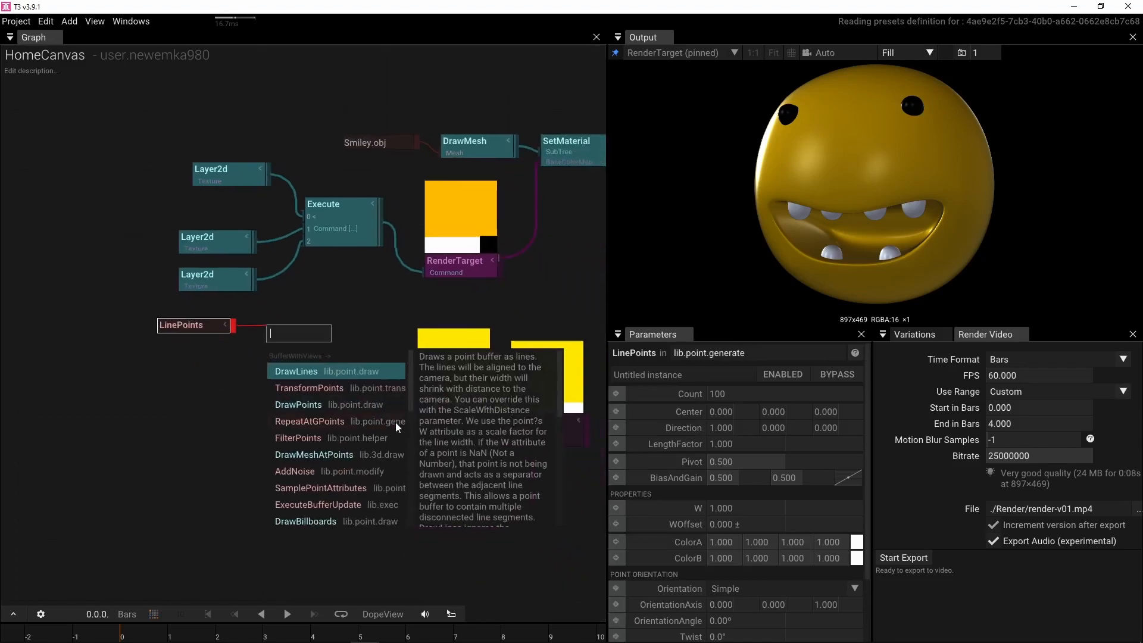
left_click(395, 420)
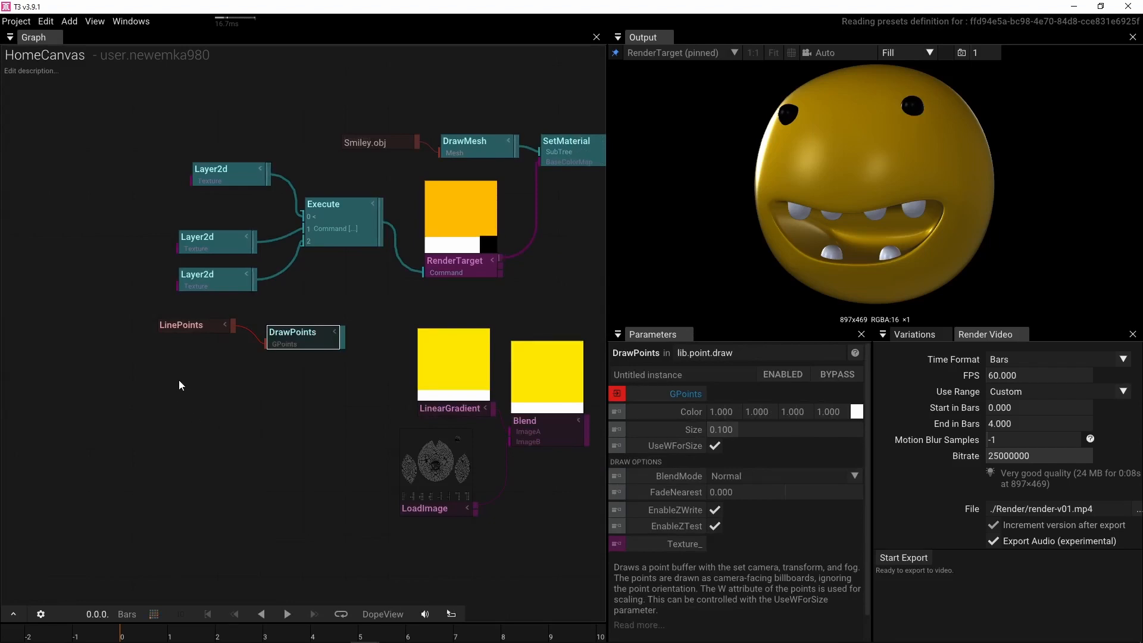
Connect LinearGradient to the Texture input of DrawPoints and remove the gradient's yellow stop to make it solid white.
left_click_drag(444, 406, 277, 341)
left_click_drag(179, 417, 182, 435)
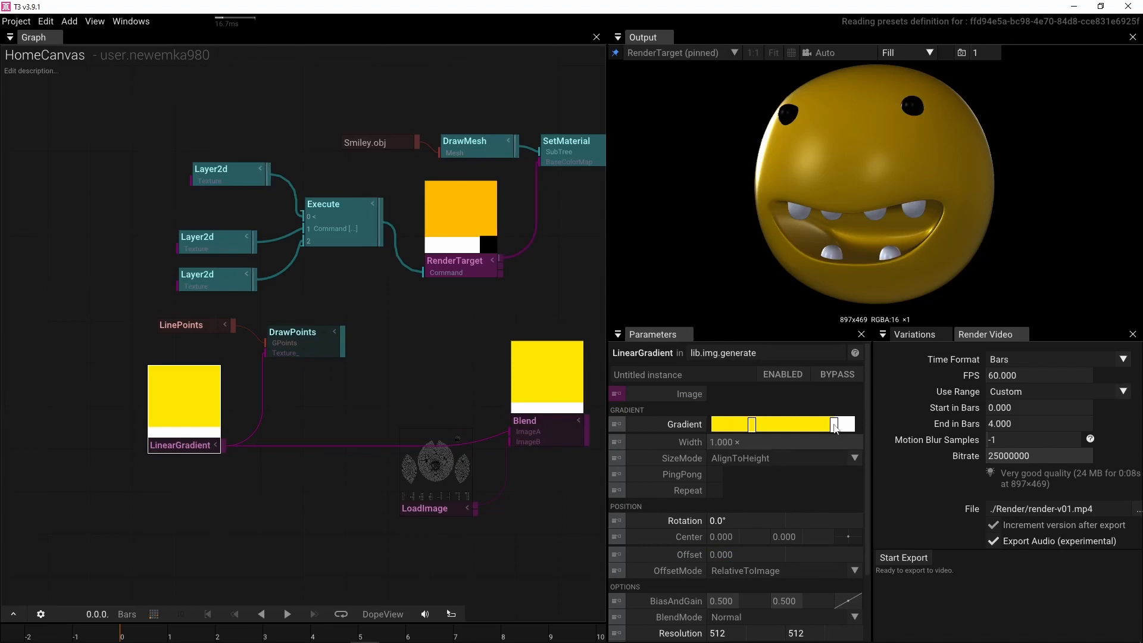
left_click_drag(752, 424, 752, 465)
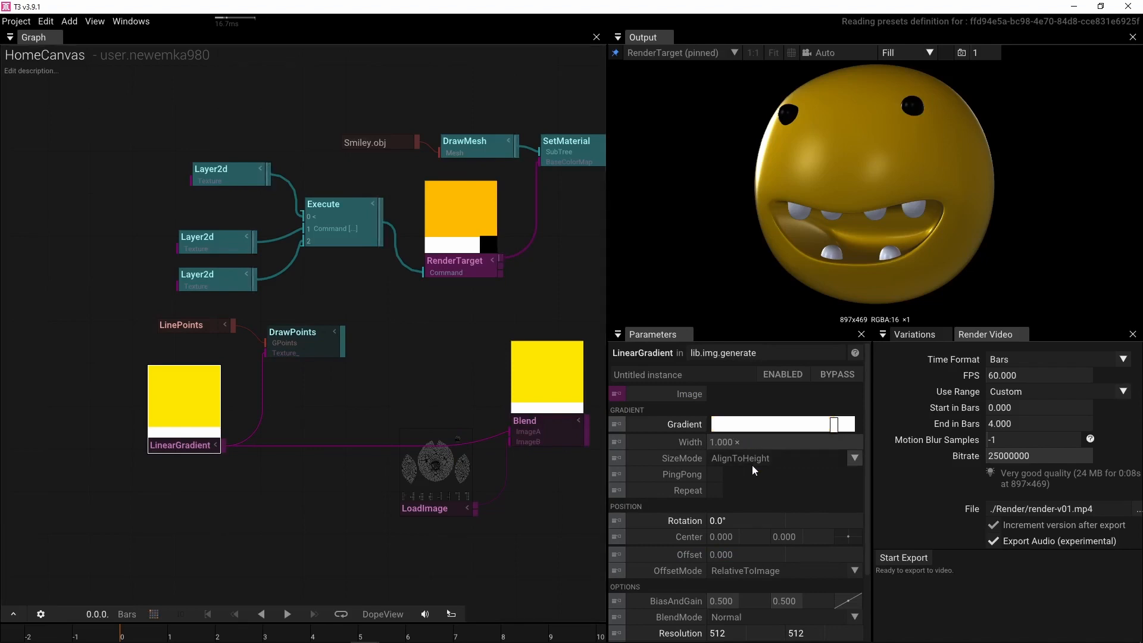
Connect DrawPoints to Execute in place of the second Layer2d.
left_click(303, 348)
left_click_drag(342, 339, 301, 229)
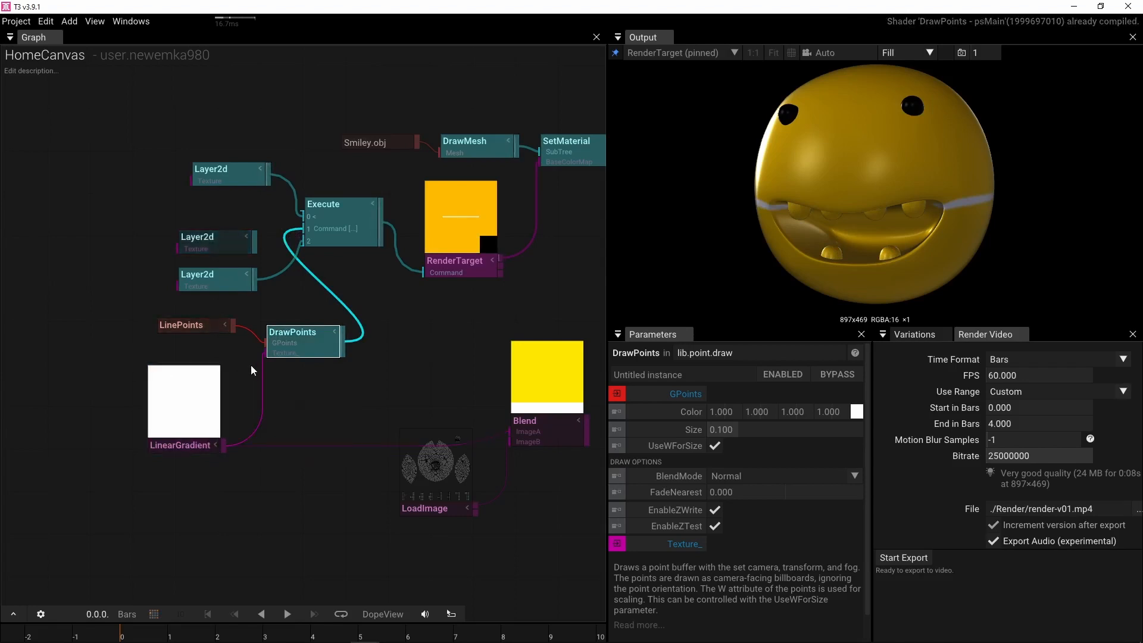
scroll(458, 223, "up", 5)
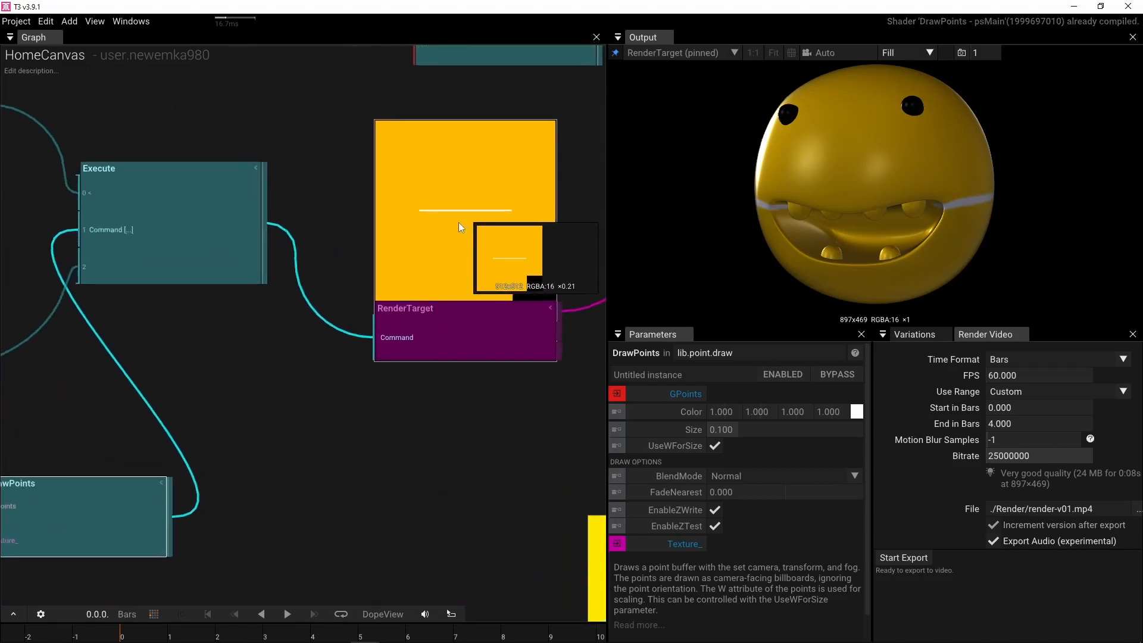
scroll(459, 223, "down", 4)
Set the LinePoints count to 6 and enlarge the DrawPoints size.
left_click_drag(370, 332, 474, 336)
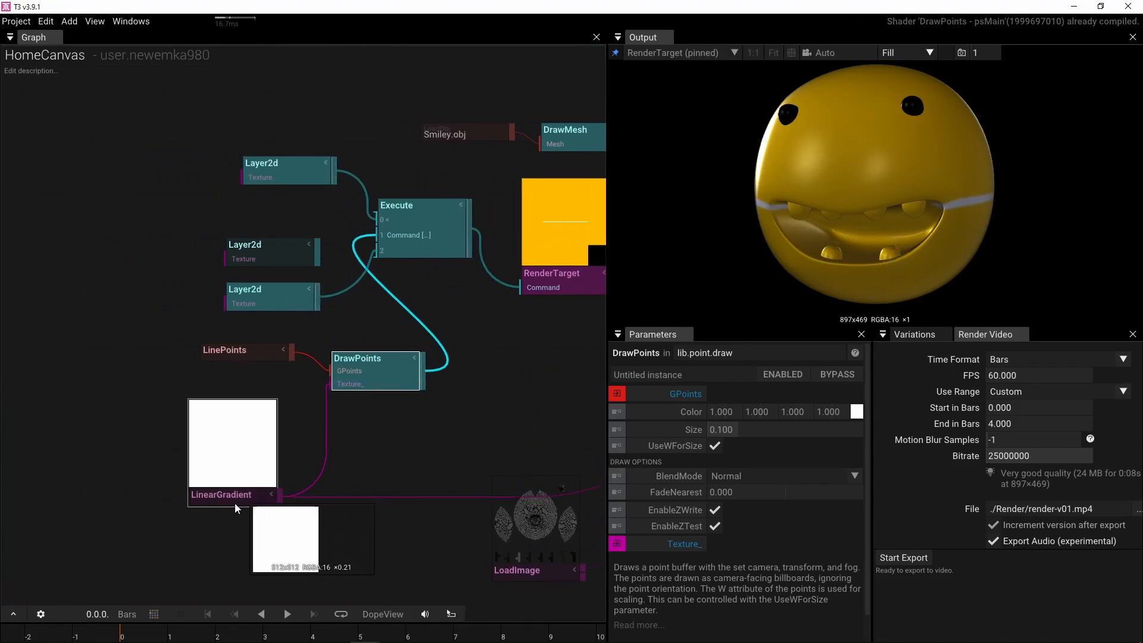
left_click(232, 351)
left_click(741, 397)
type("6")
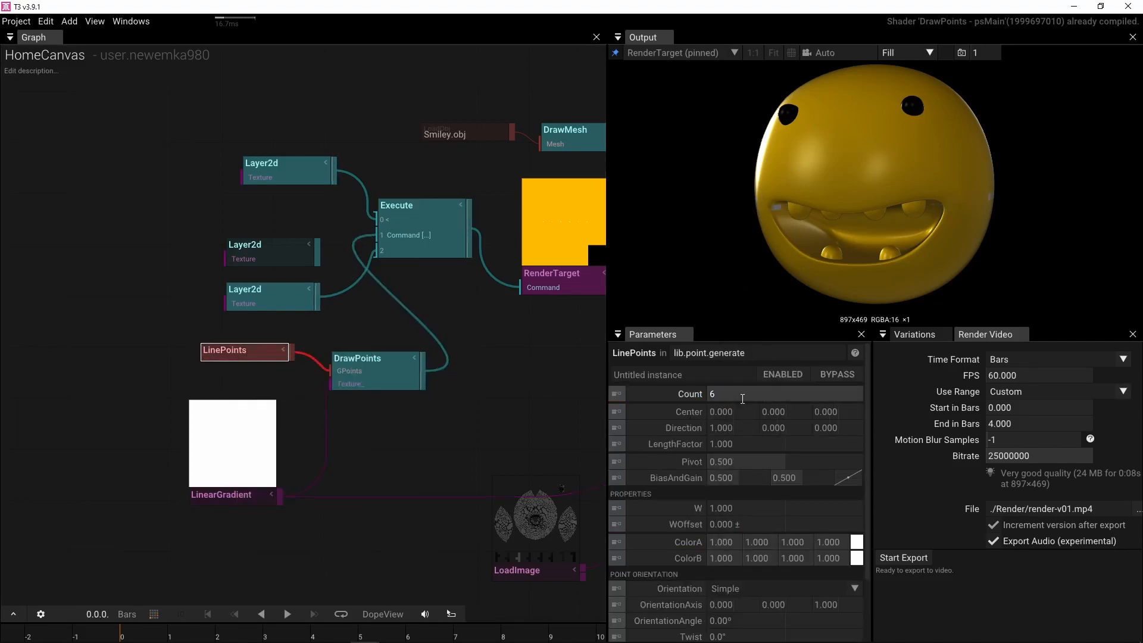
key("Return")
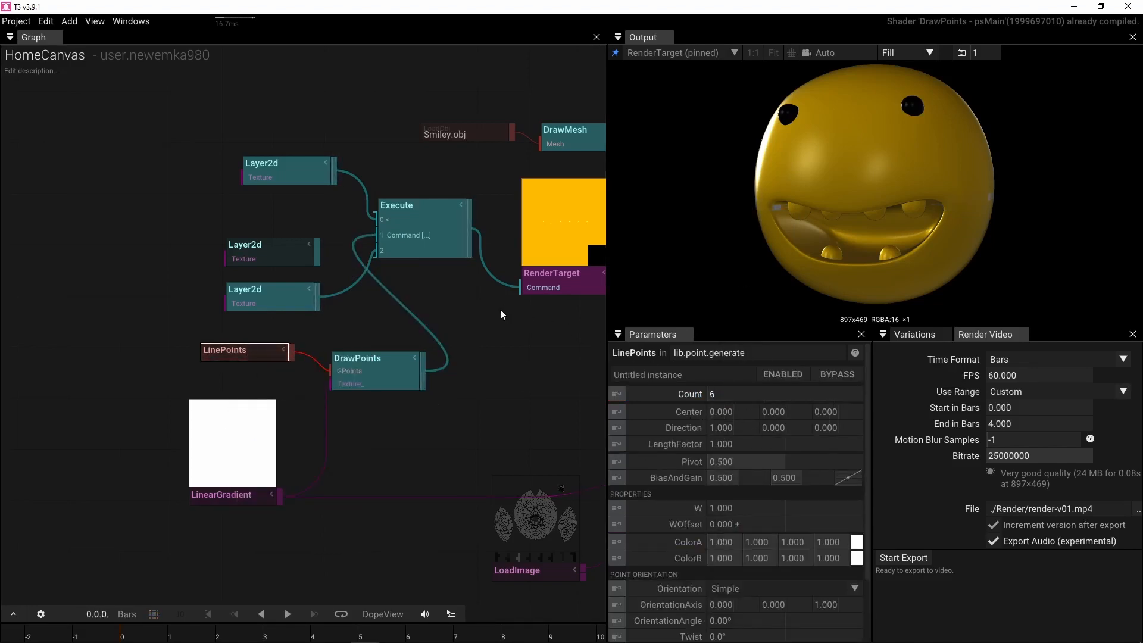
left_click(369, 359)
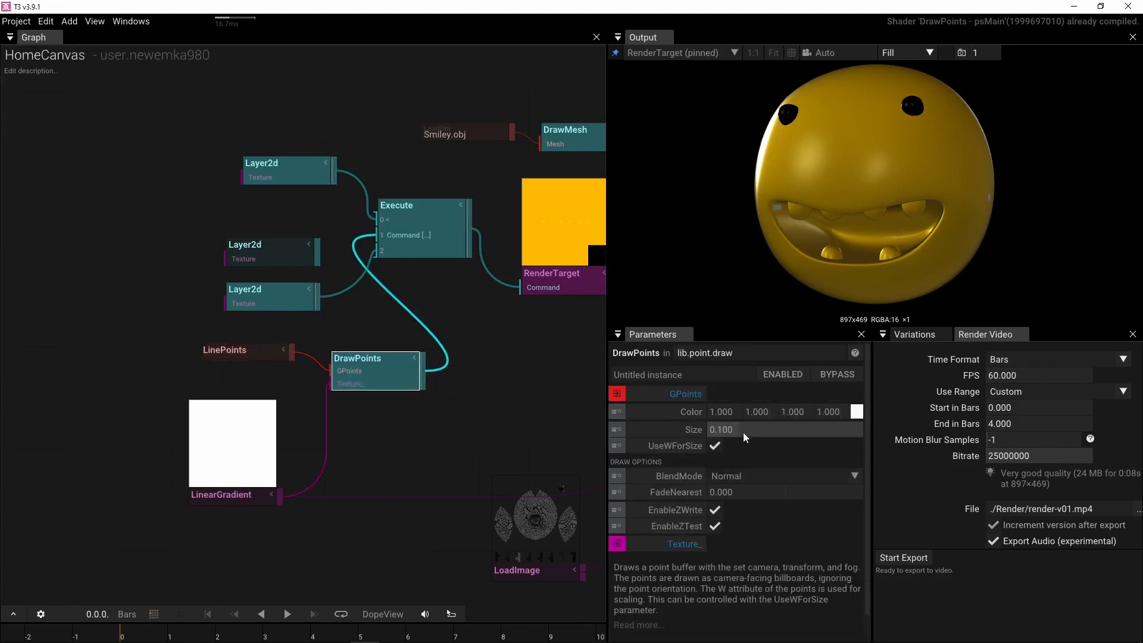
left_click_drag(743, 431, 1072, 441)
Set the LinePoints Center to -0.220, -0.730 and reduce the DrawPoints Size to 0.416.
left_click(278, 355)
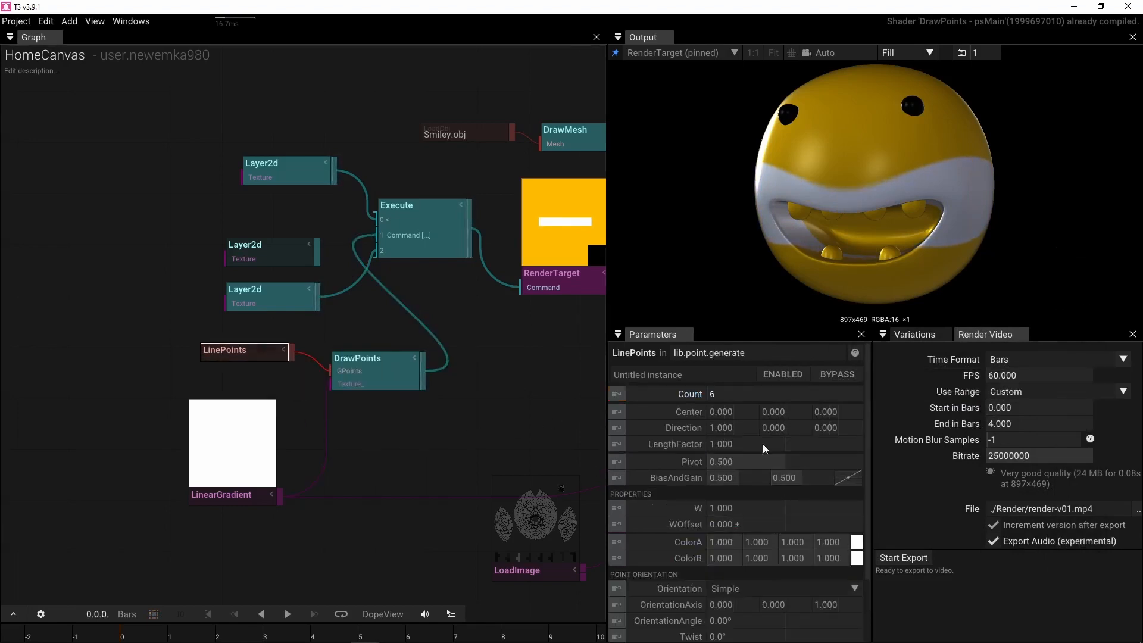
left_click_drag(741, 409, 685, 411)
left_click_drag(777, 412, 516, 416)
scroll(396, 443, "up", 3)
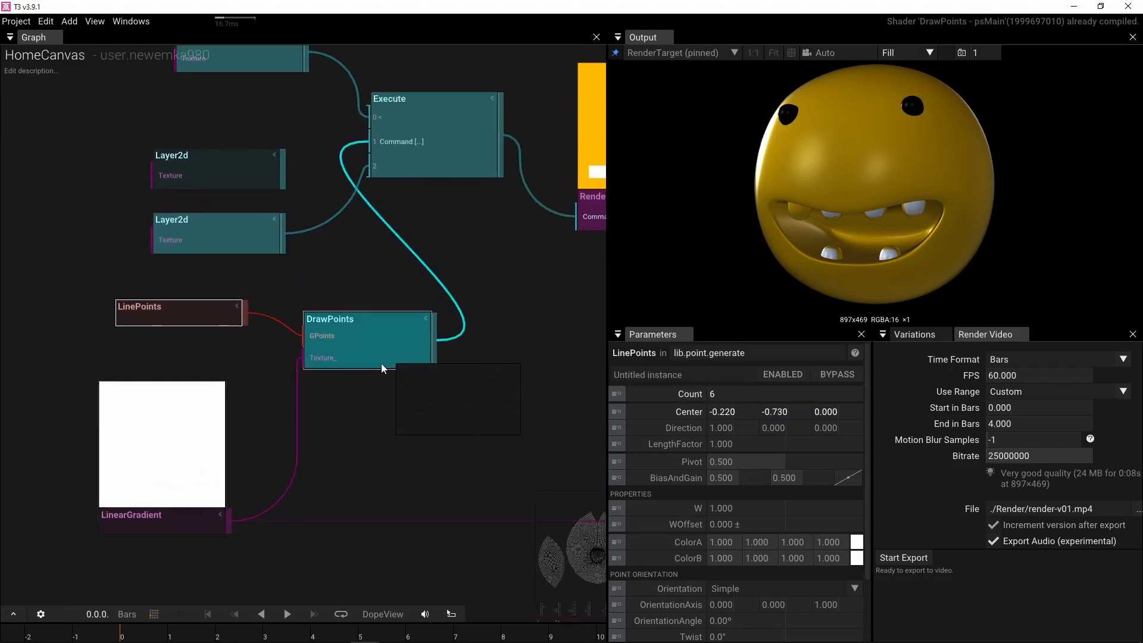
left_click(349, 349)
left_click_drag(725, 434, 507, 426)
Route the texture RenderTarget into ImageA of Blend, and connect Blend's output to the BaseColorMap of SetMaterial.
left_click_drag(535, 331, 330, 347)
scroll(431, 343, "down", 3)
left_click_drag(428, 346, 340, 363)
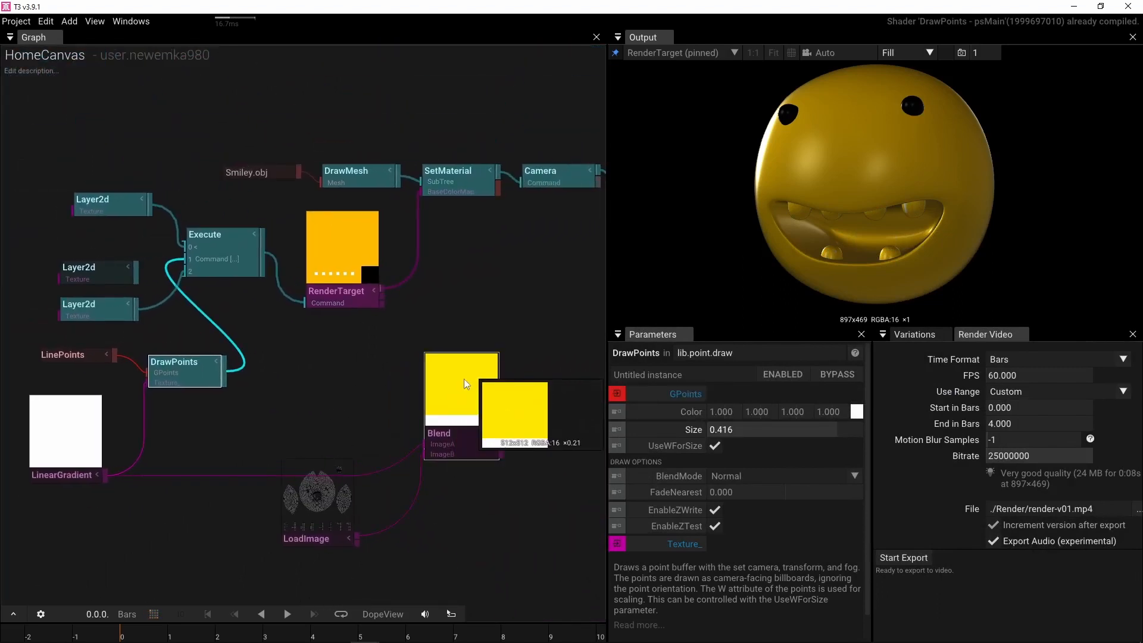
left_click_drag(381, 284, 422, 444)
left_click_drag(498, 436, 421, 190)
Overlay the UV layout image by setting the alpha of Blend's ColorB to 0.840.
scroll(381, 456, "up", 3)
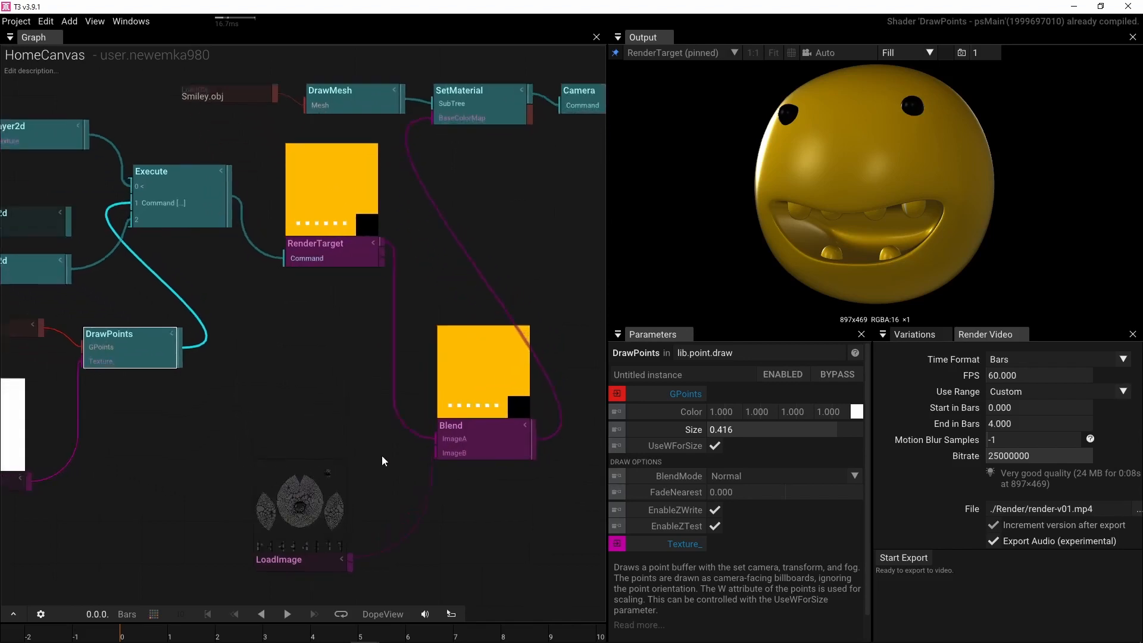
left_click(499, 453)
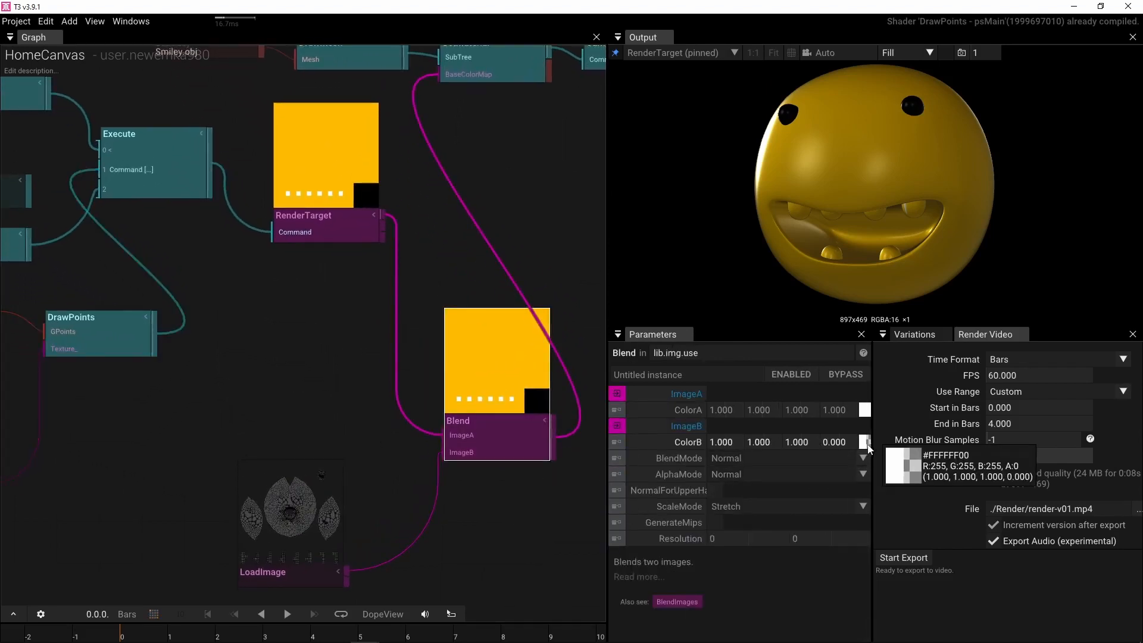
left_click_drag(864, 441, 869, 398)
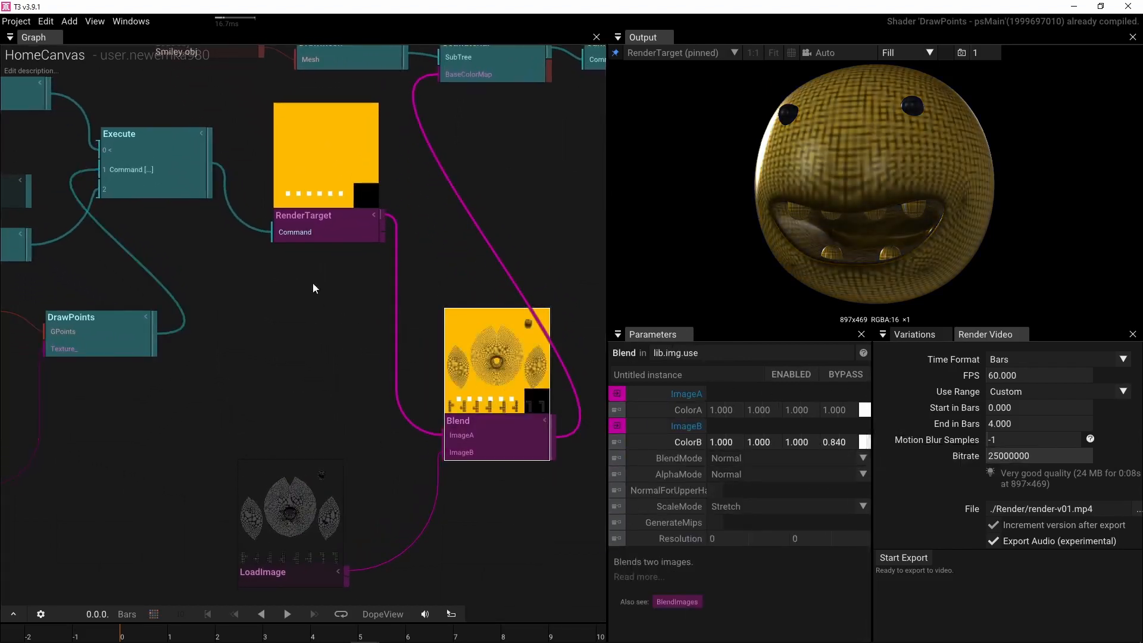
Pin the Blend image in the Output view and enlarge the view's height.
left_click_drag(303, 213, 295, 325)
scroll(329, 403, "up", 2)
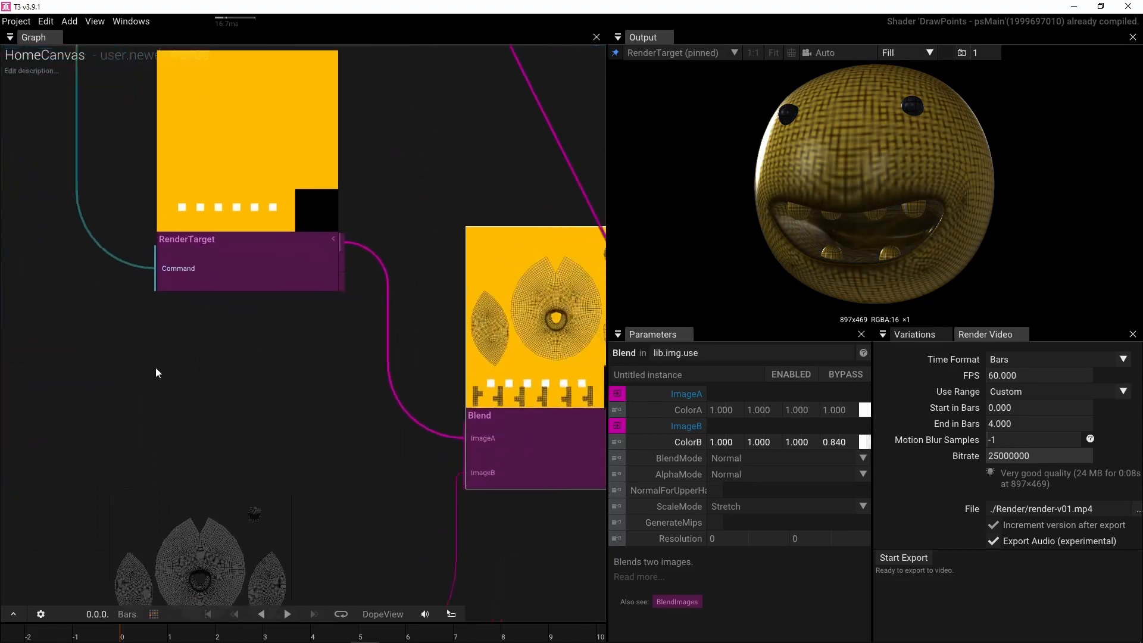
scroll(155, 367, "down", 6)
left_click_drag(141, 373, 420, 348)
scroll(405, 353, "up", 3)
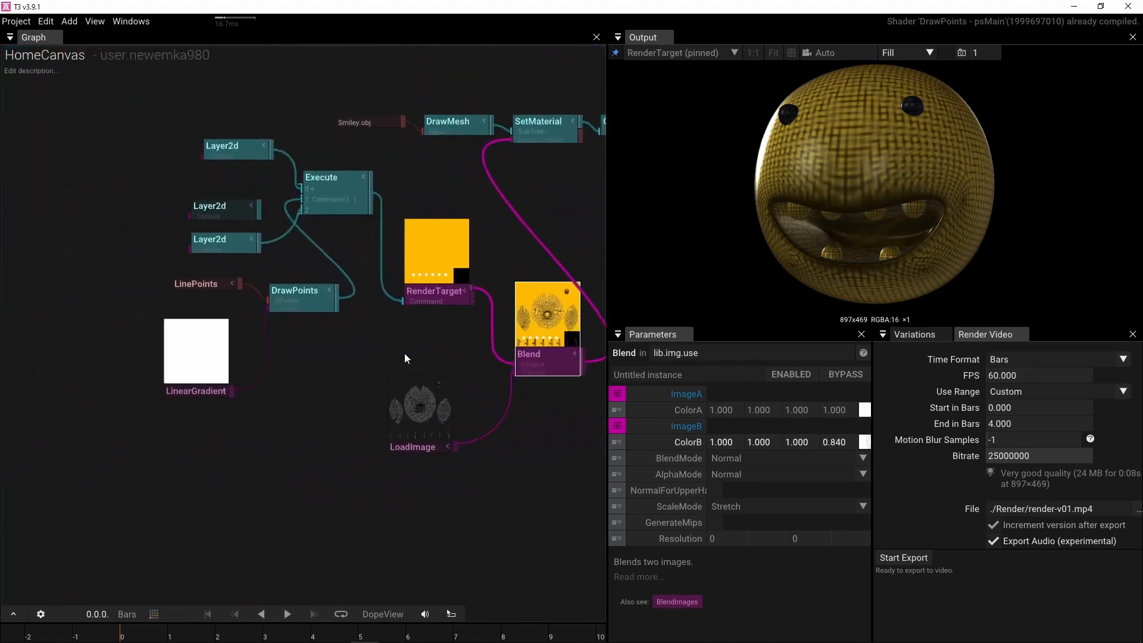
left_click(615, 53)
scroll(279, 359, "up", 3)
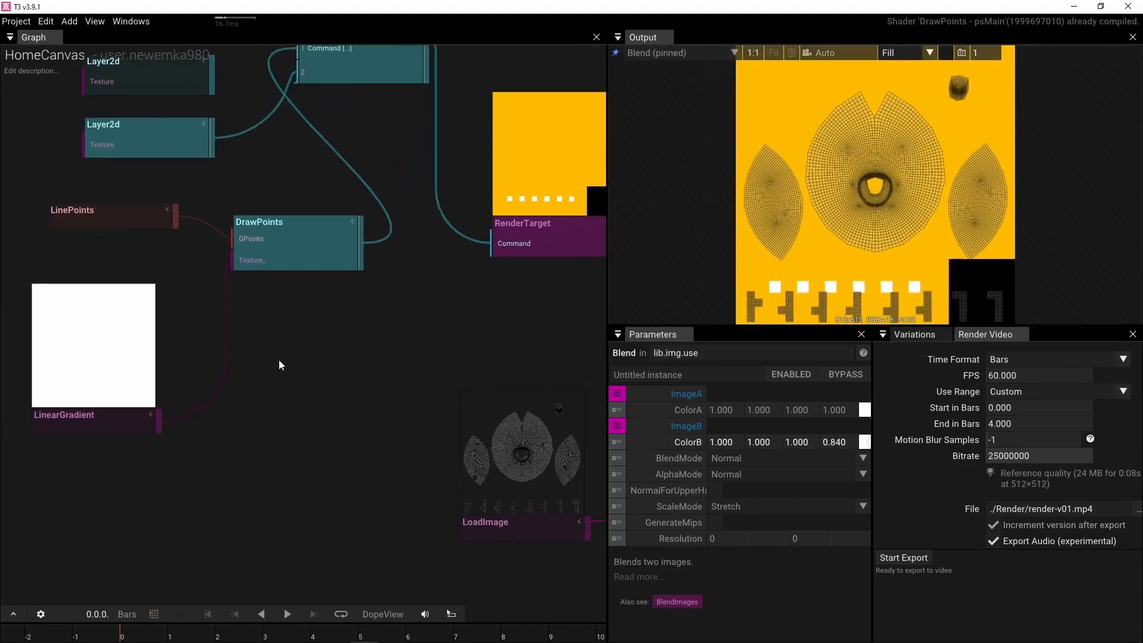
left_click_drag(748, 324, 747, 457)
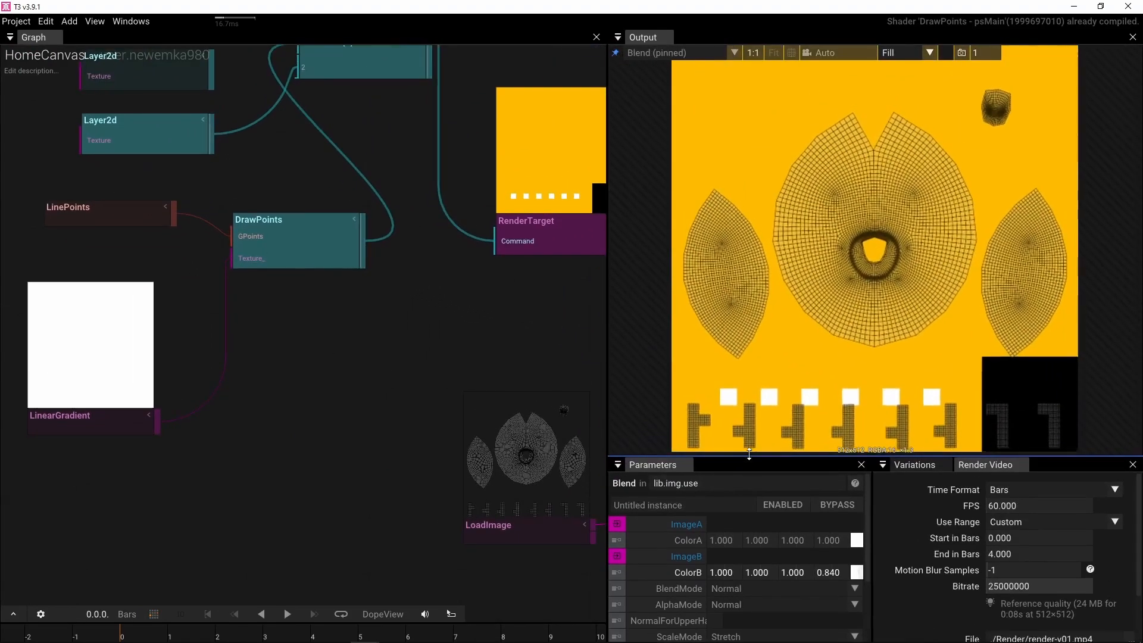
Spread the six LinePoints to match the teeth islands with a LengthFactor of 1.280.
left_click_drag(349, 365, 410, 358)
left_click(222, 219)
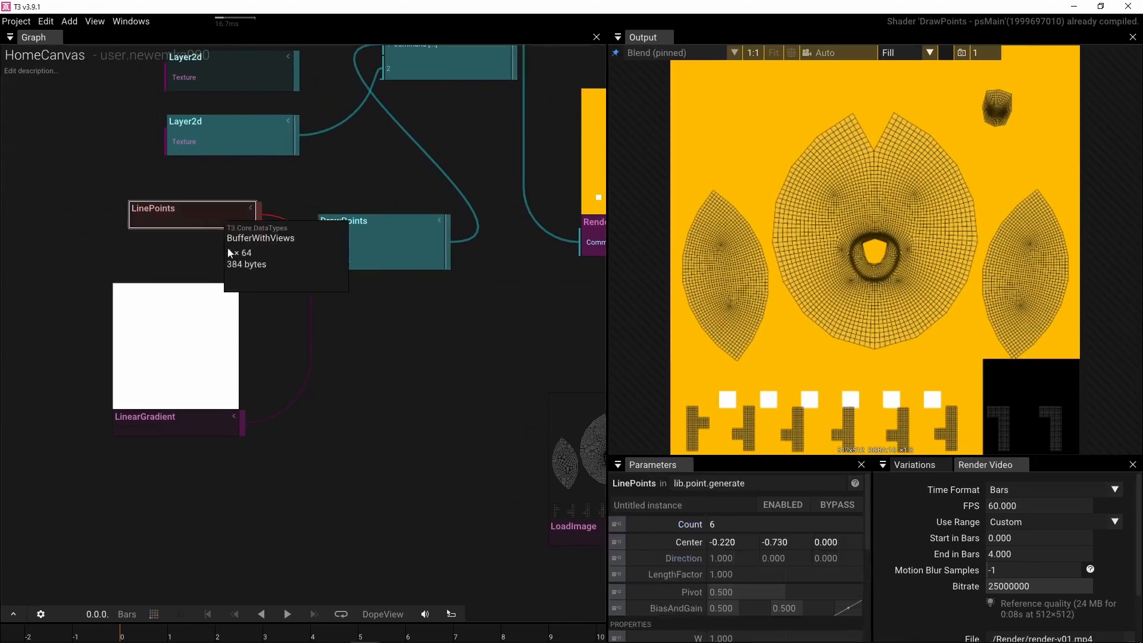
left_click_drag(728, 574, 774, 571)
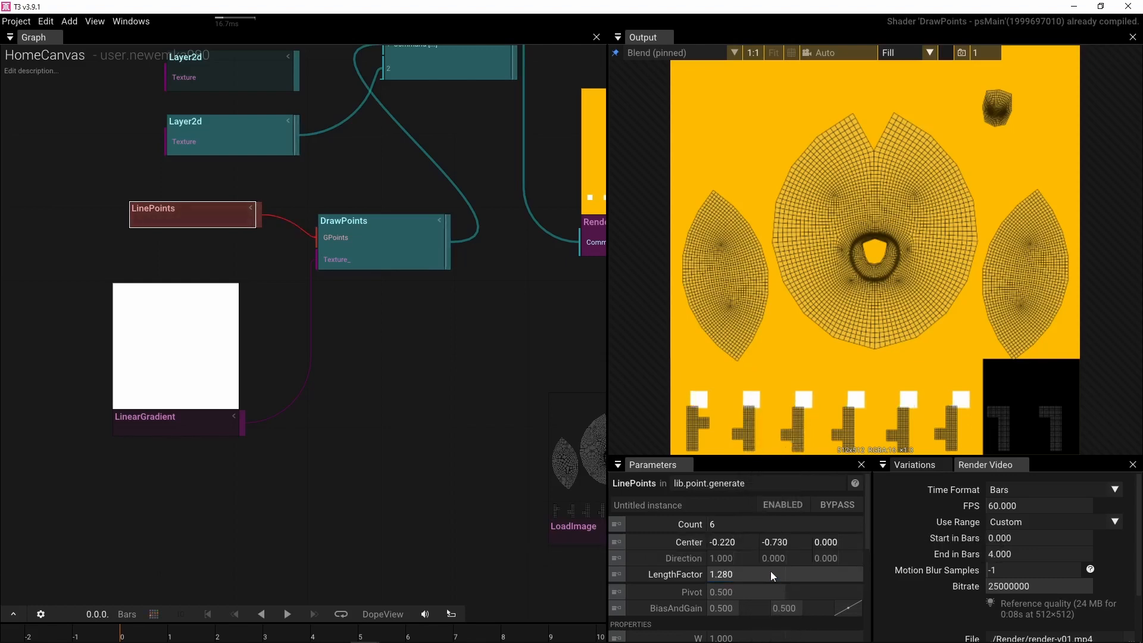
Shift the LinePoints Center onto the teeth islands and set the DrawPoints Size to 1.200 to cover them in white.
left_click_drag(728, 542, 1101, 543)
left_click(374, 248)
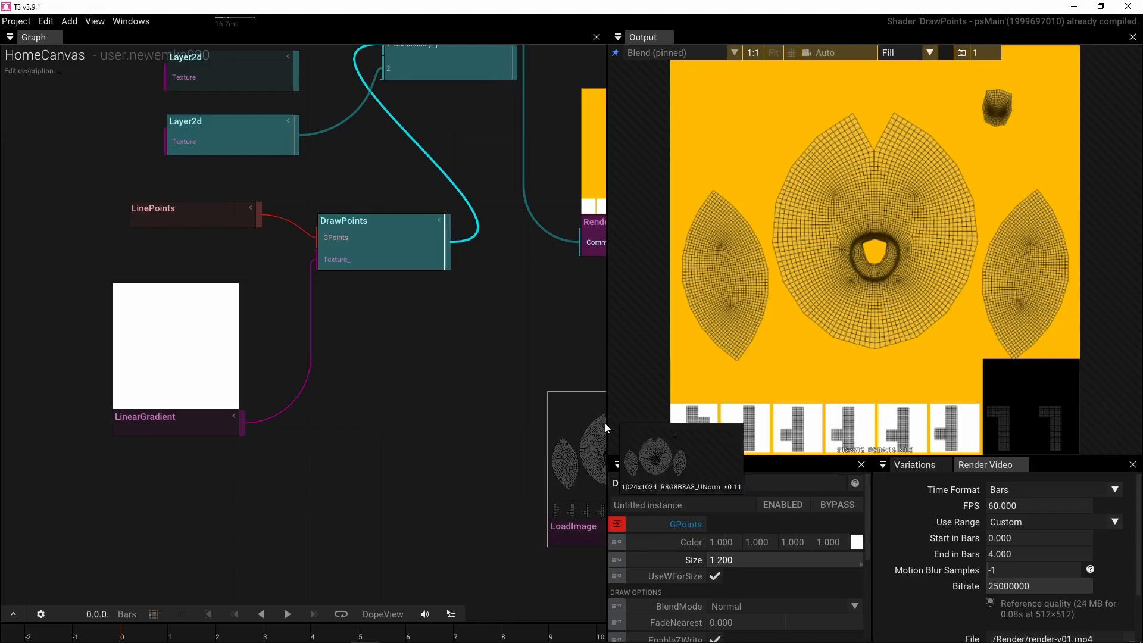
Insert a RandomizePoints operator between LinePoints and DrawPoints.
left_click_drag(413, 325, 382, 425)
scroll(382, 423, "down", 2)
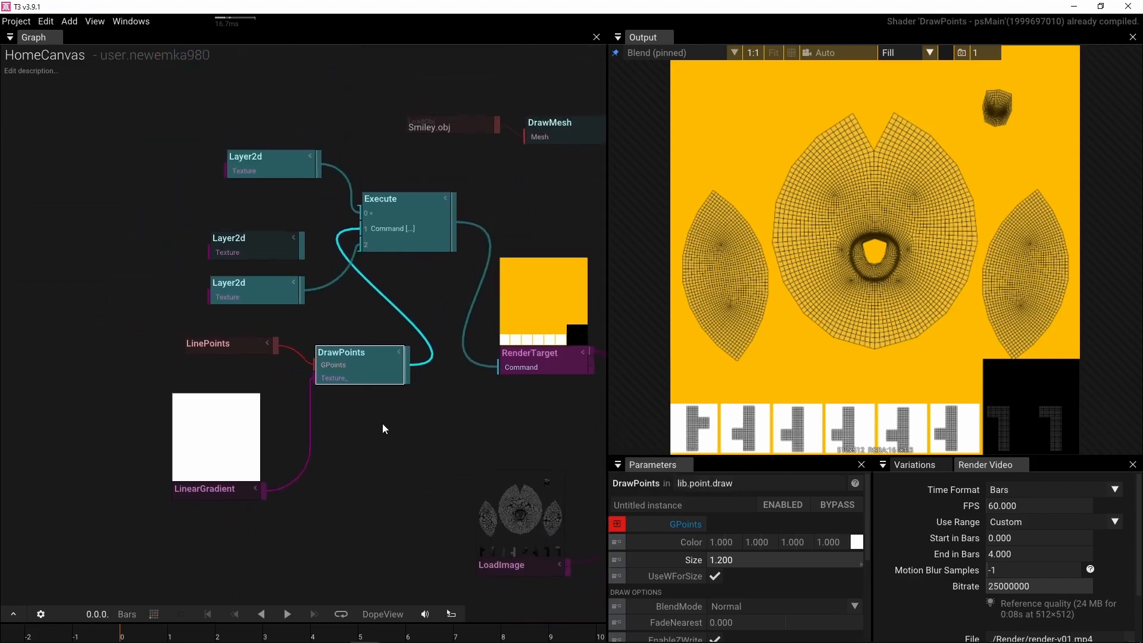
left_click(136, 351)
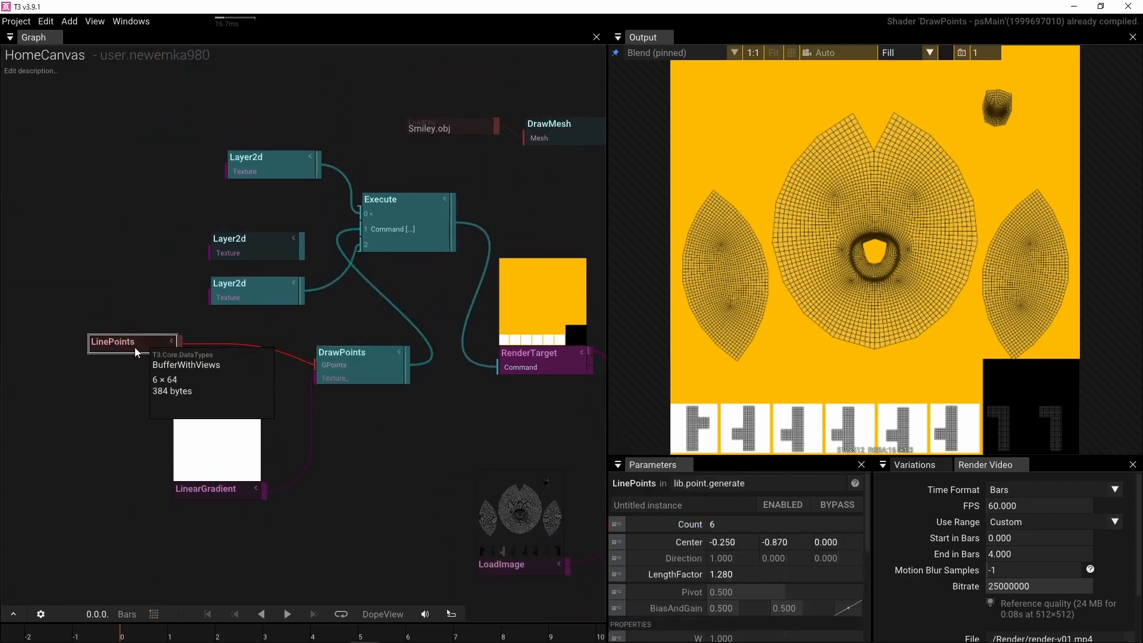
key("Tab")
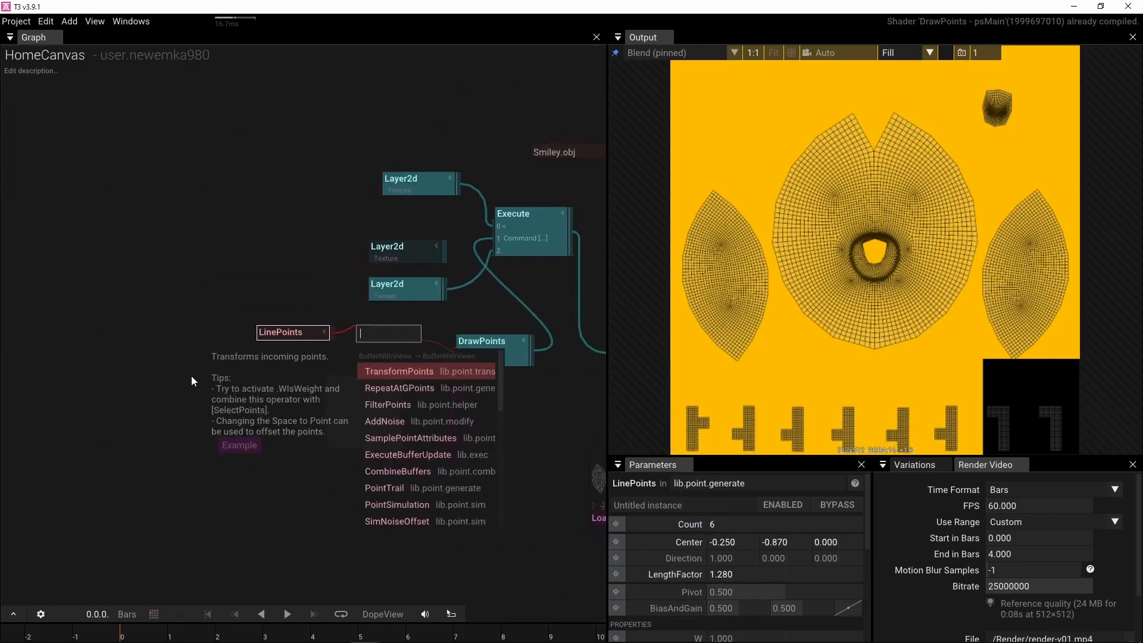
type("ran")
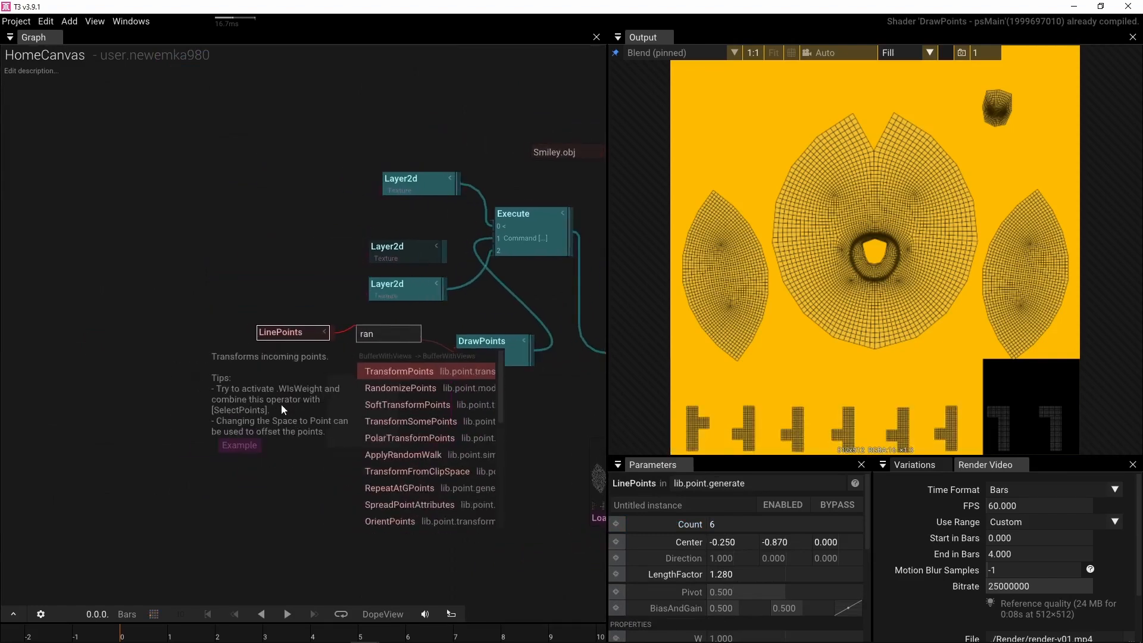
left_click(393, 388)
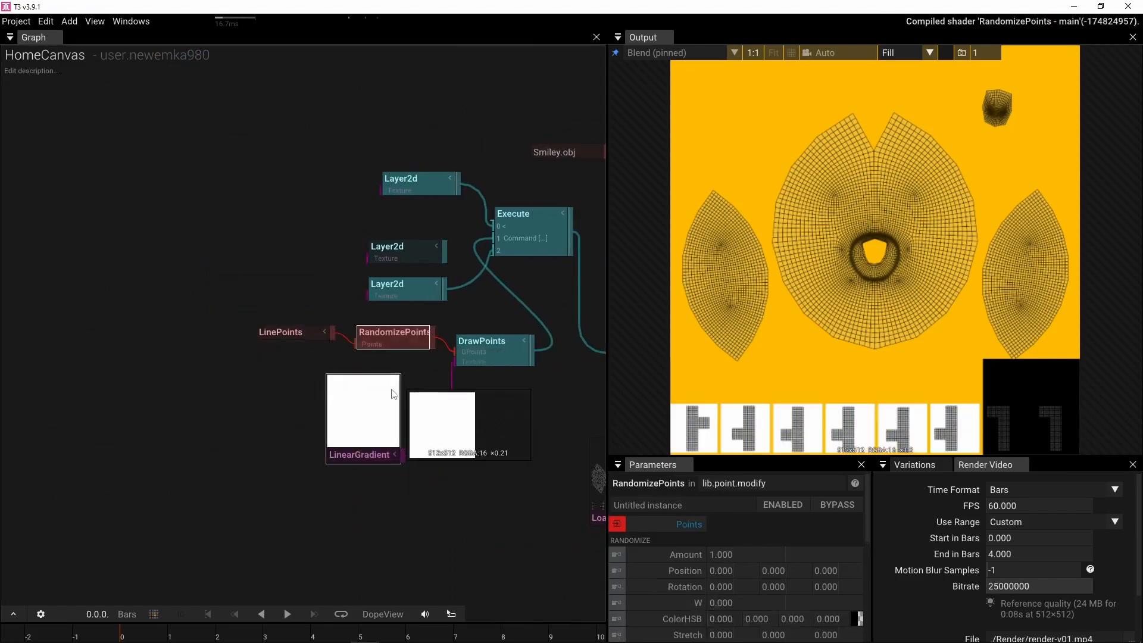
Enlarge the parameter area and set LinePoints' ColorA to red by setting its green and blue channels to 0.
left_click(298, 332)
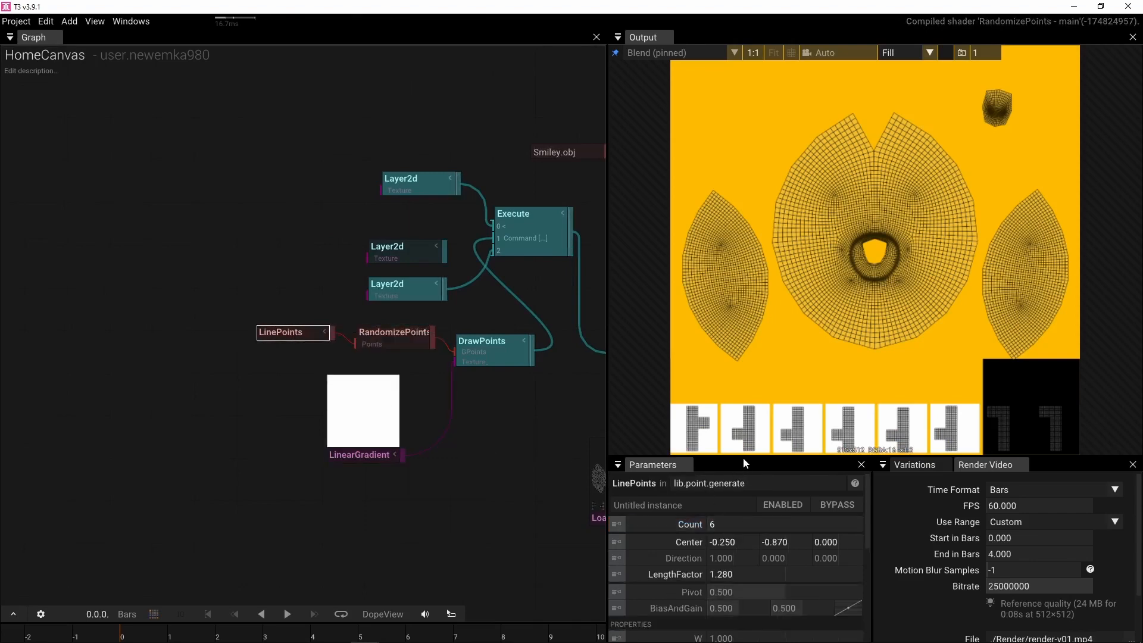
left_click_drag(744, 463, 742, 342)
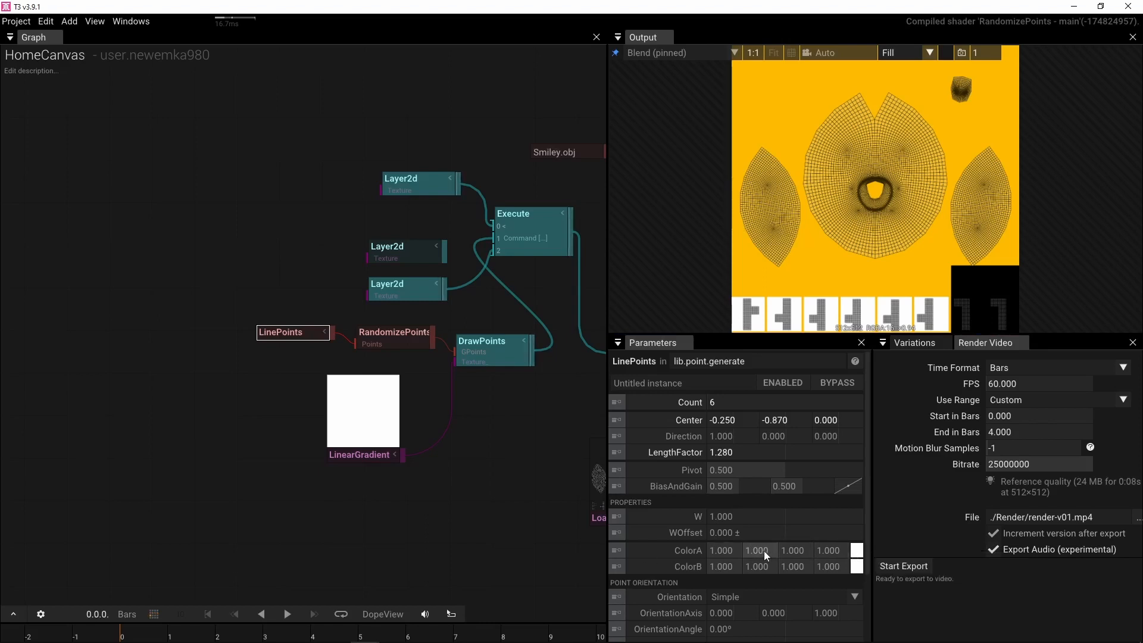
left_click(763, 551)
type("0")
key("Return")
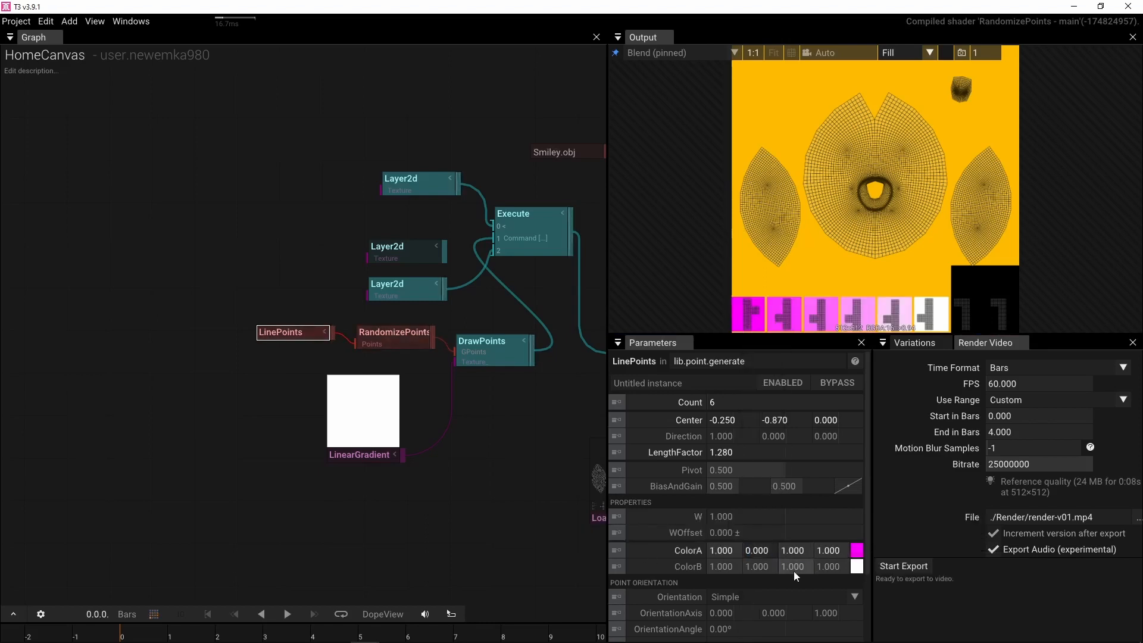
type("0")
key("Return")
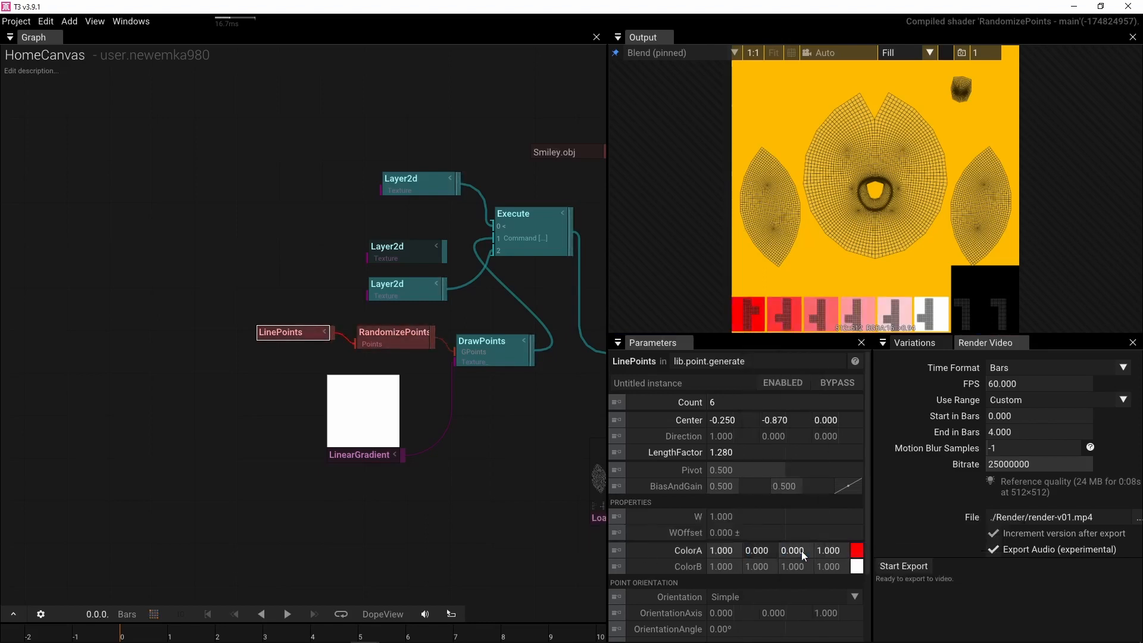
Set LinePoints' ColorB to red as well by setting its green and blue channels to 0.
left_click(754, 569)
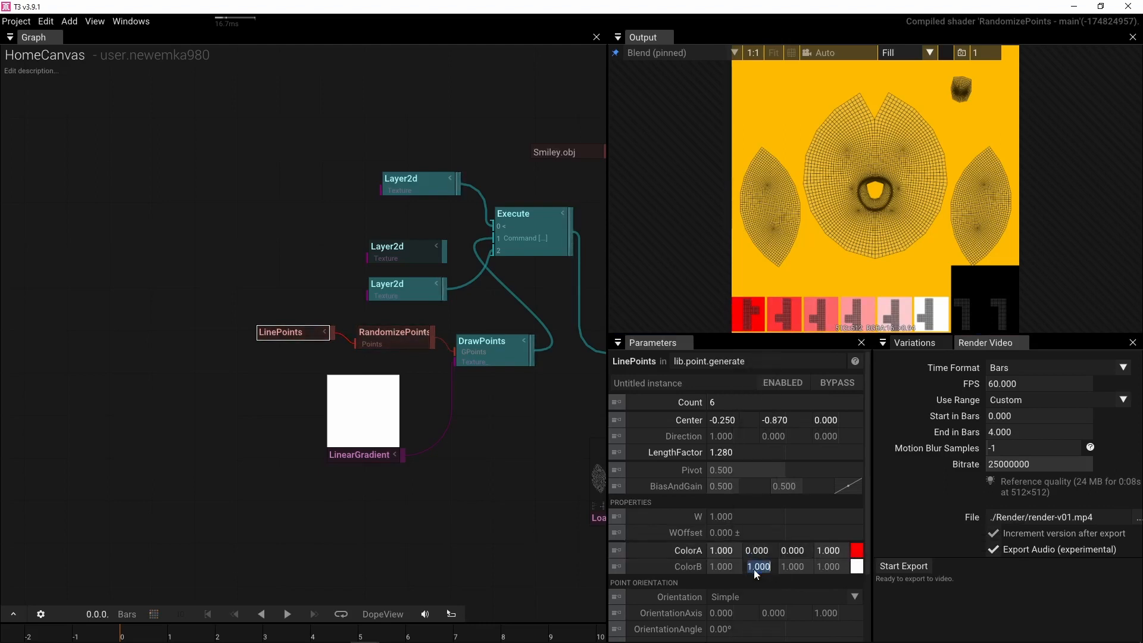
type("0")
key("Return")
left_click(796, 567)
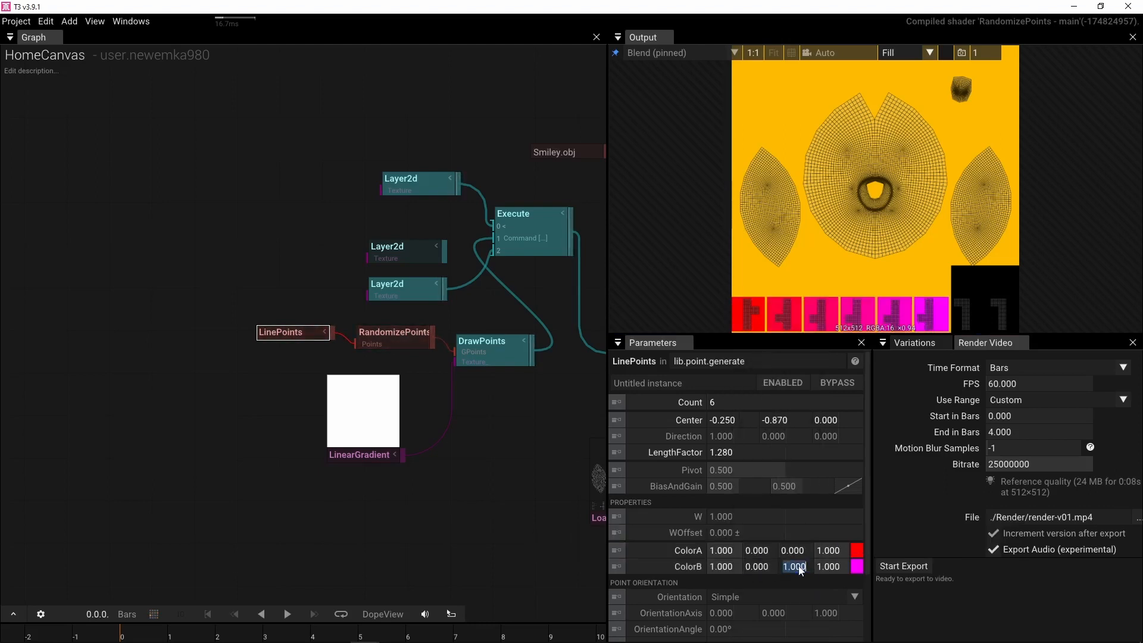
type("0")
key("Return")
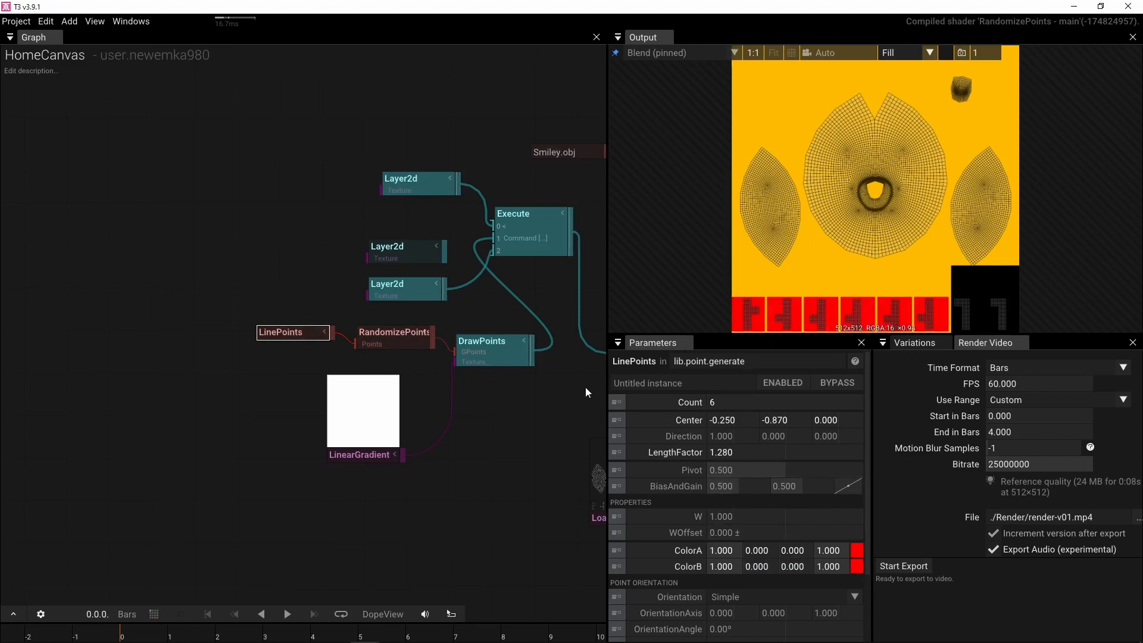
Set the first two ColorHSB values of RandomizePoints to 1.000 and its RandomSeed to 0.170.
left_click(381, 337)
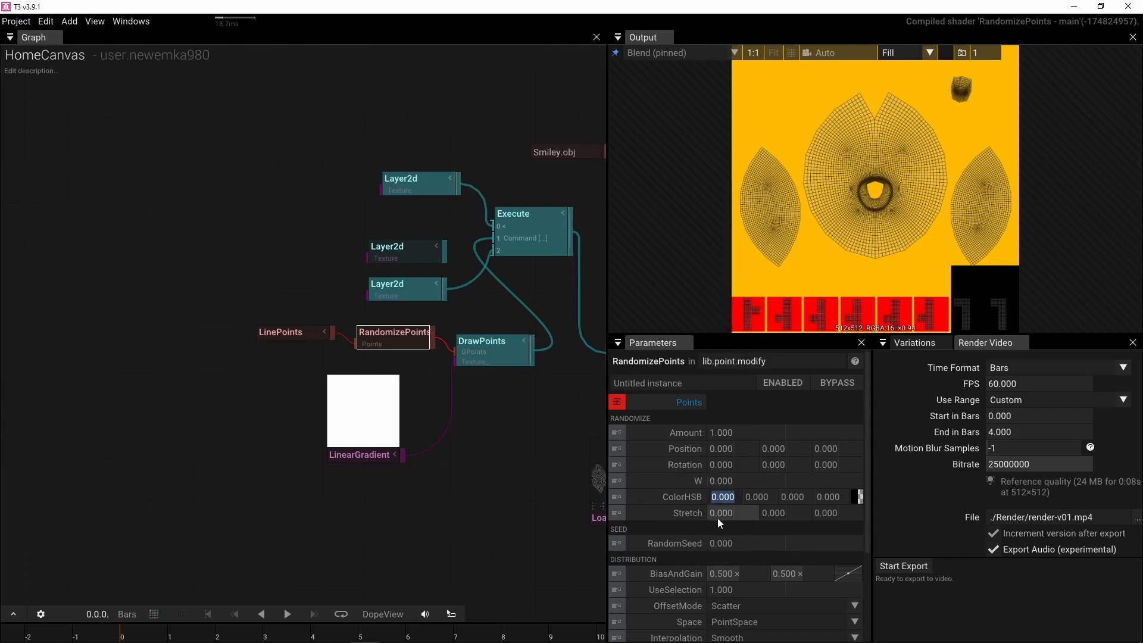
type("1")
key("Return")
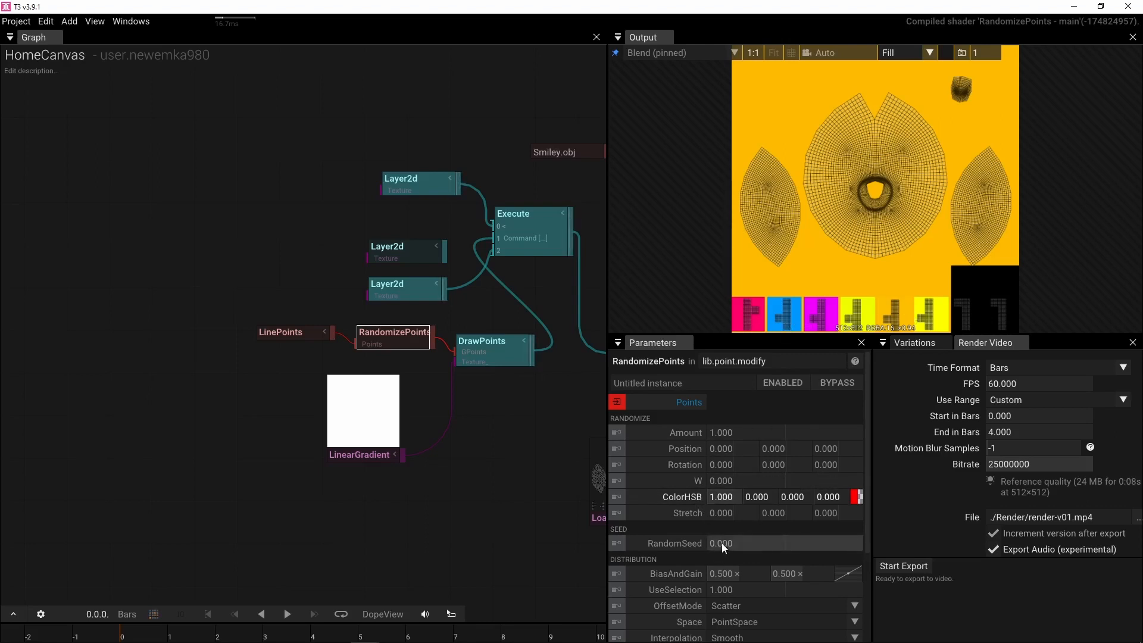
left_click_drag(720, 543, 630, 548)
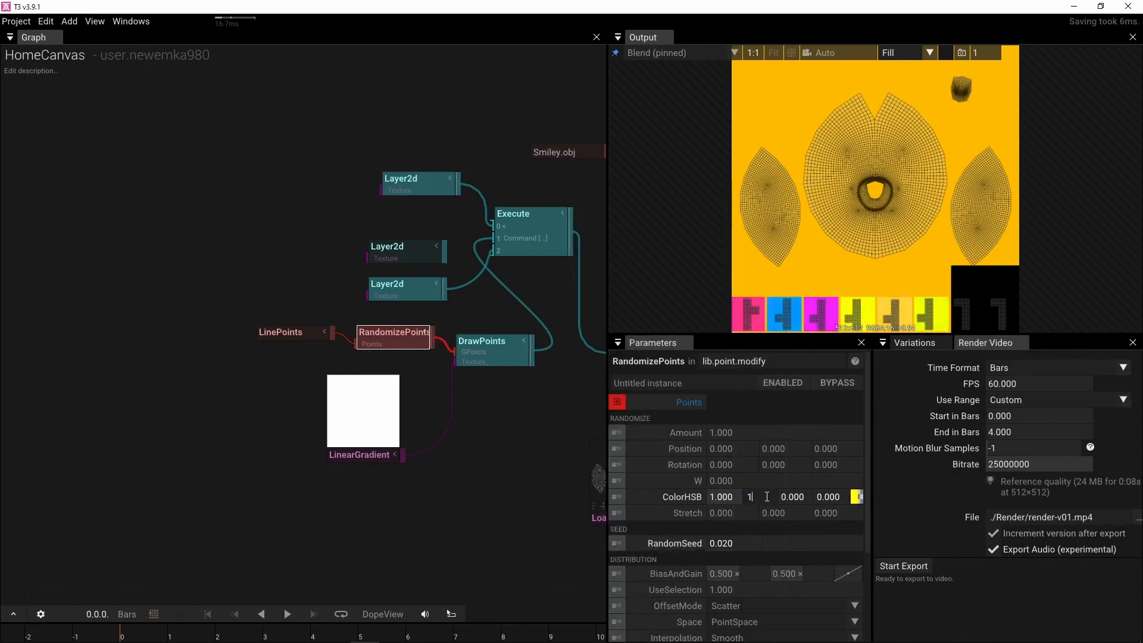
type("1")
key("Return")
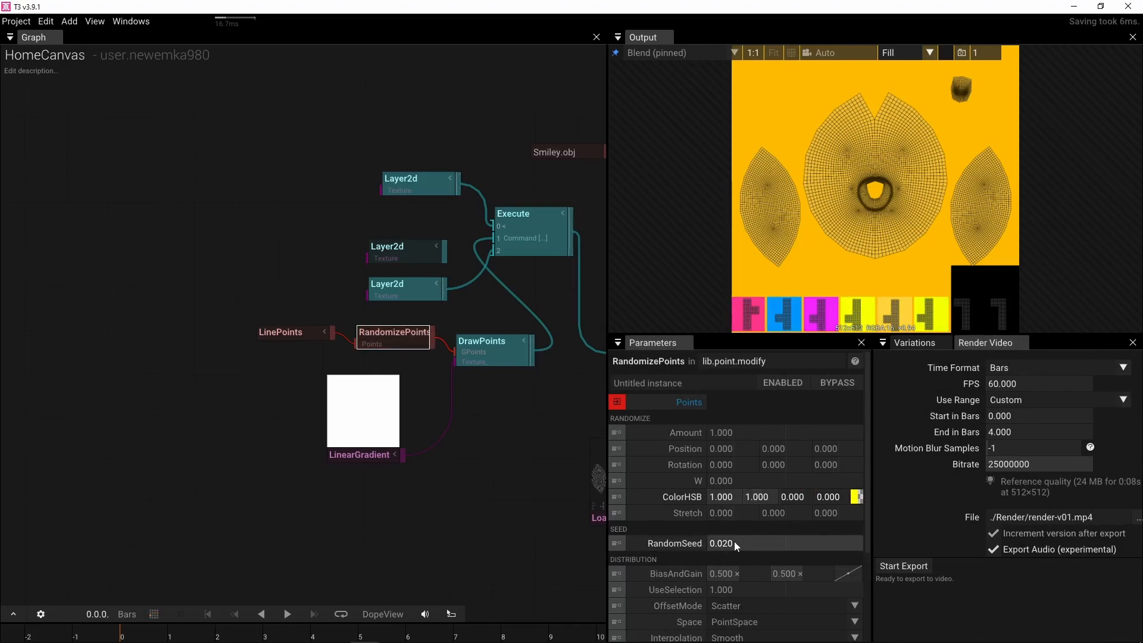
left_click_drag(734, 541, 442, 537)
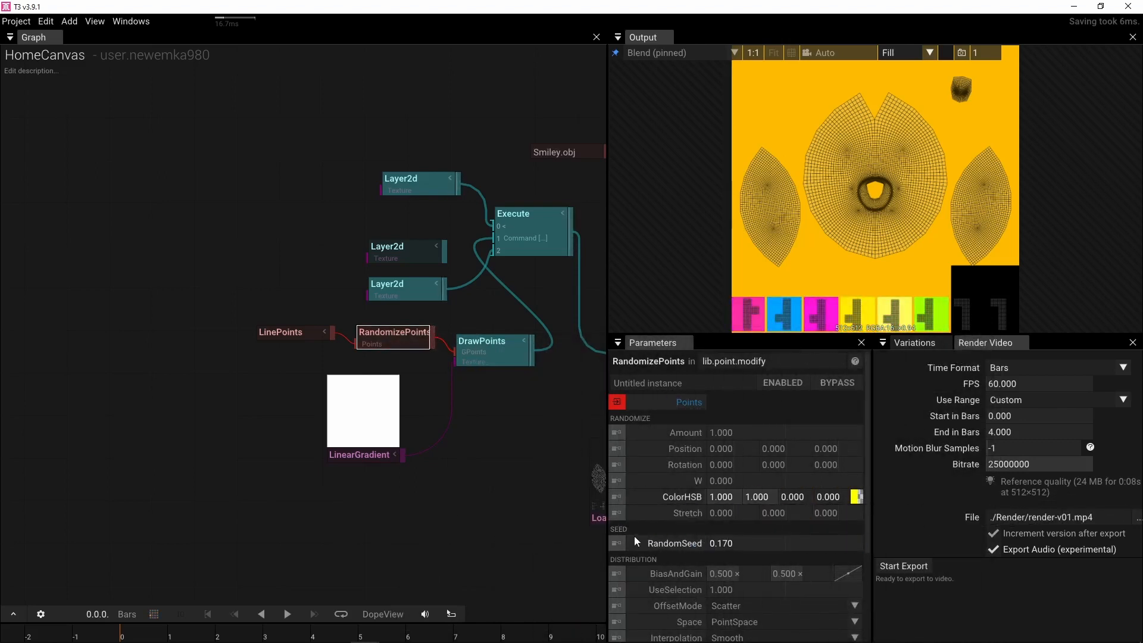
Add a CountInt operator to the graph and set its Delta to 20.
left_click(616, 544, "ctrl")
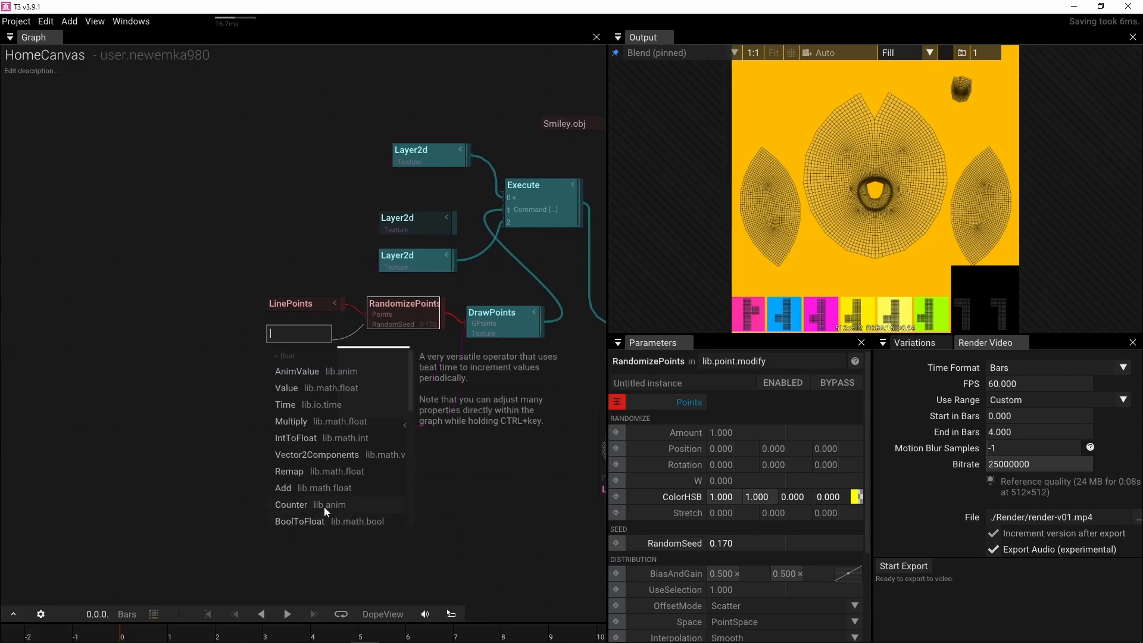
left_click(198, 405)
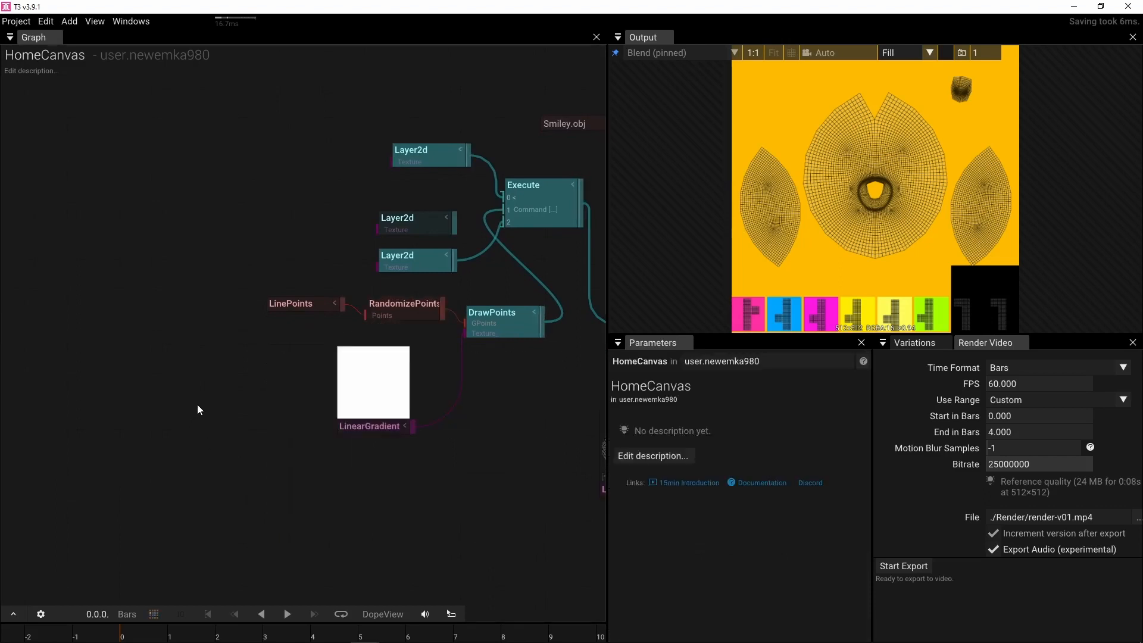
left_click_drag(198, 405, 309, 452)
key("Tab")
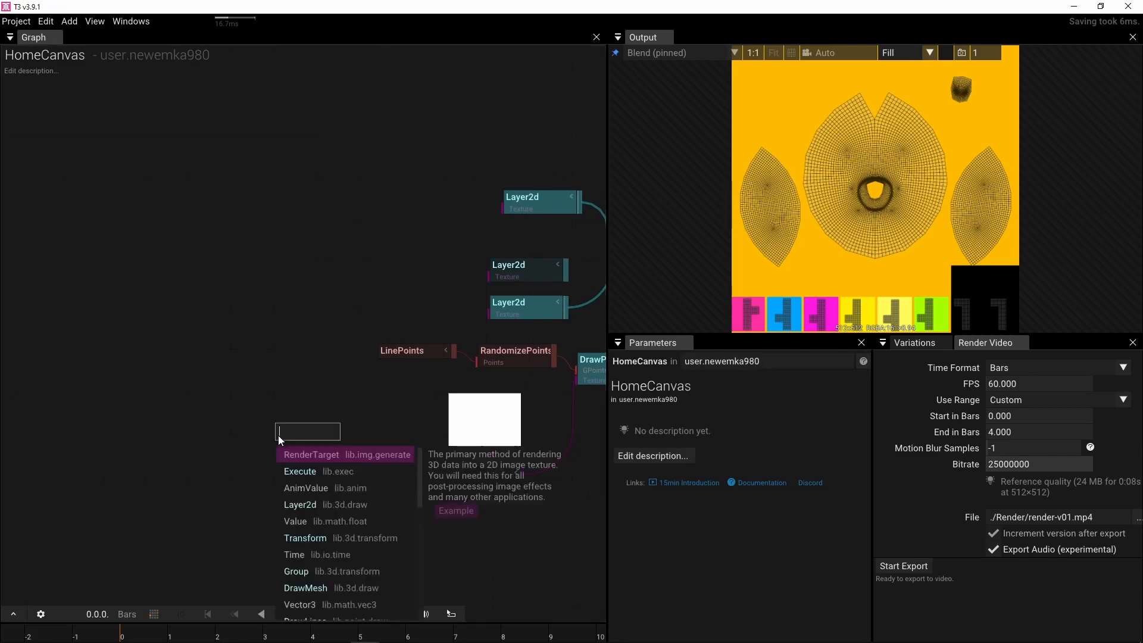
type("count")
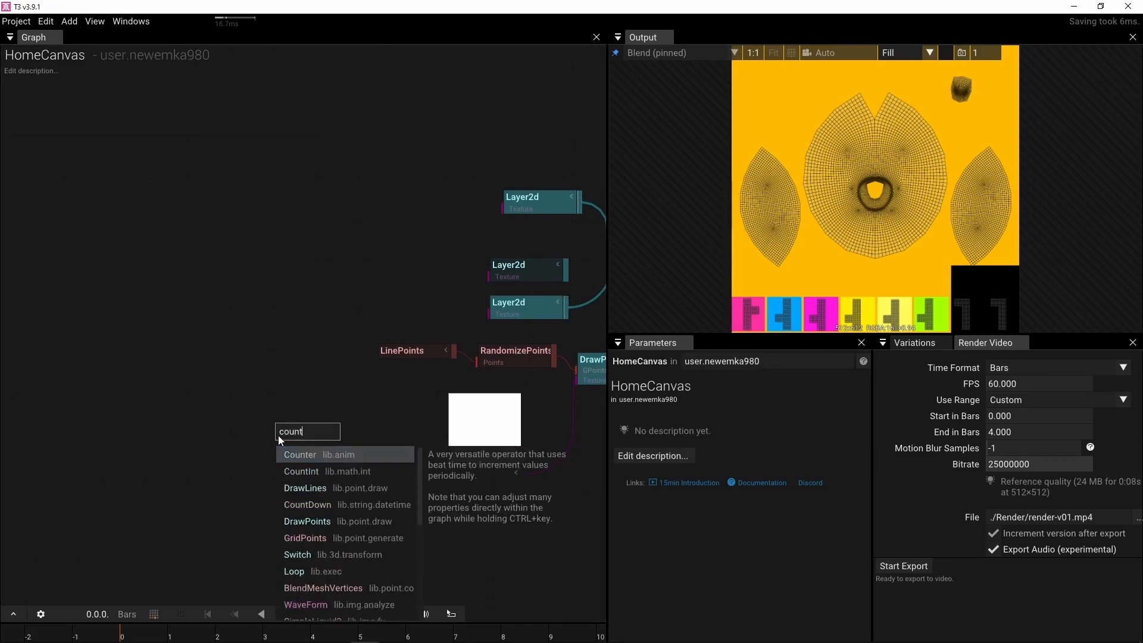
left_click(305, 470)
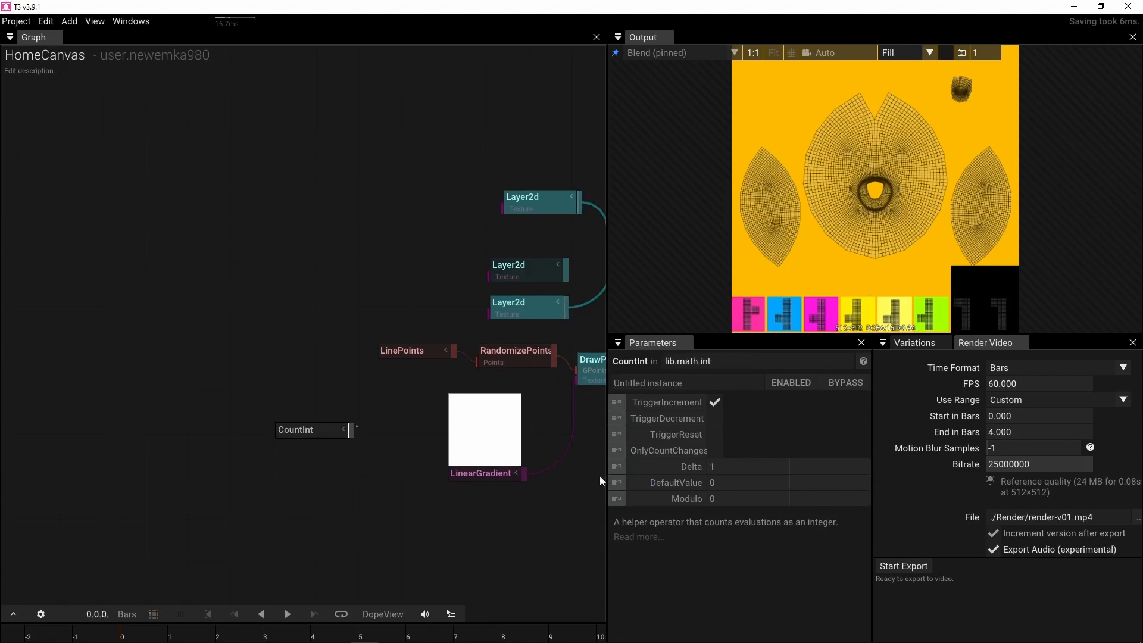
left_click(742, 468)
key("Return")
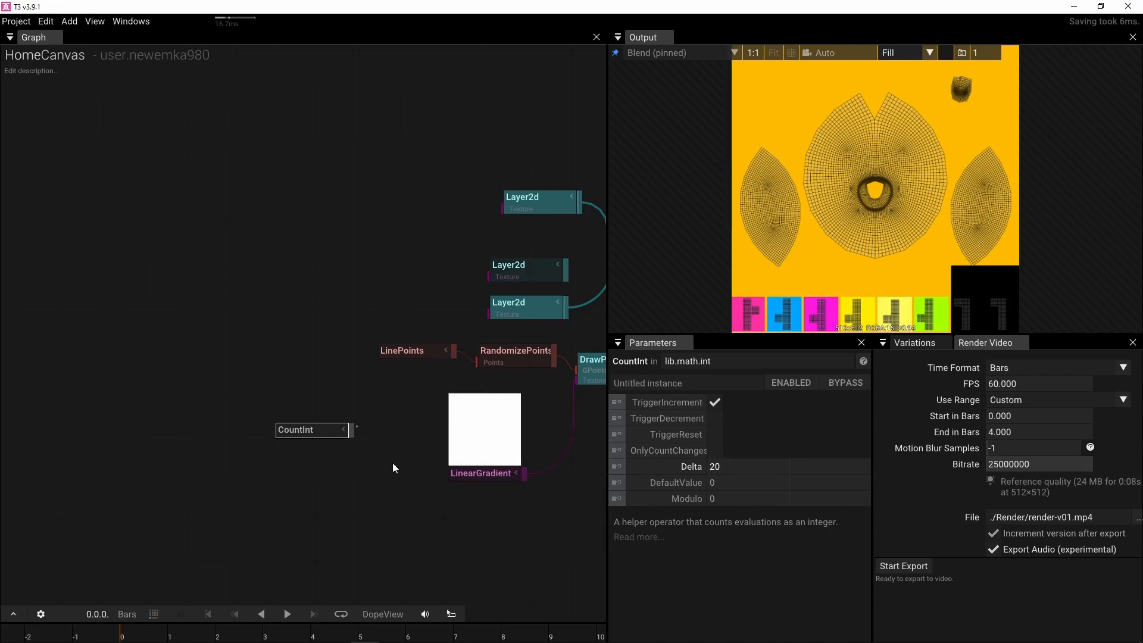
left_click(617, 402)
left_click(280, 473)
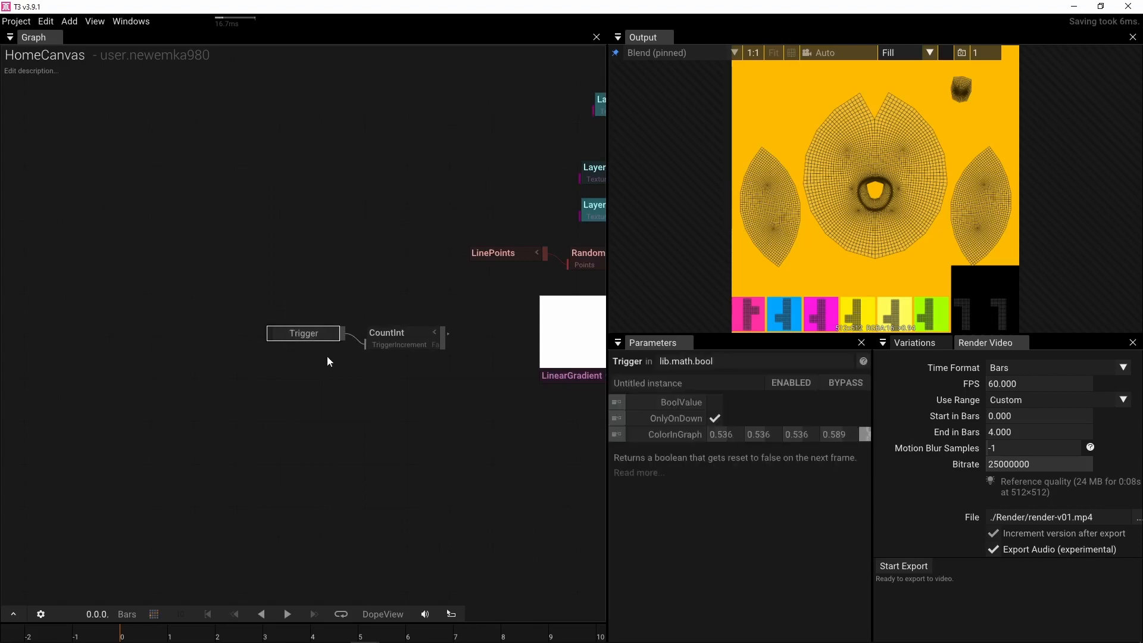
key("Delete")
Add an AnimValue operator and connect it to CountInt's TriggerIncrement.
double_click(311, 335)
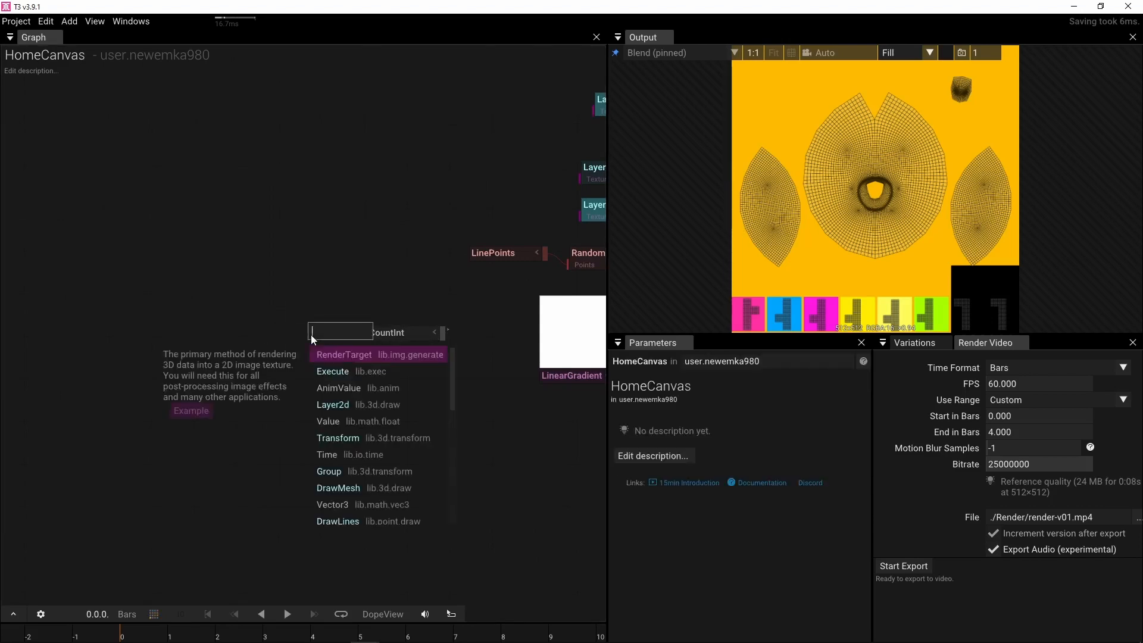
type("anim")
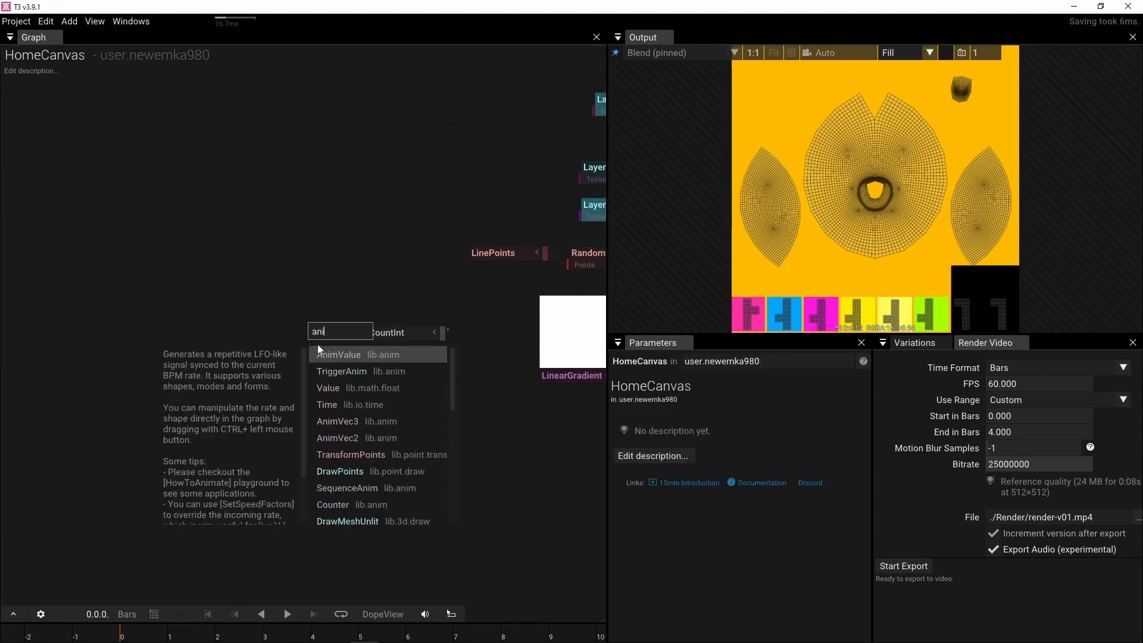
key("Return")
left_click_drag(336, 331, 468, 382)
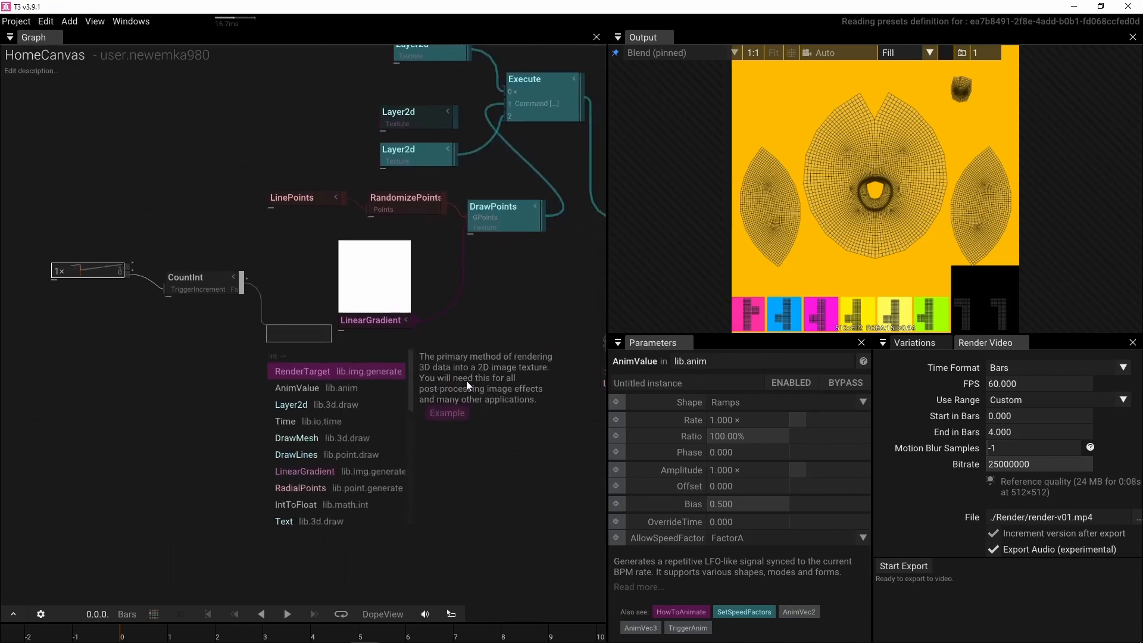
Add an IntToFloat operator after CountInt and connect its output to the RandomSeed of RandomizePoints.
left_click(294, 505)
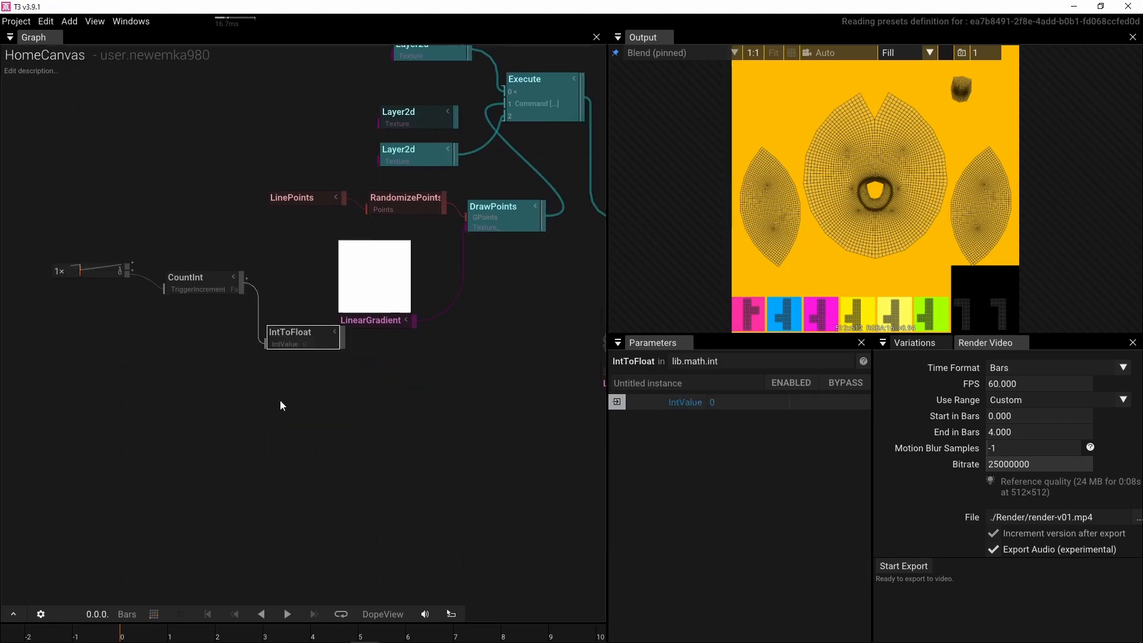
left_click_drag(269, 341, 241, 329)
left_click_drag(314, 326, 374, 234)
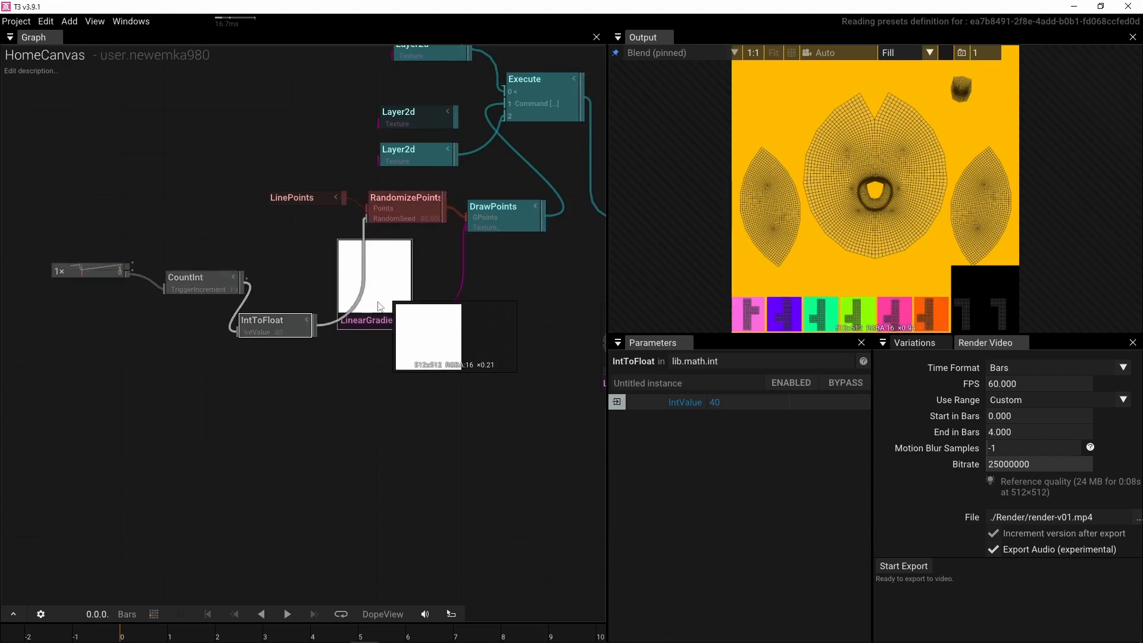
Move LinearGradient out of the way and line up IntToFloat, CountInt and AnimValue in a row leading into RandomizePoints.
left_click_drag(381, 308, 408, 335)
left_click_drag(290, 334, 318, 237)
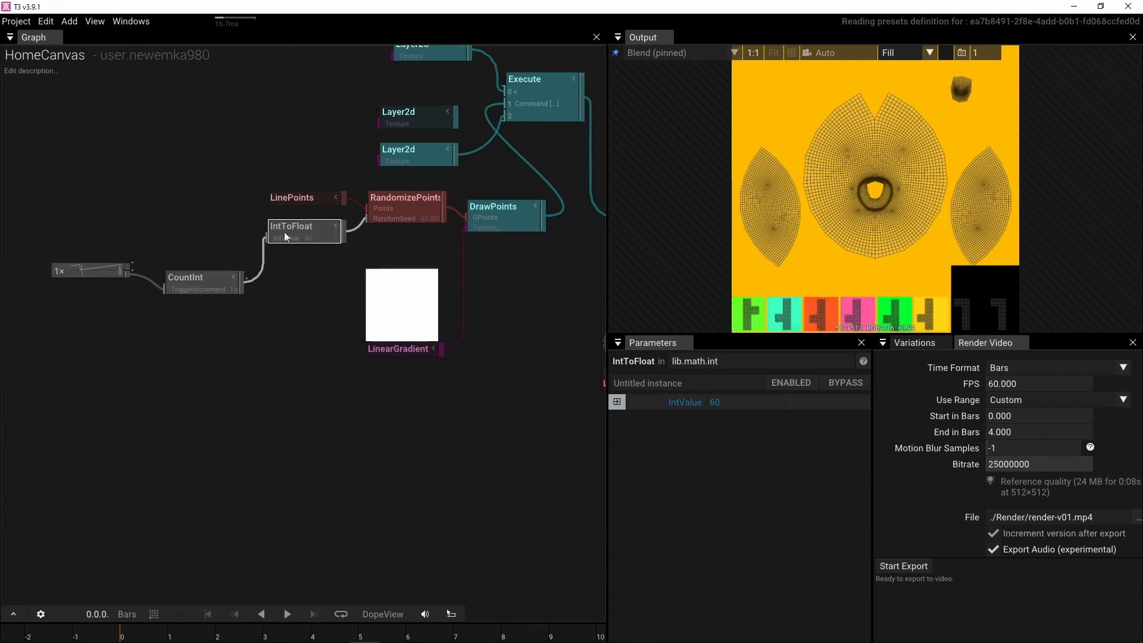
left_click_drag(205, 280, 210, 219)
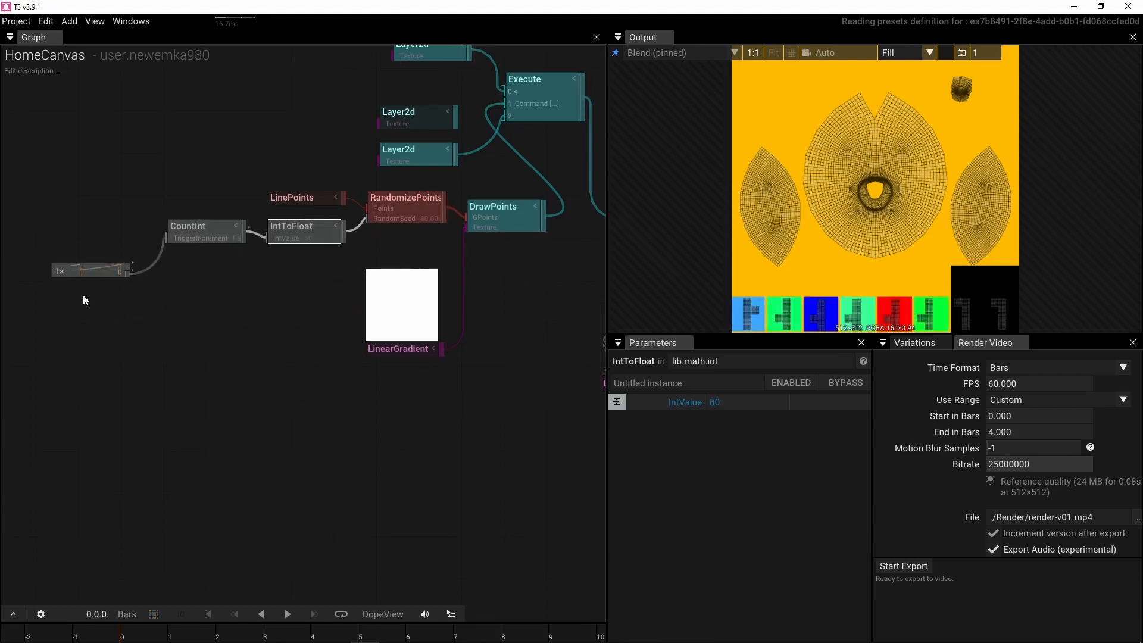
left_click_drag(84, 260, 80, 234)
scroll(86, 249, "up", 2)
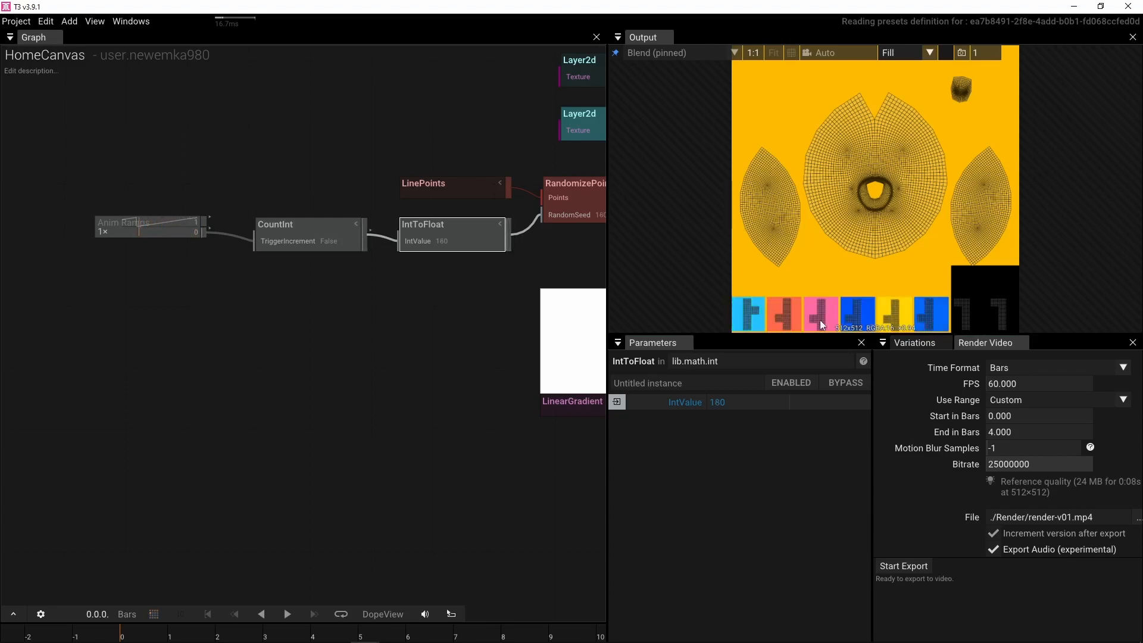
Pin the mesh scene's RenderTarget in the Output view and connect the texture's RenderTarget directly to SetMaterial's BaseColorMap in place of Blend.
left_click_drag(464, 365, 266, 449)
scroll(450, 357, "down", 1)
scroll(451, 357, "down", 1)
left_click_drag(410, 441, 210, 445)
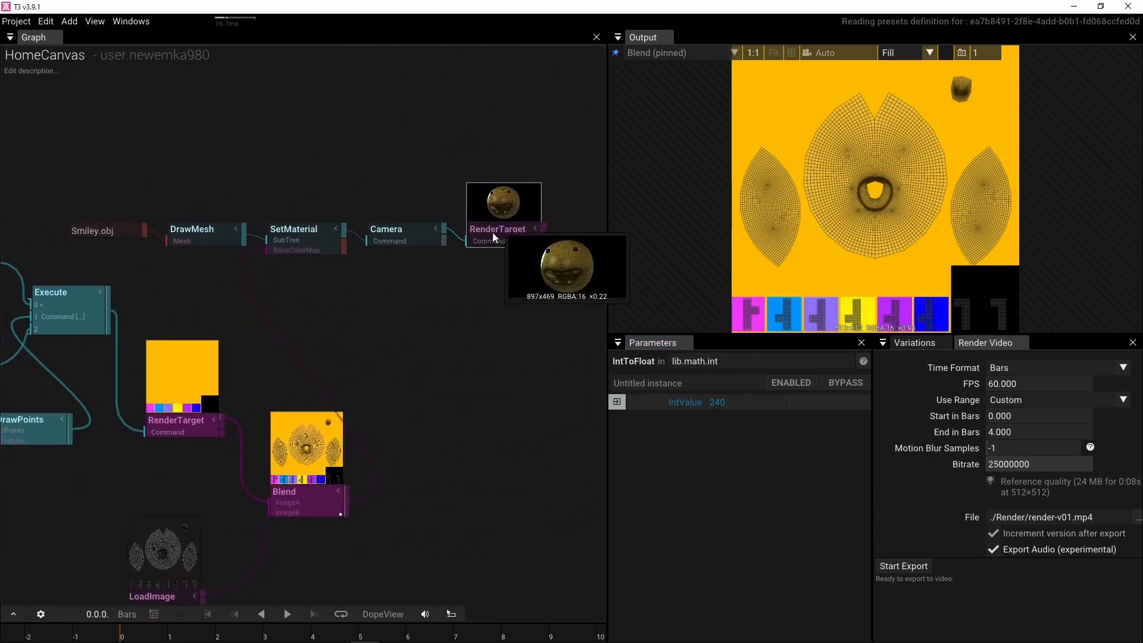
left_click(493, 232)
left_click(616, 53)
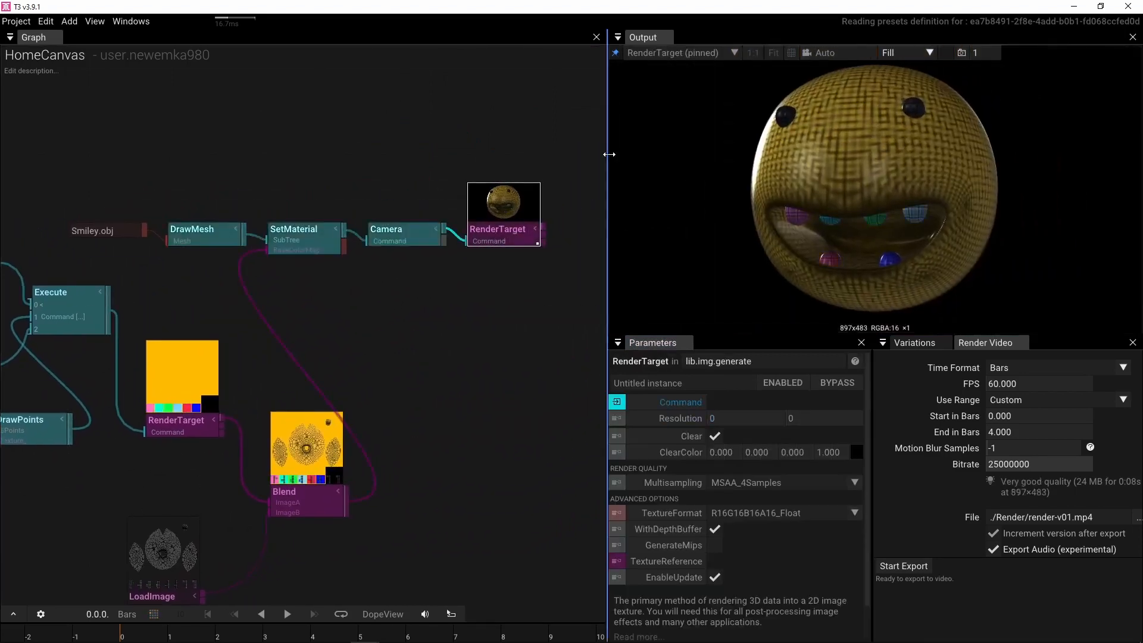
left_click_drag(226, 422, 268, 250)
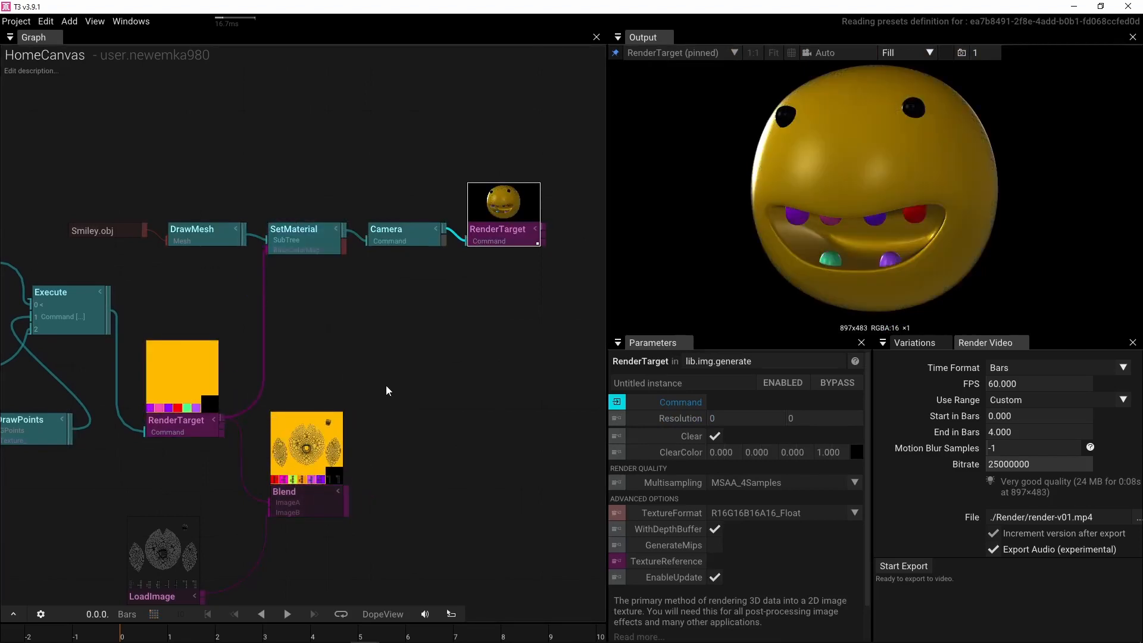
Set the Rate of the AnimValue feeding CountInt to 4.
left_click_drag(321, 408, 459, 382)
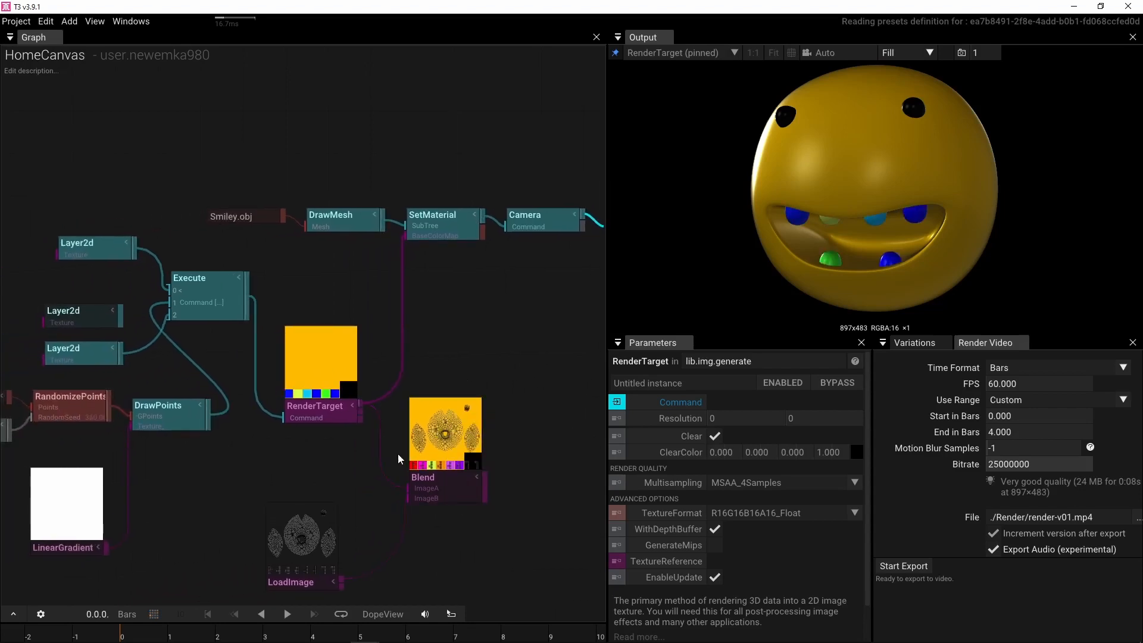
left_click_drag(232, 463, 399, 452)
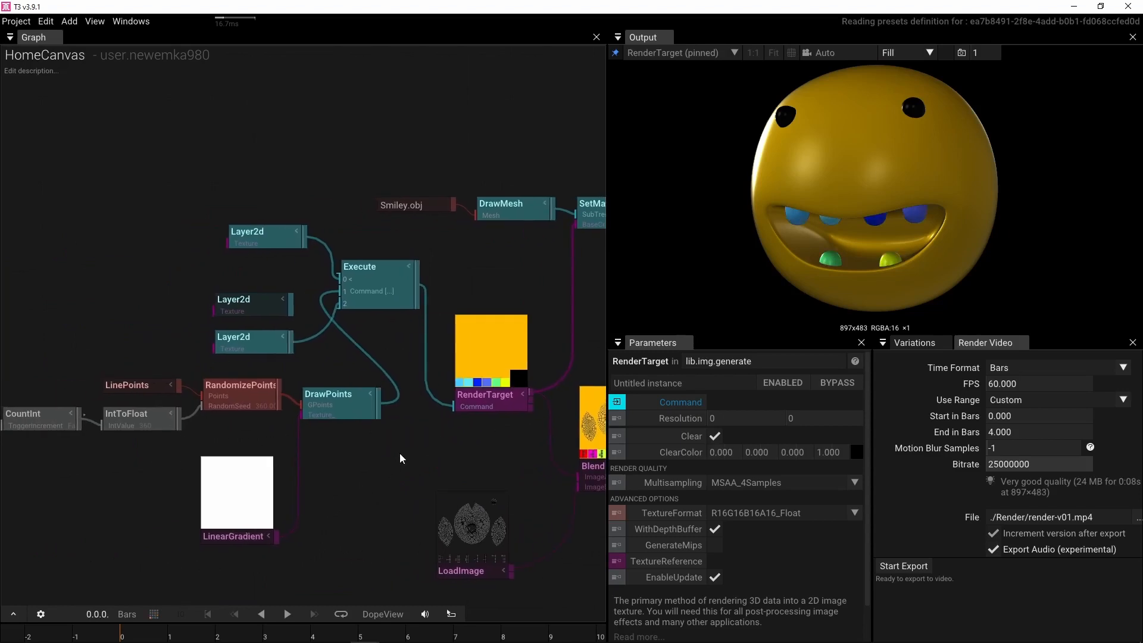
left_click(58, 421)
left_click_drag(46, 472, 259, 468)
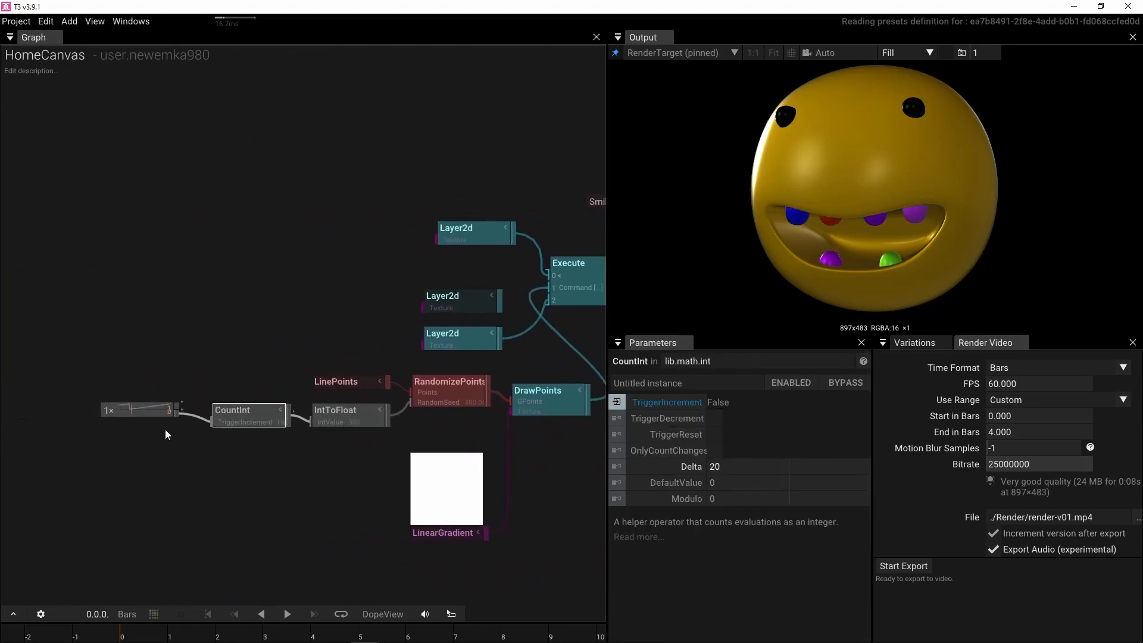
left_click(153, 411)
left_click(766, 420)
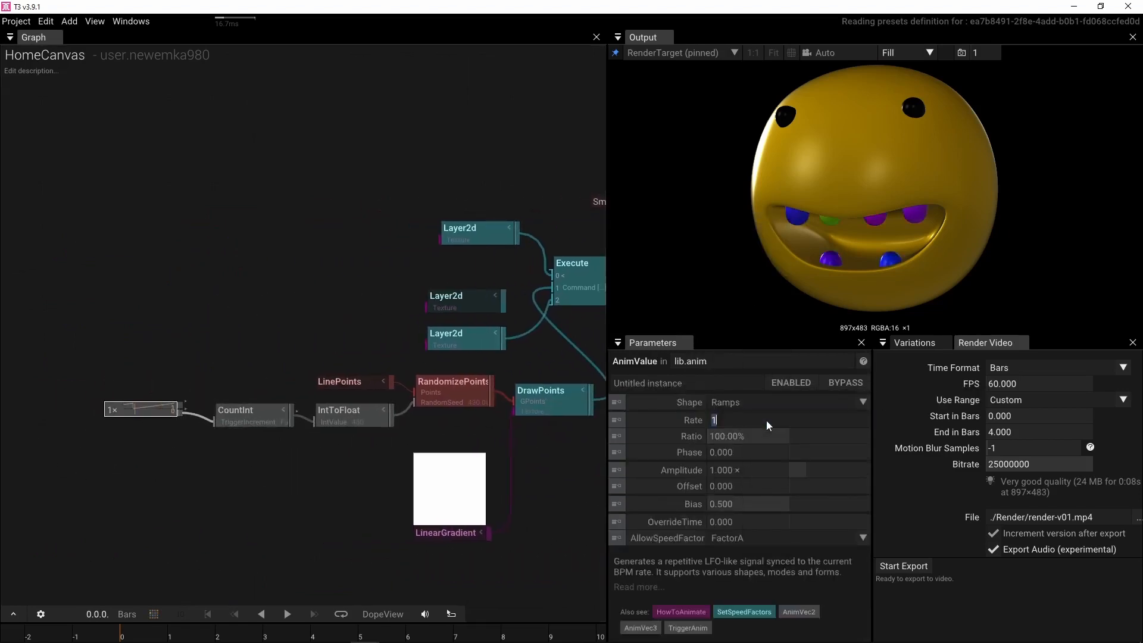
type("4")
key("Return")
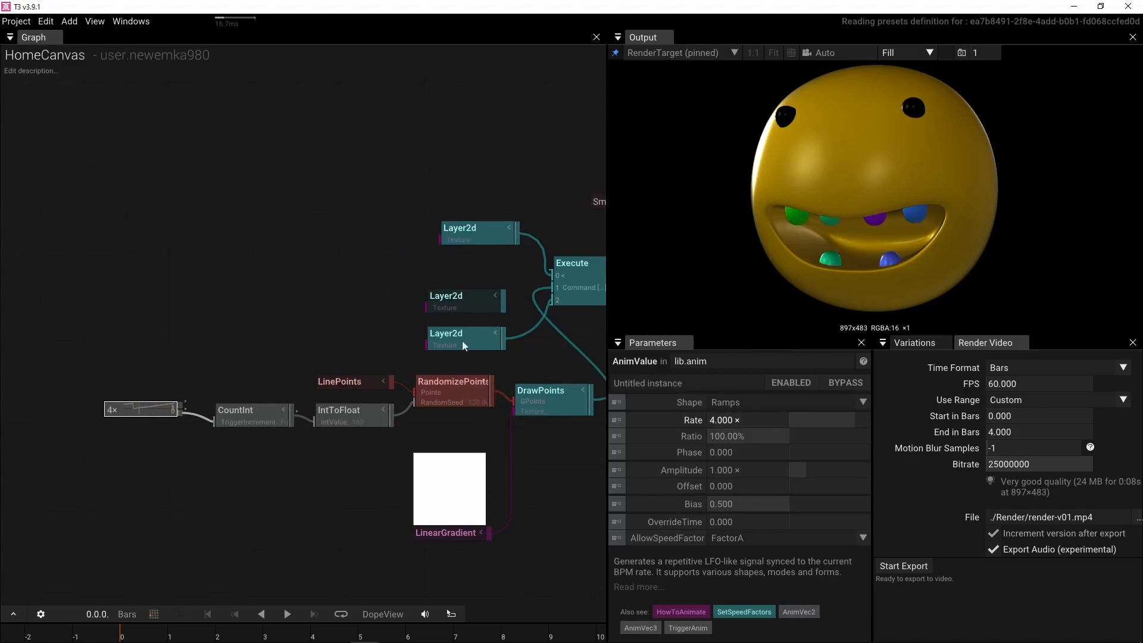
Lock the output view's camera to the operator and orbit around the smiley to a camera position of about 0.199, -0.323, 2.381.
left_click_drag(397, 246, 276, 252)
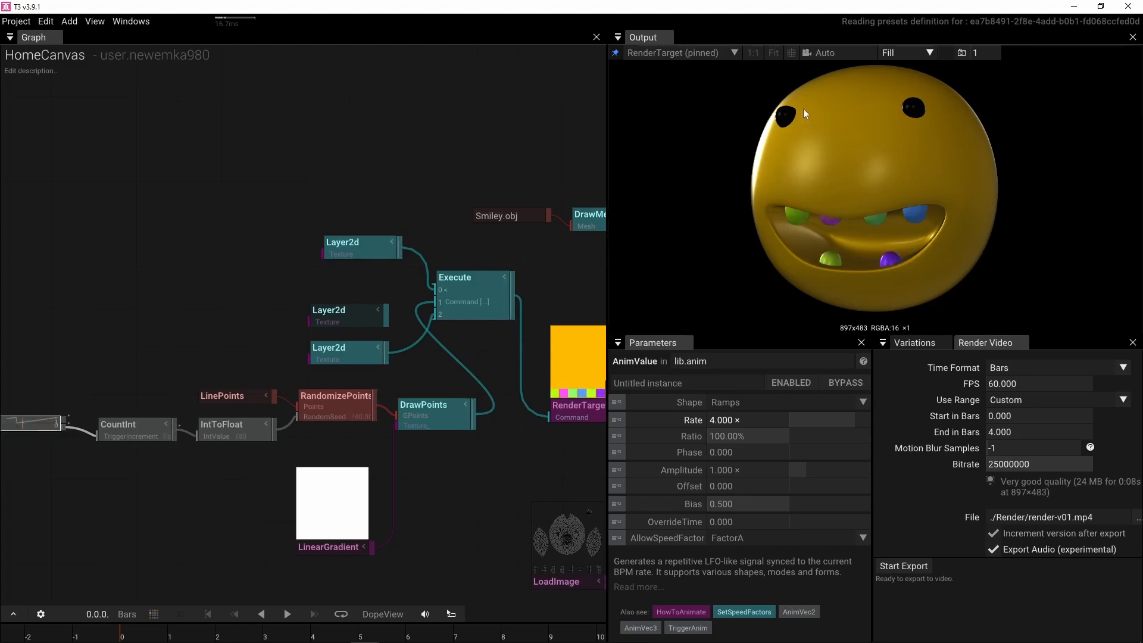
left_click(830, 55)
left_click(830, 126)
left_click_drag(829, 130, 825, 179)
scroll(812, 170, "up", 4)
scroll(860, 181, "down", 4)
left_click_drag(289, 395, 393, 401)
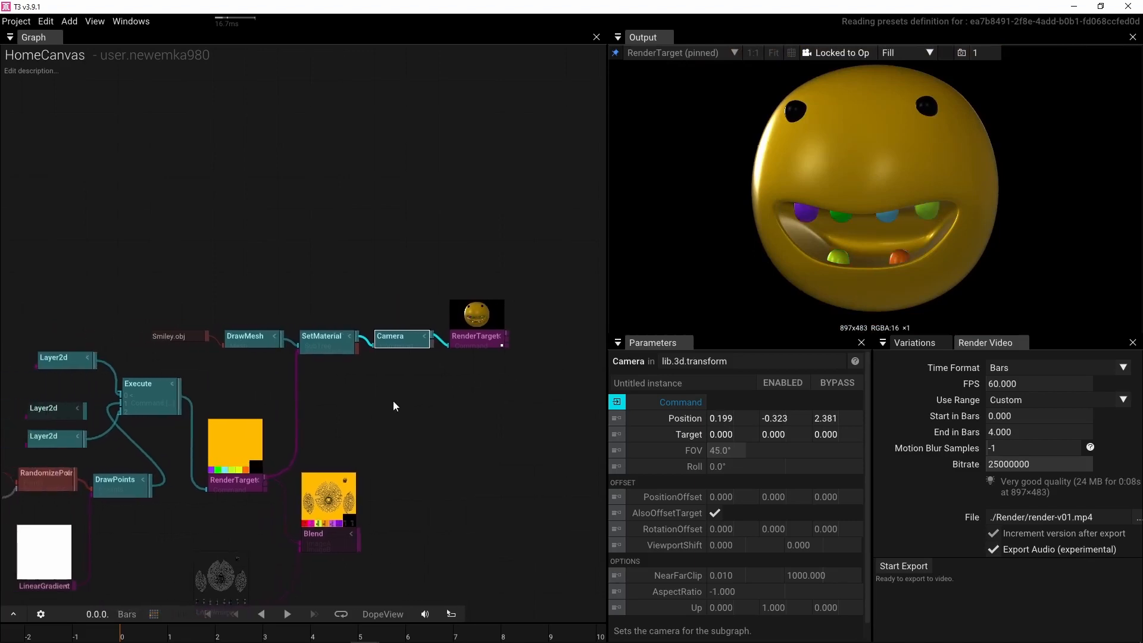